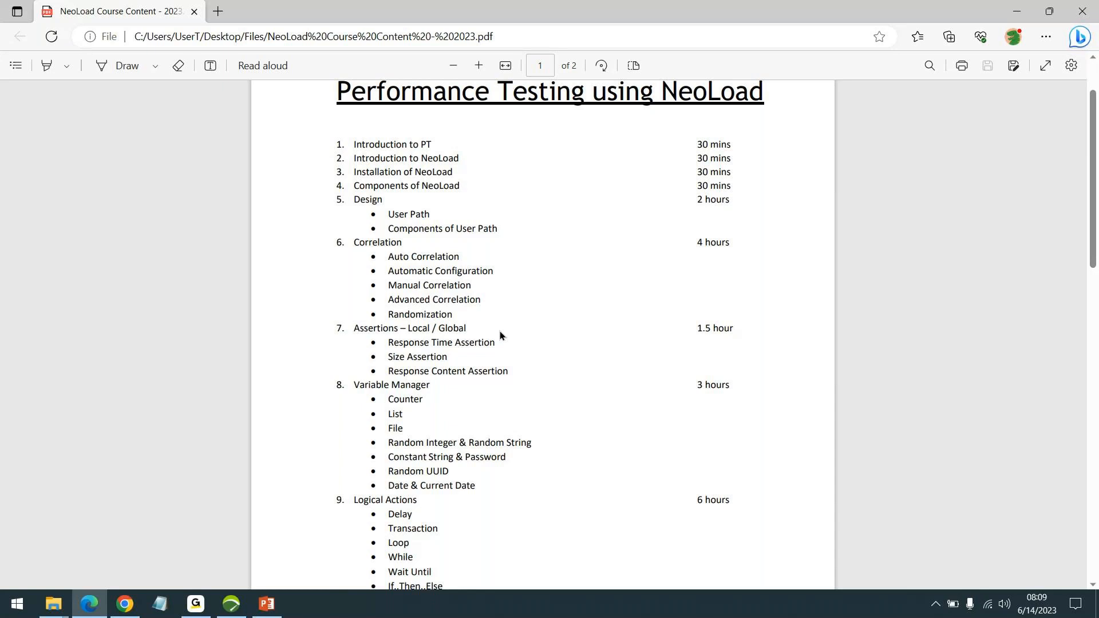
Switch to NeoLoad and look through the correlation user paths from JPetBuyer_AC to JPetBuyer_Randomization
scroll(499, 336, down, 2)
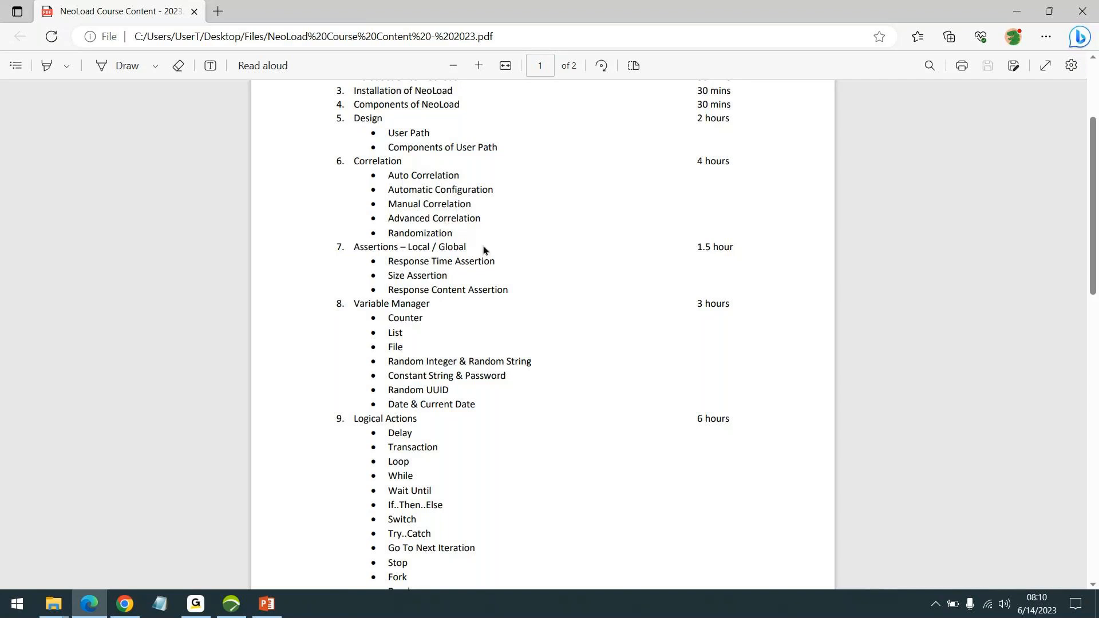
click(227, 614)
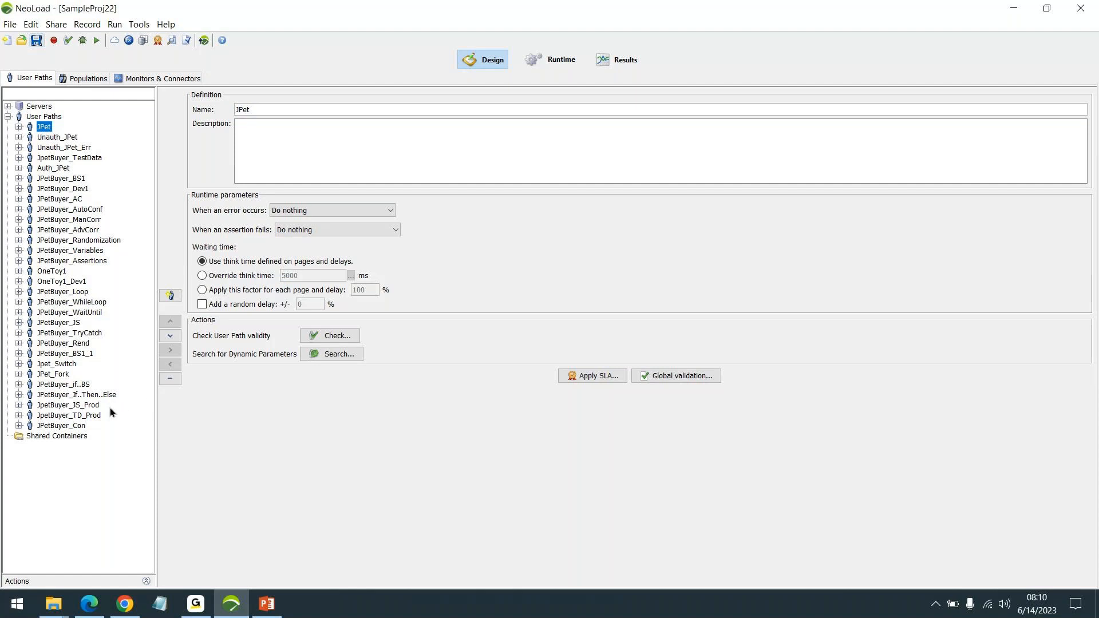
click(86, 209)
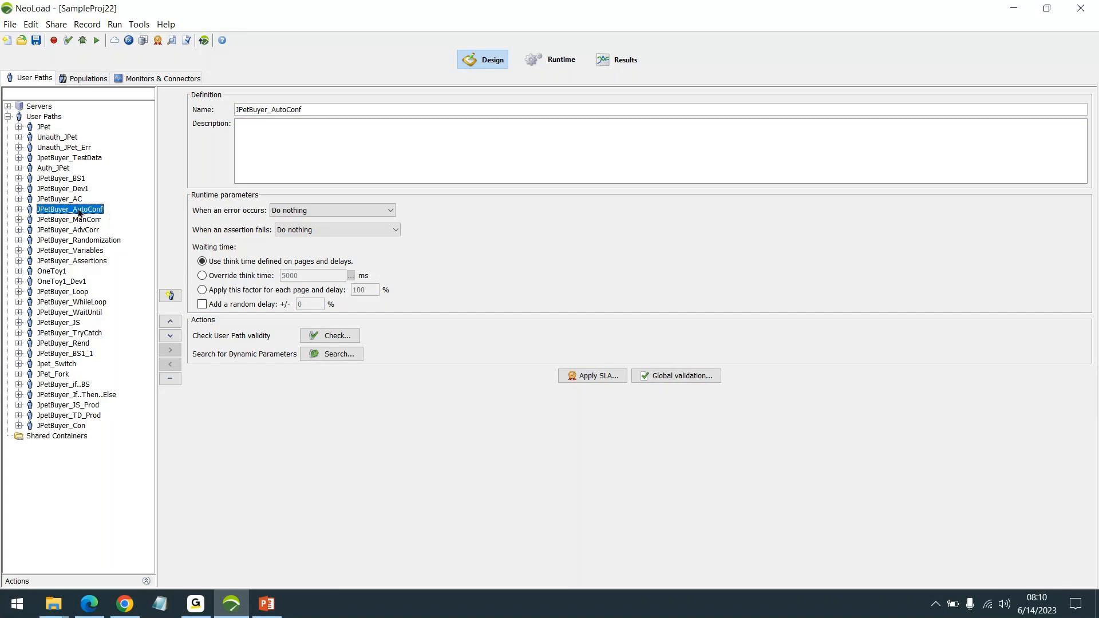
click(67, 200)
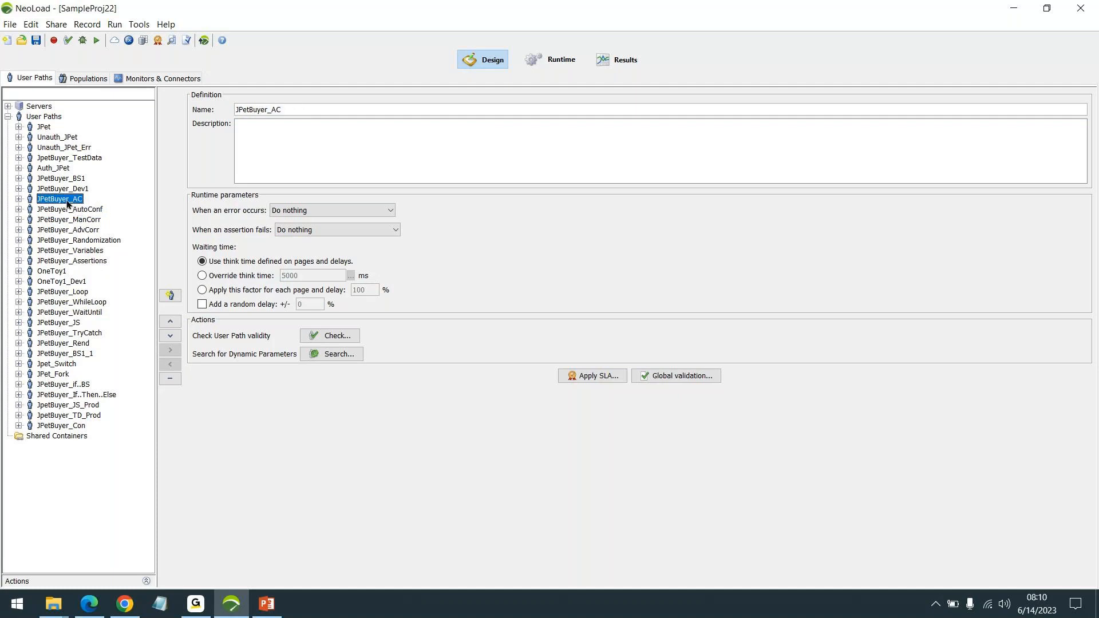
click(87, 209)
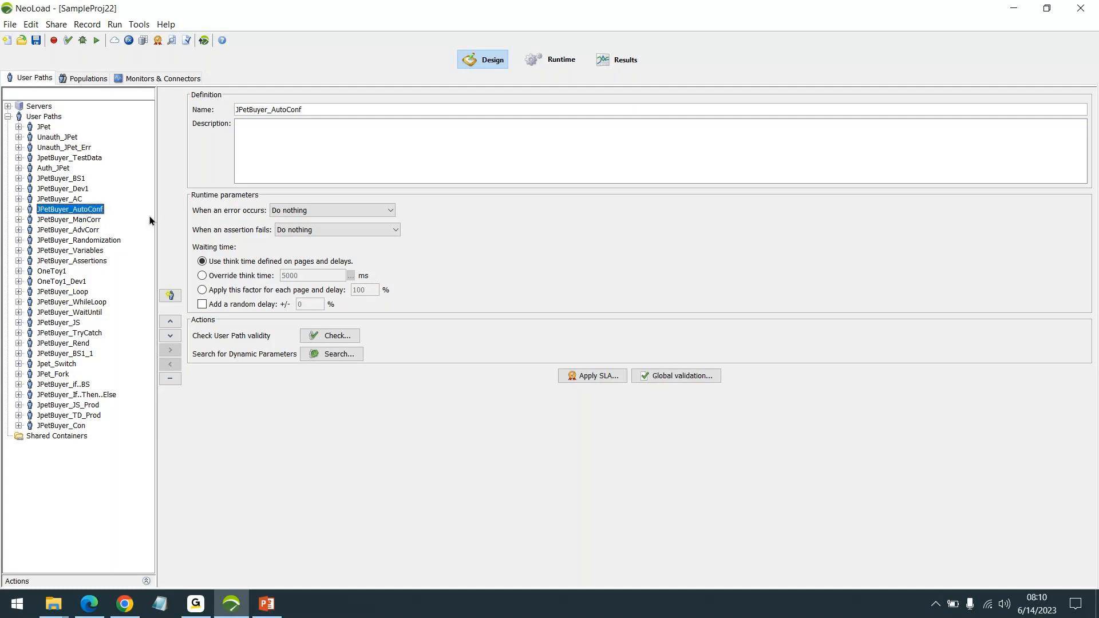
click(95, 221)
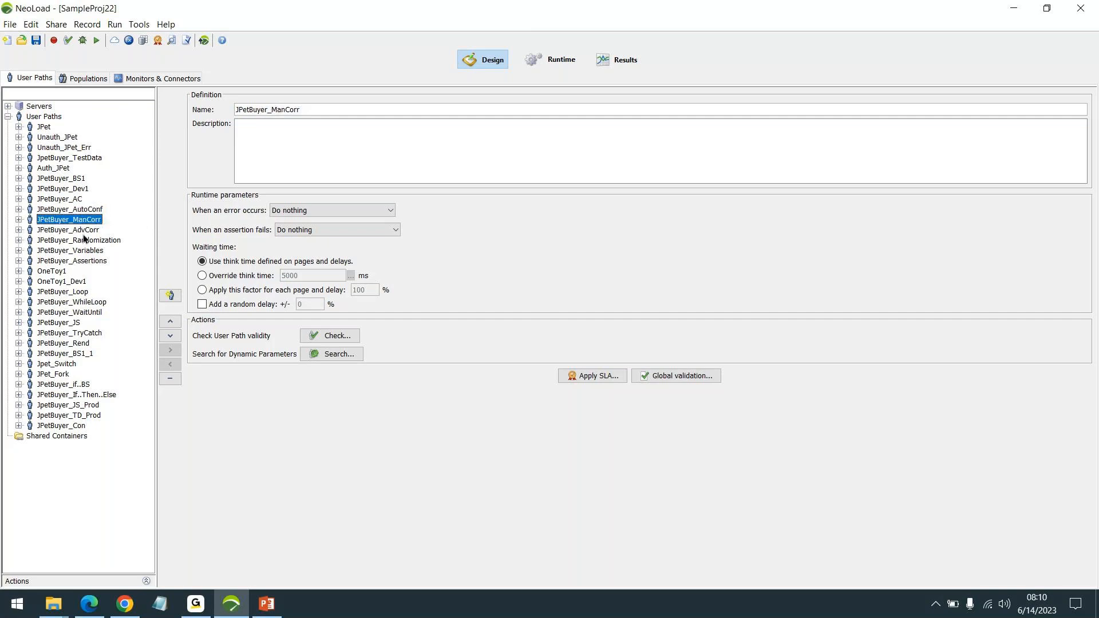
click(84, 233)
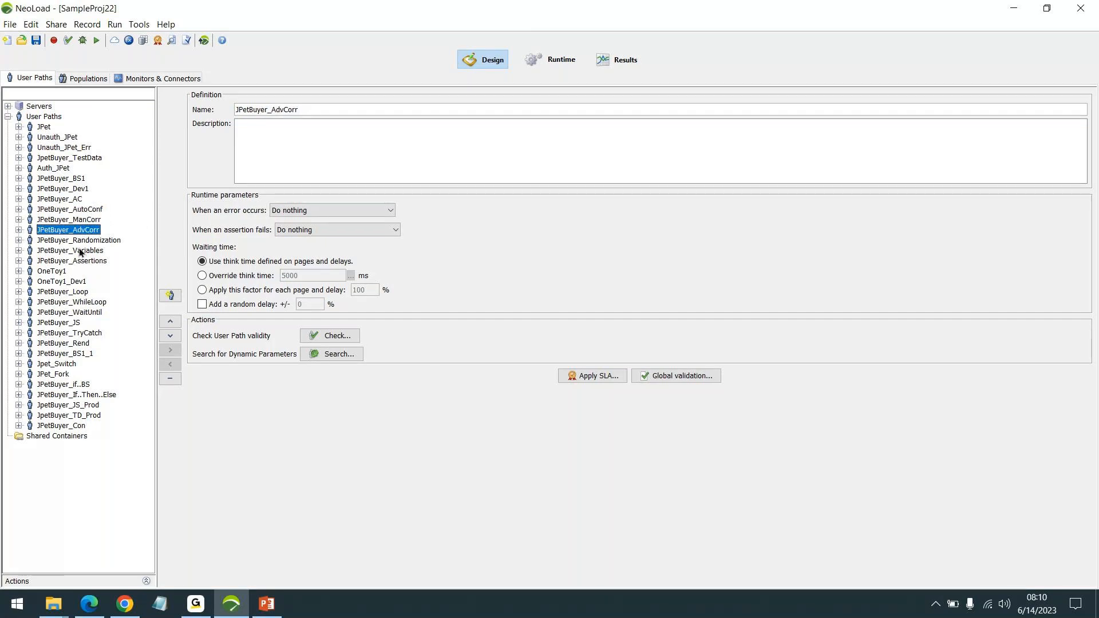
click(92, 241)
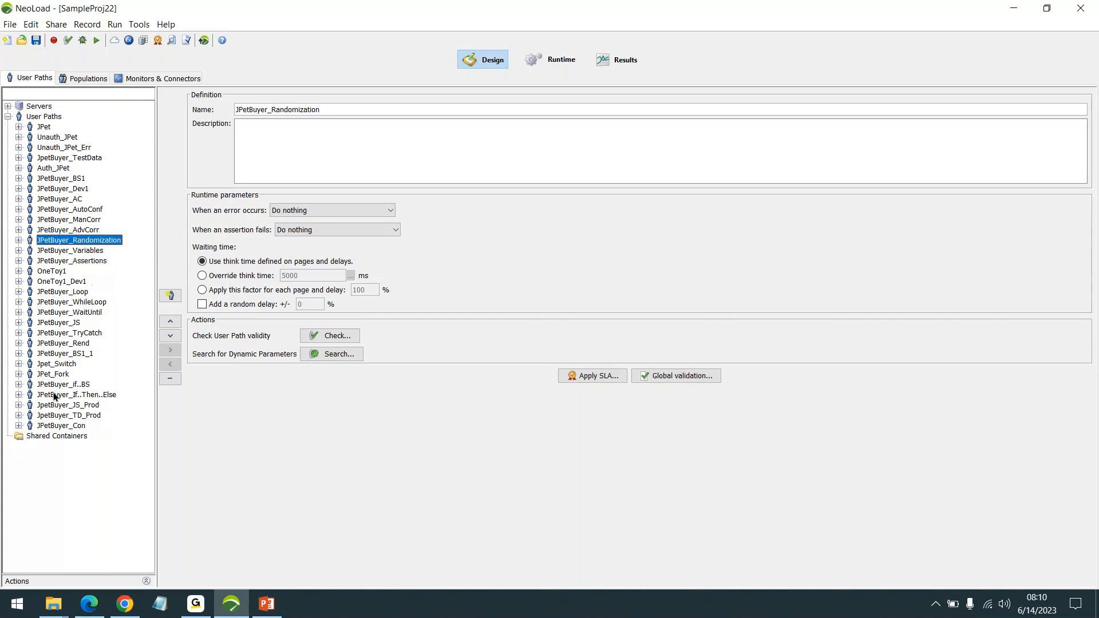
Return to the course content PDF in Edge and review the Assertions, Variable Manager and Logical Actions topics
click(241, 605)
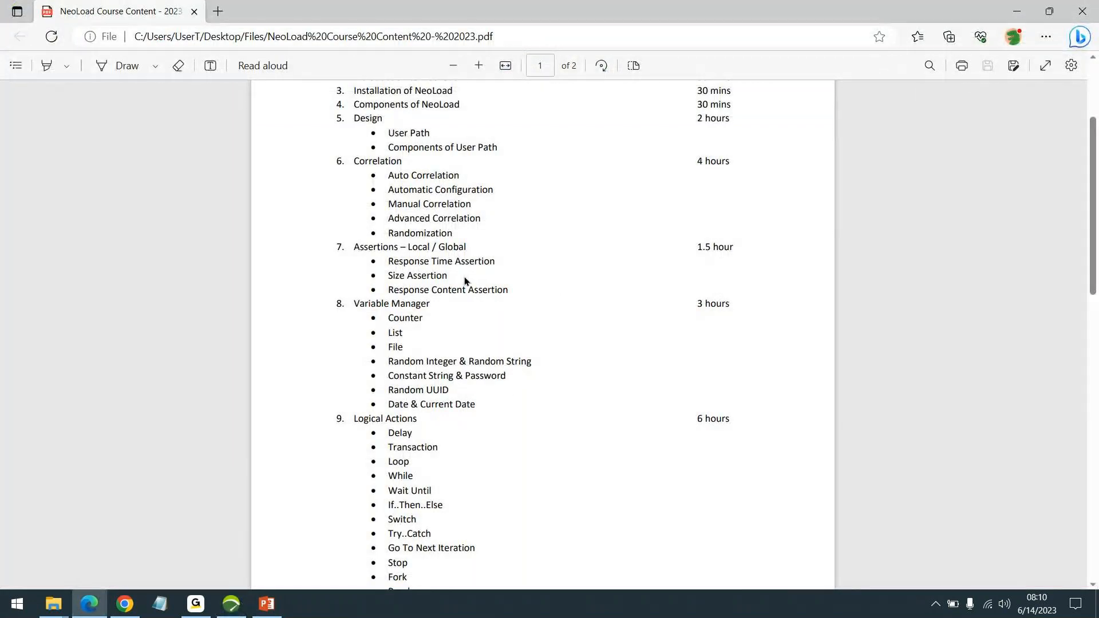
scroll(465, 277, down, 1)
scroll(466, 281, down, 1)
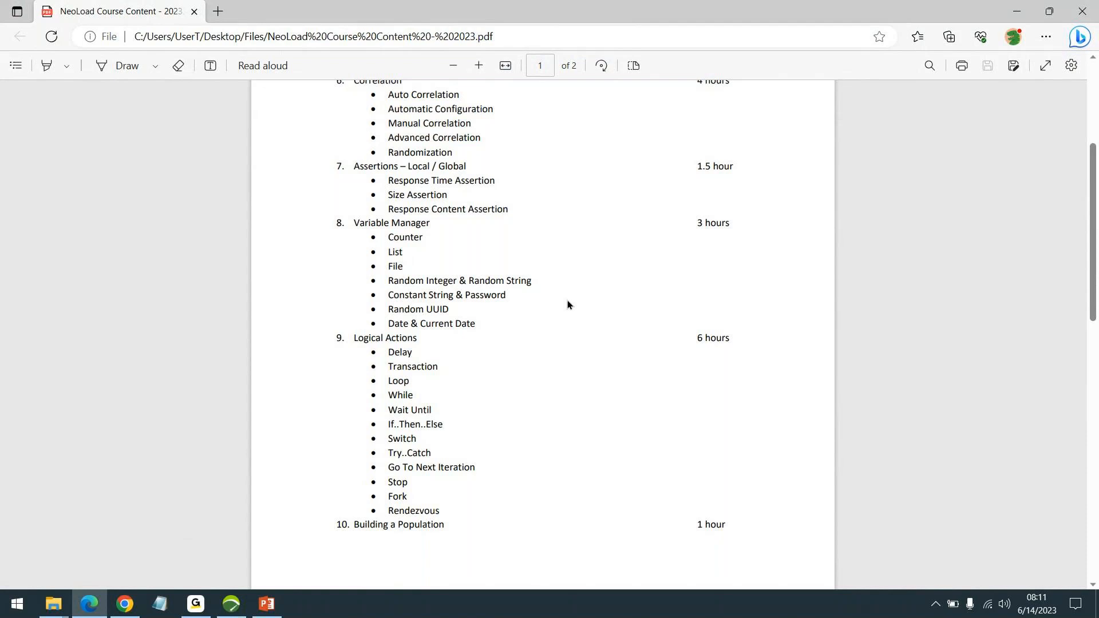
scroll(554, 304, down, 1)
scroll(506, 246, up, 3)
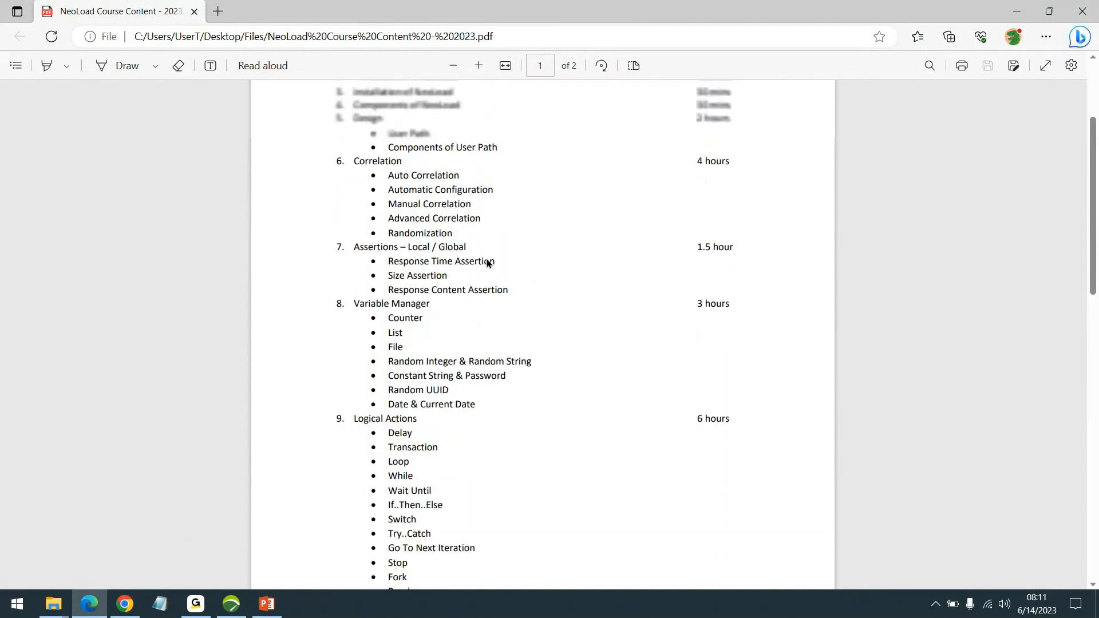
scroll(422, 311, down, 1)
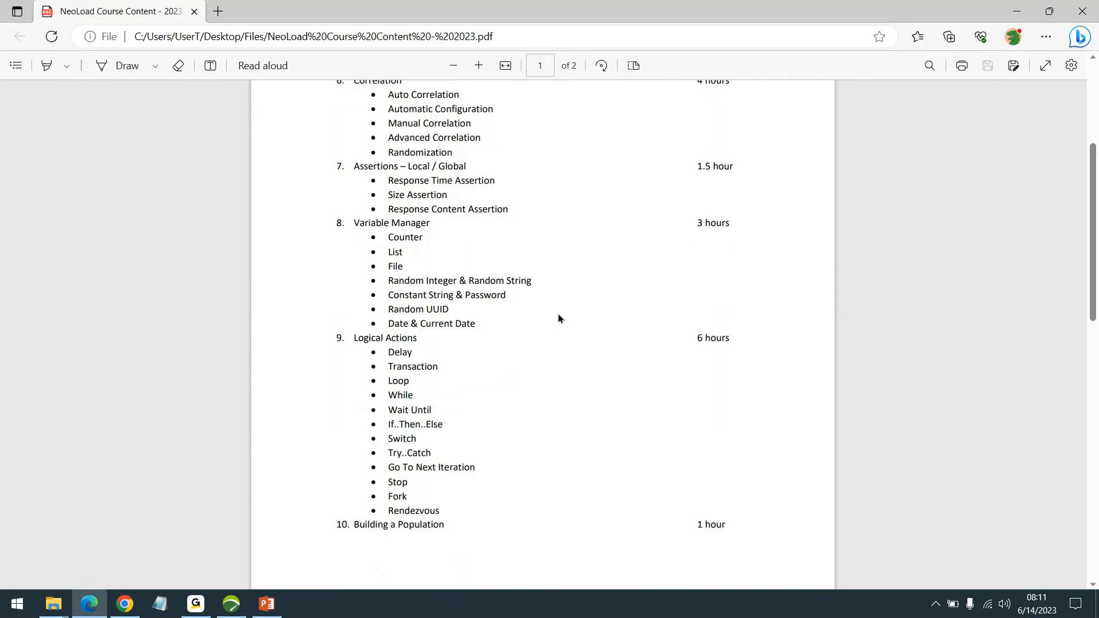
scroll(556, 320, down, 1)
scroll(504, 292, down, 1)
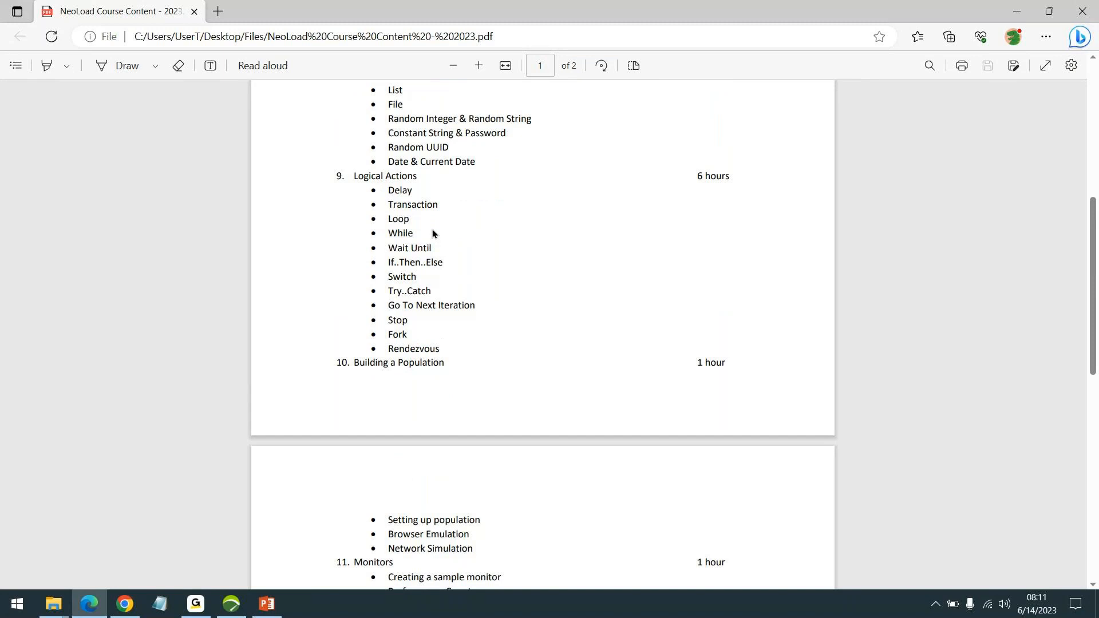
Switch to NeoLoad, look over the available logical actions such as Delay, Loop and Switch, and collapse the Actions list
click(230, 605)
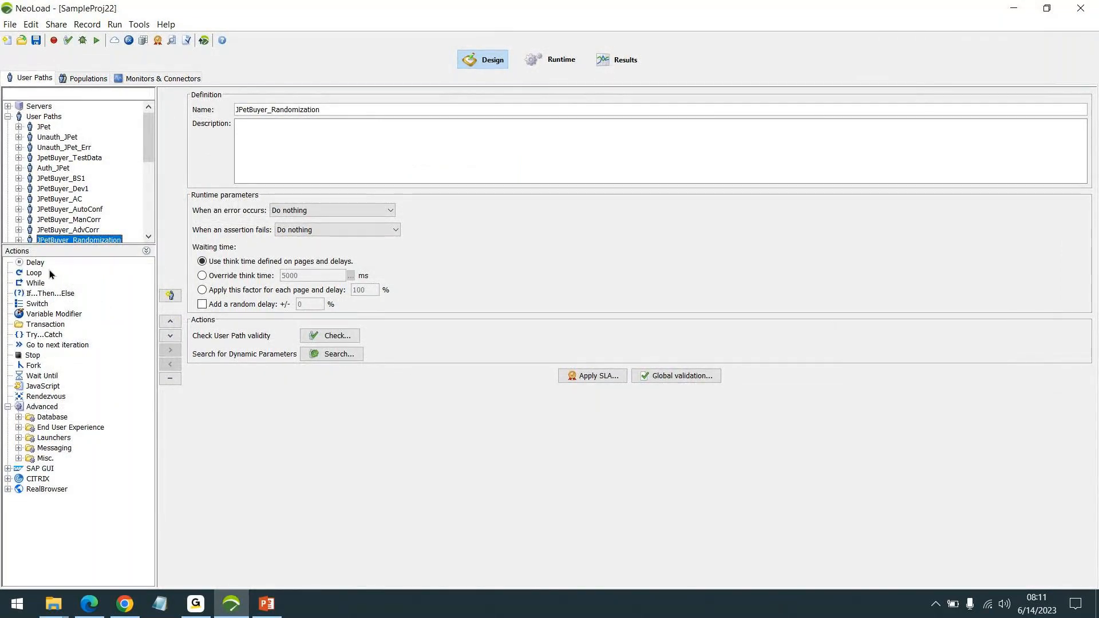
click(122, 253)
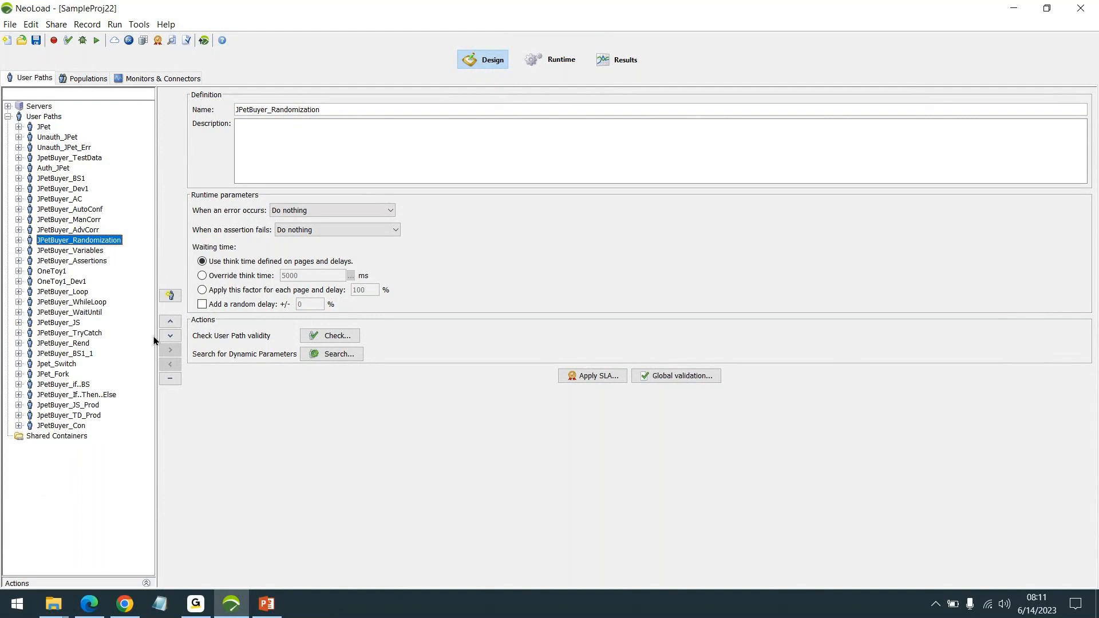
click(200, 604)
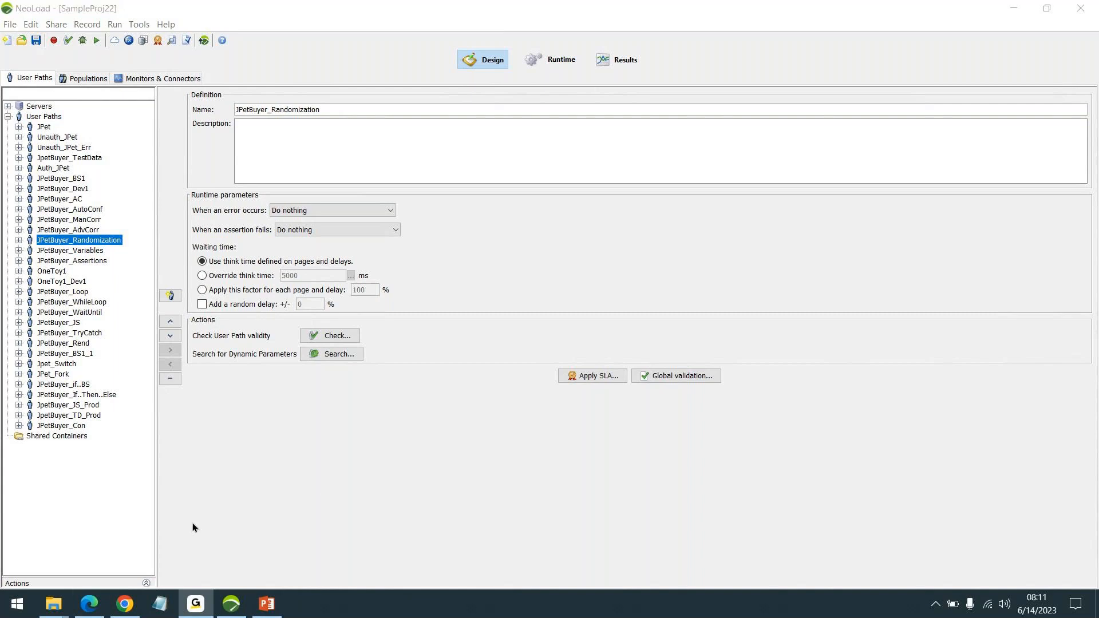
Go back to the course content PDF and read on from Logical Actions to the Building a Population topic
click(90, 604)
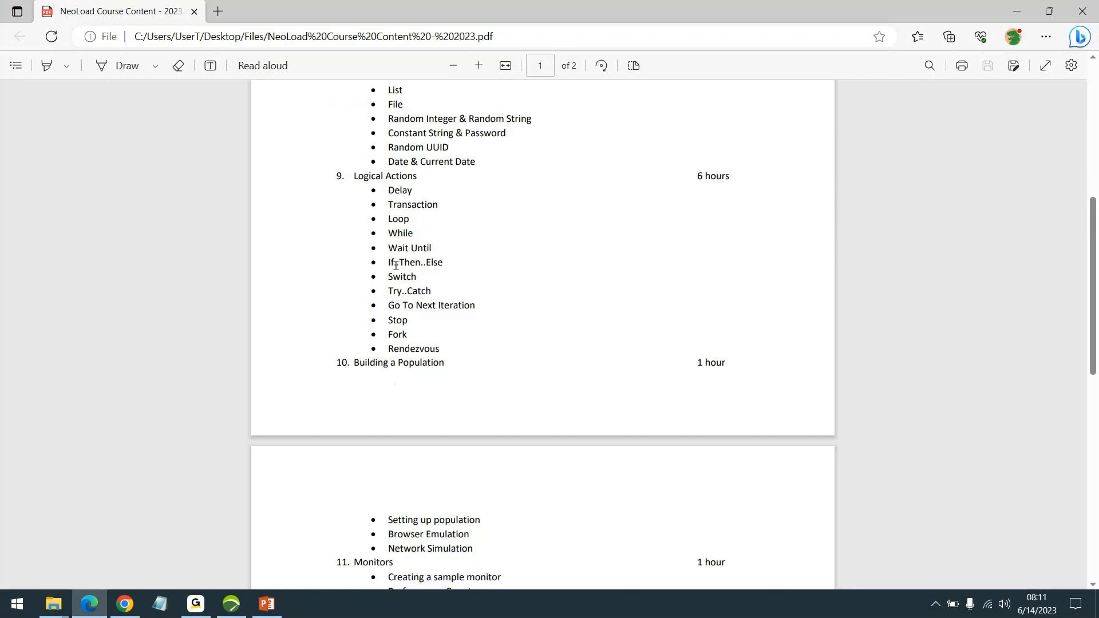
click(232, 604)
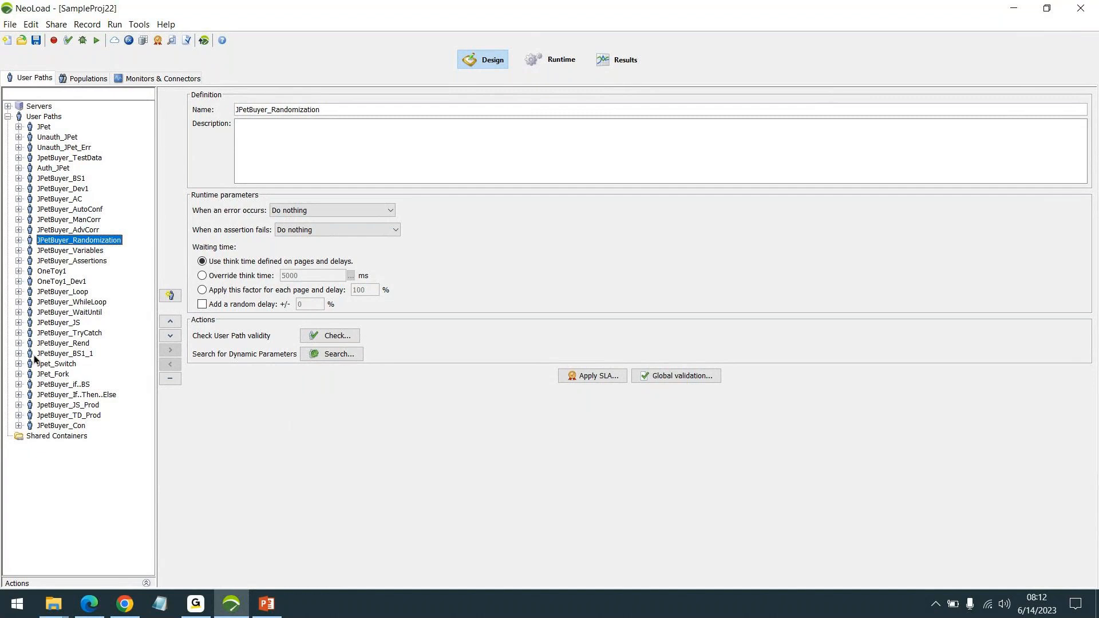
click(1015, 10)
scroll(582, 359, down, 4)
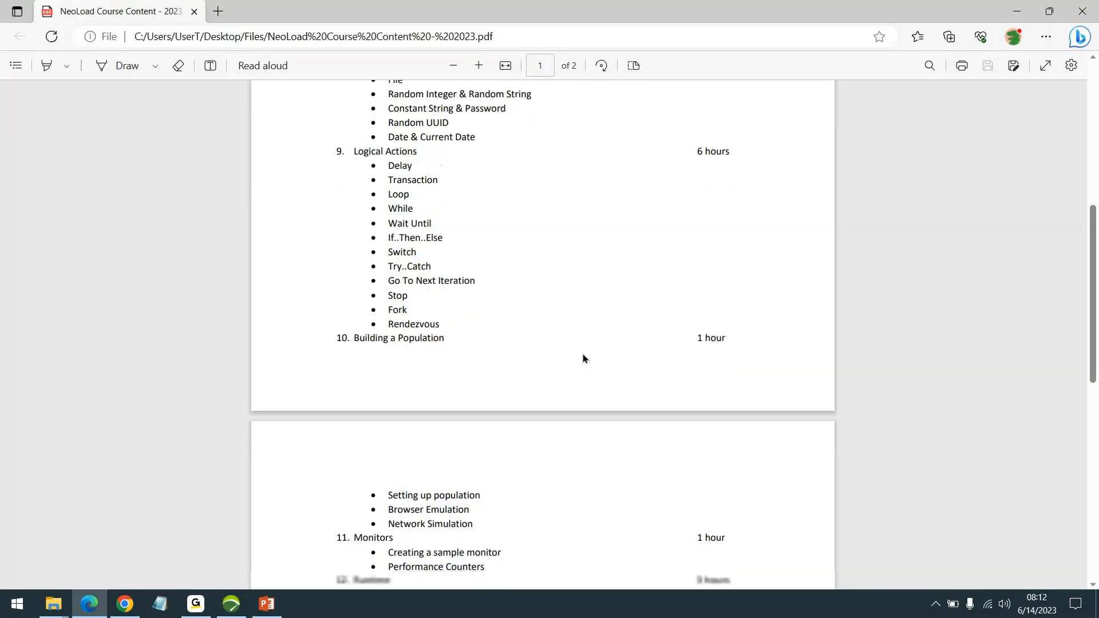
Switch to NeoLoad and view the Mixed and SamplePopu populations, plus the Monitors & Connectors section
click(232, 605)
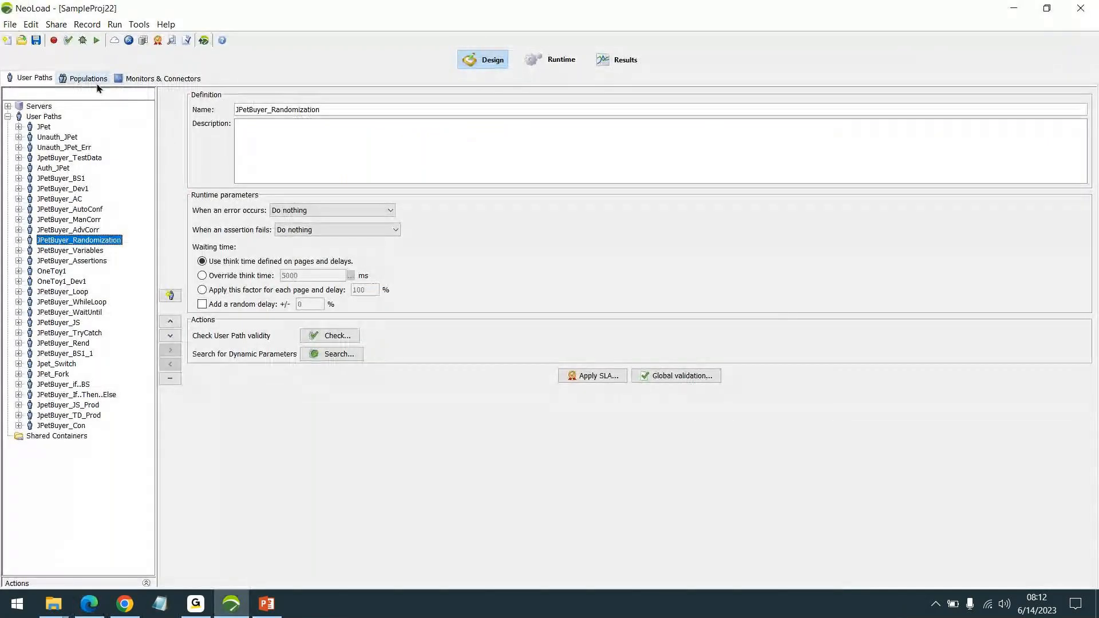
click(97, 84)
click(43, 106)
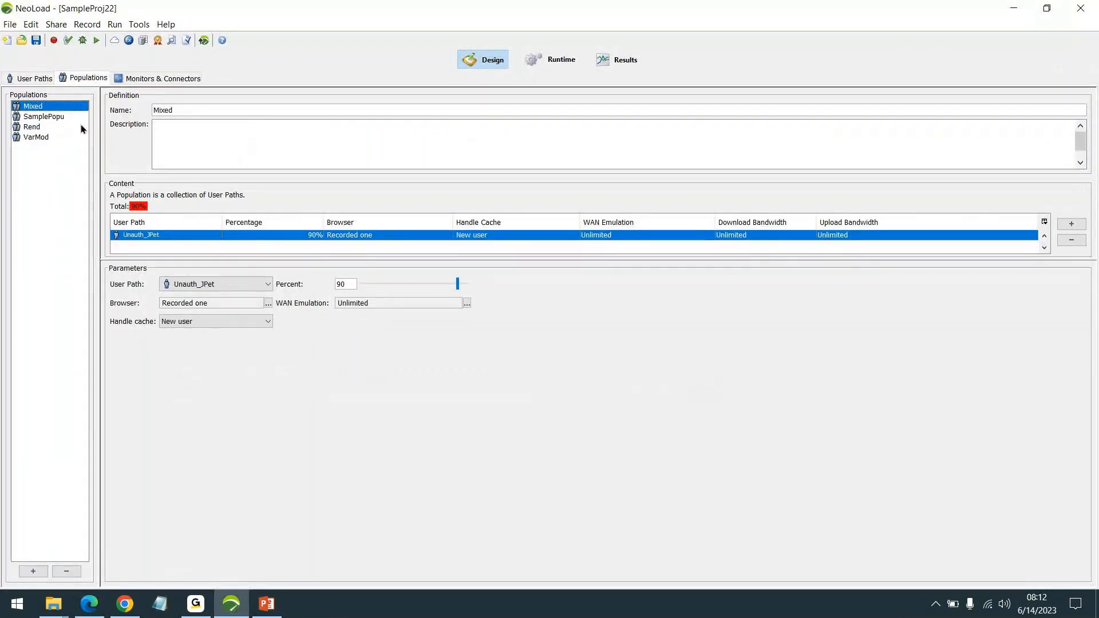
click(50, 115)
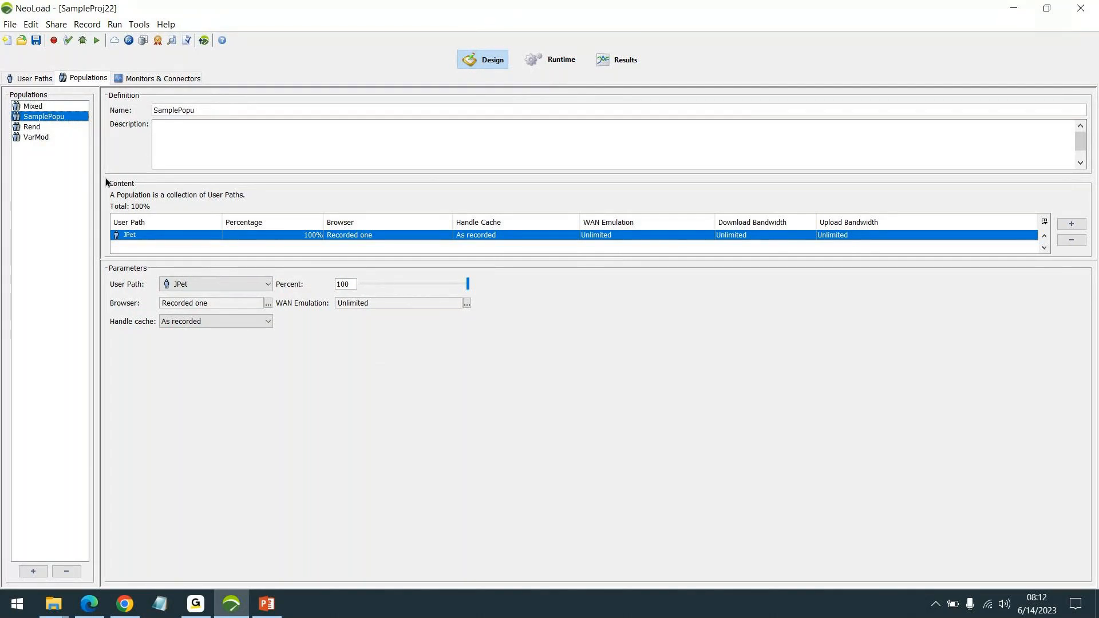
click(158, 83)
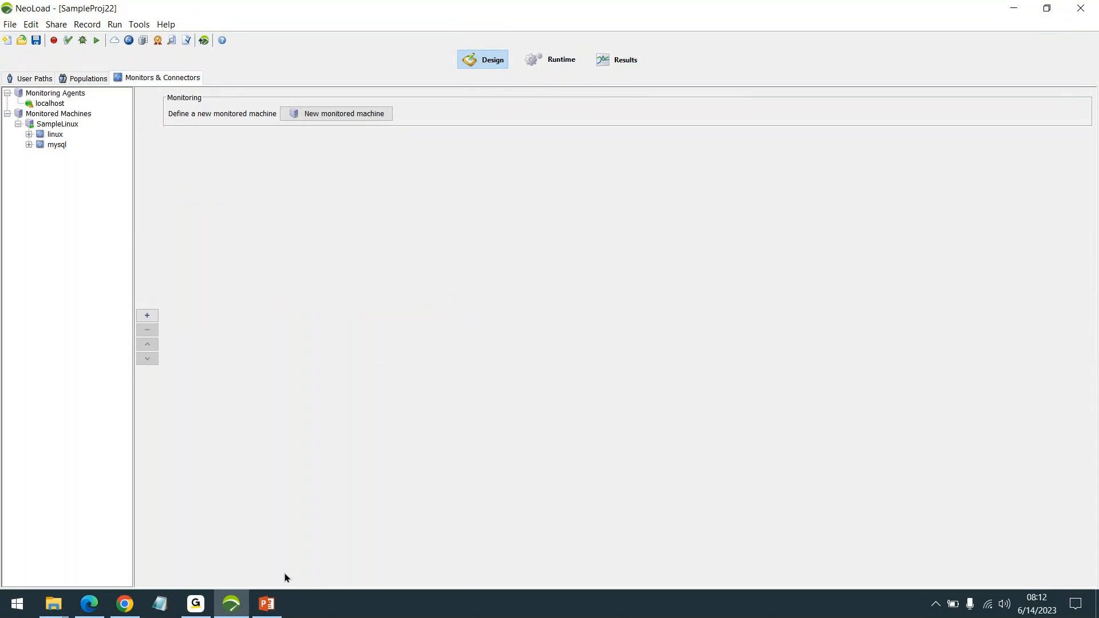
Return to the course content PDF in Edge and review the Monitors, Runtime and NL Web (SaaS) topics on page 2
click(266, 608)
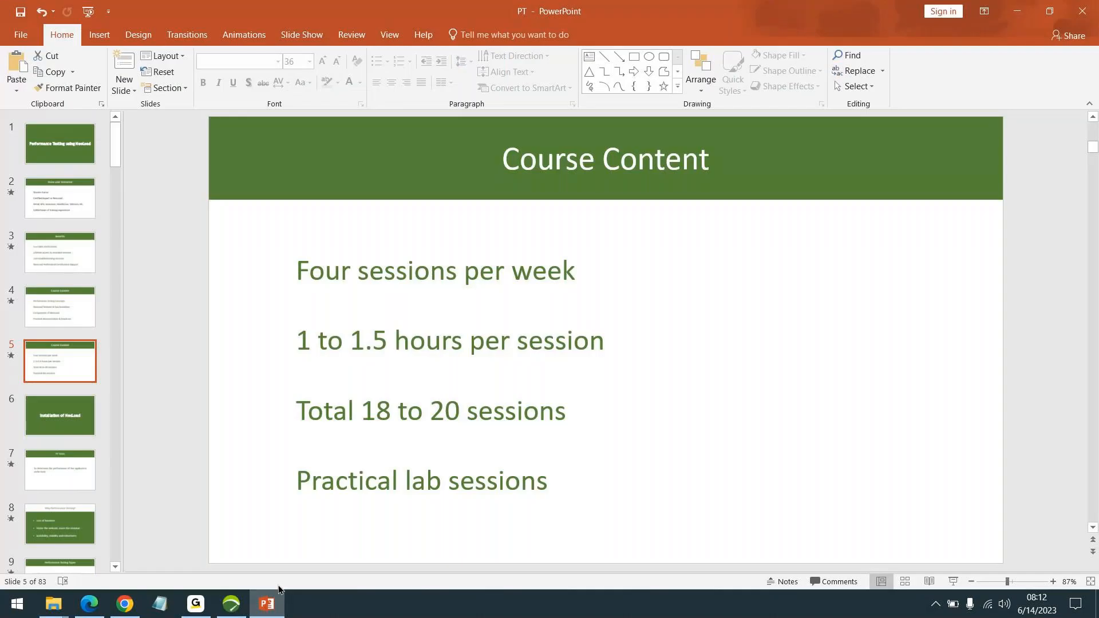
click(233, 604)
click(88, 604)
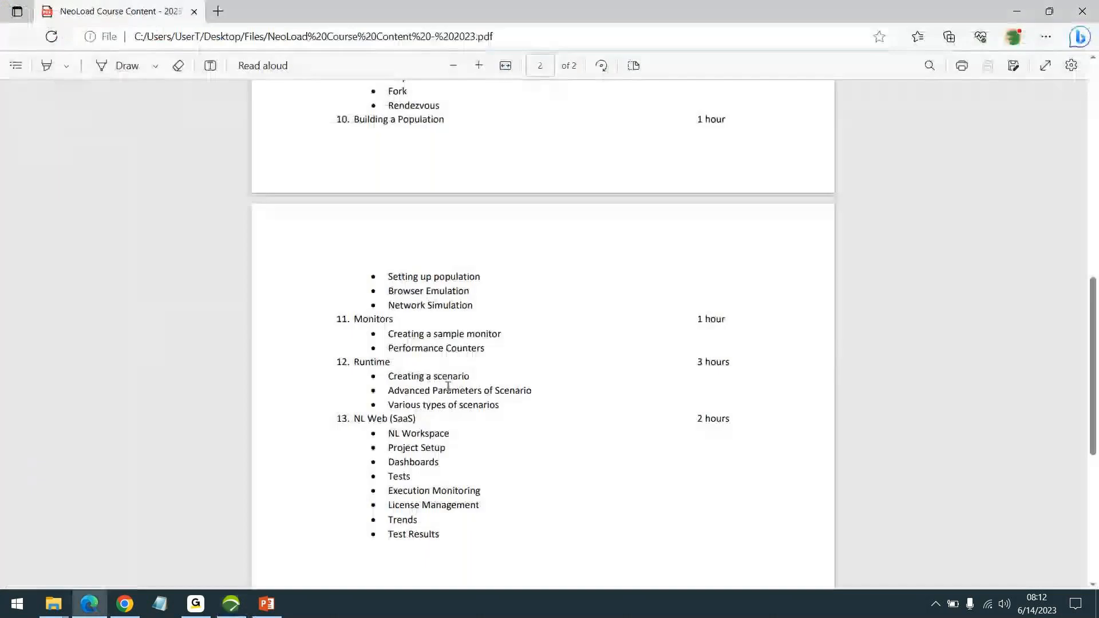
scroll(501, 345, down, 2)
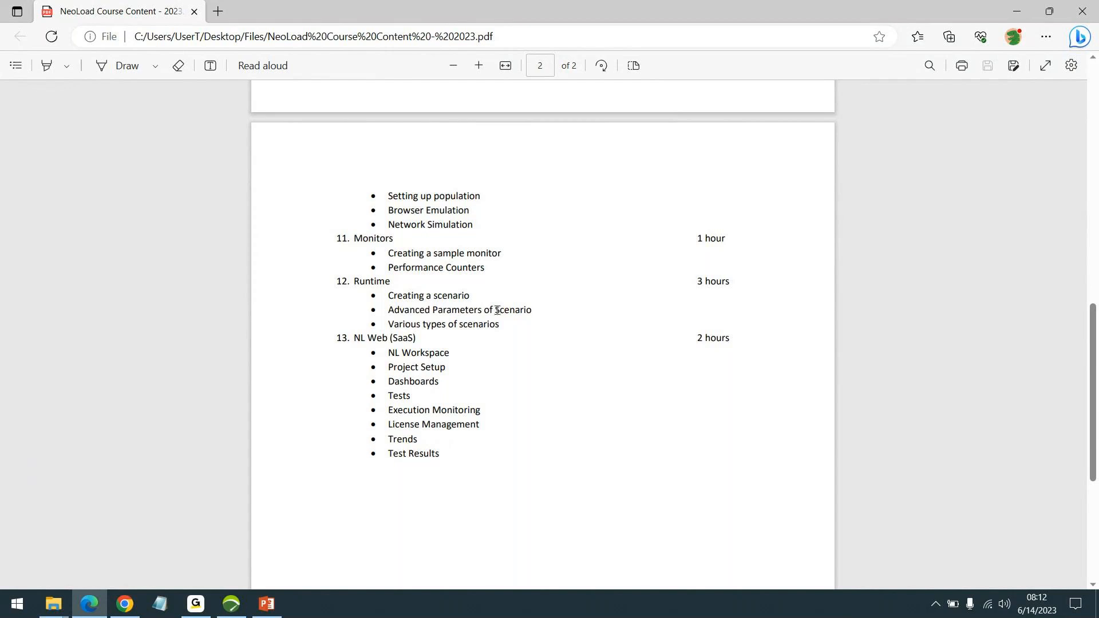
scroll(544, 286, down, 1)
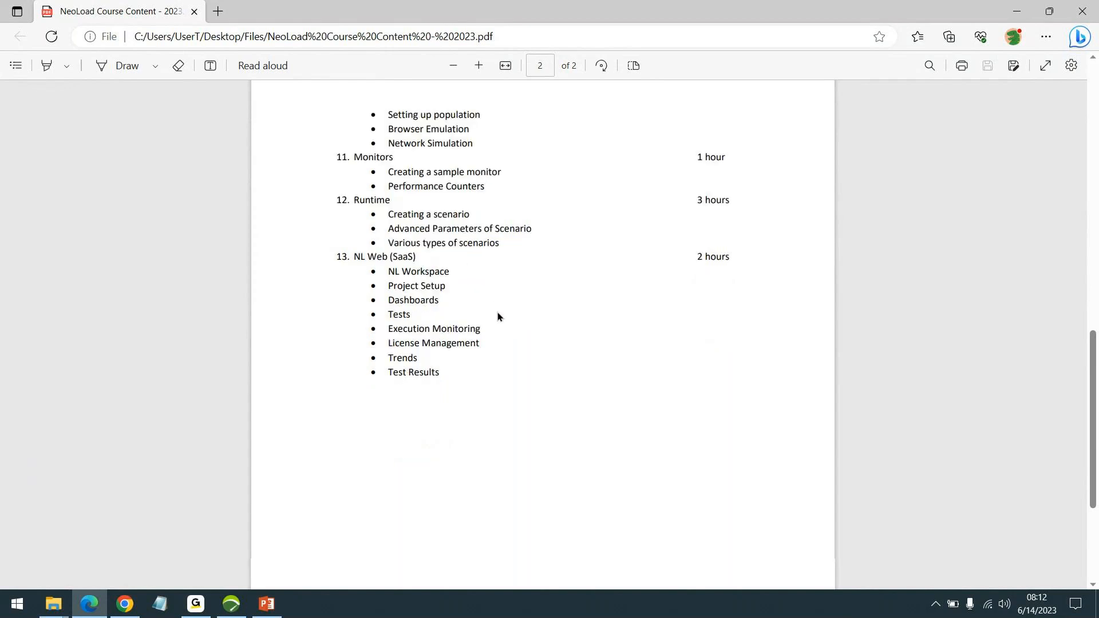
Switch to NeoLoad and display the Runtime scenarios of the SampleProj22 project
click(231, 607)
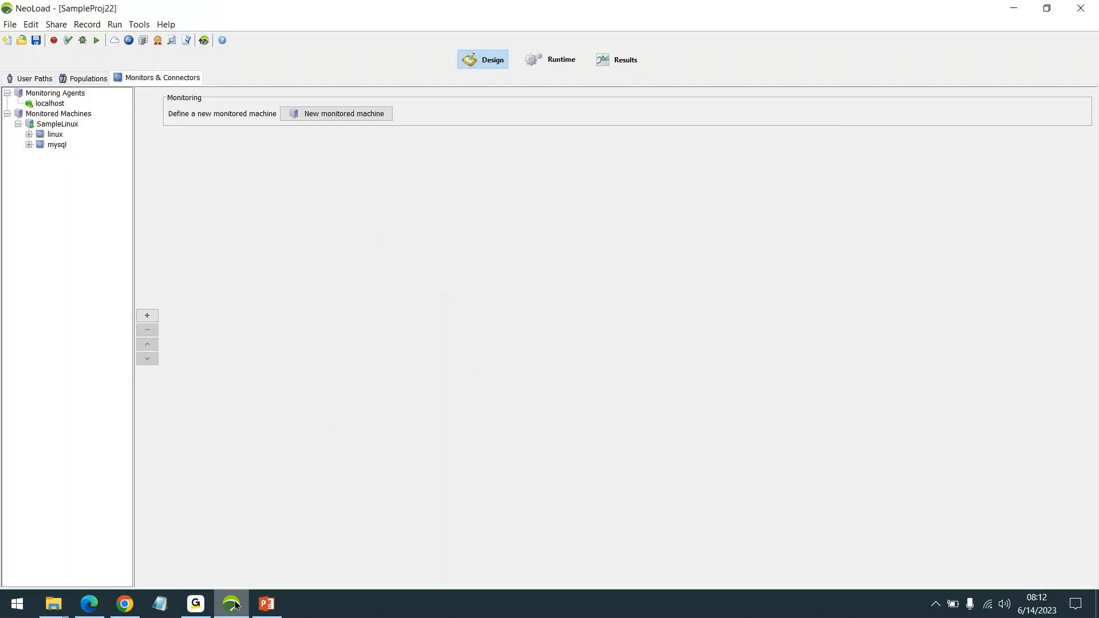
click(540, 64)
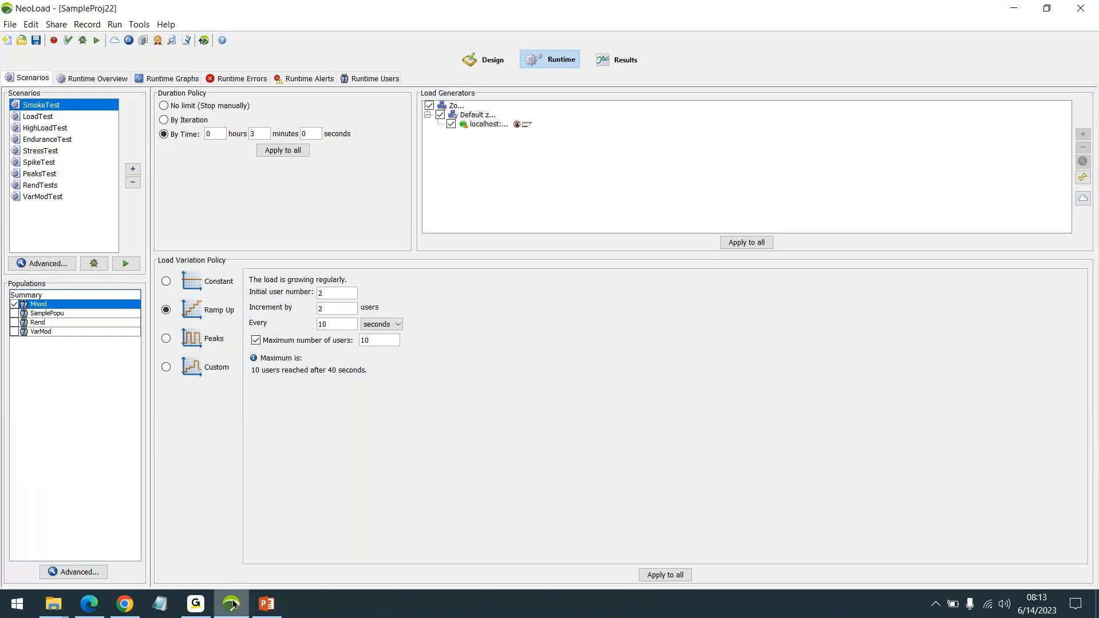
Go back to the course content PDF and check the Runtime scenario topics and the NL Web (SaaS) list
click(91, 607)
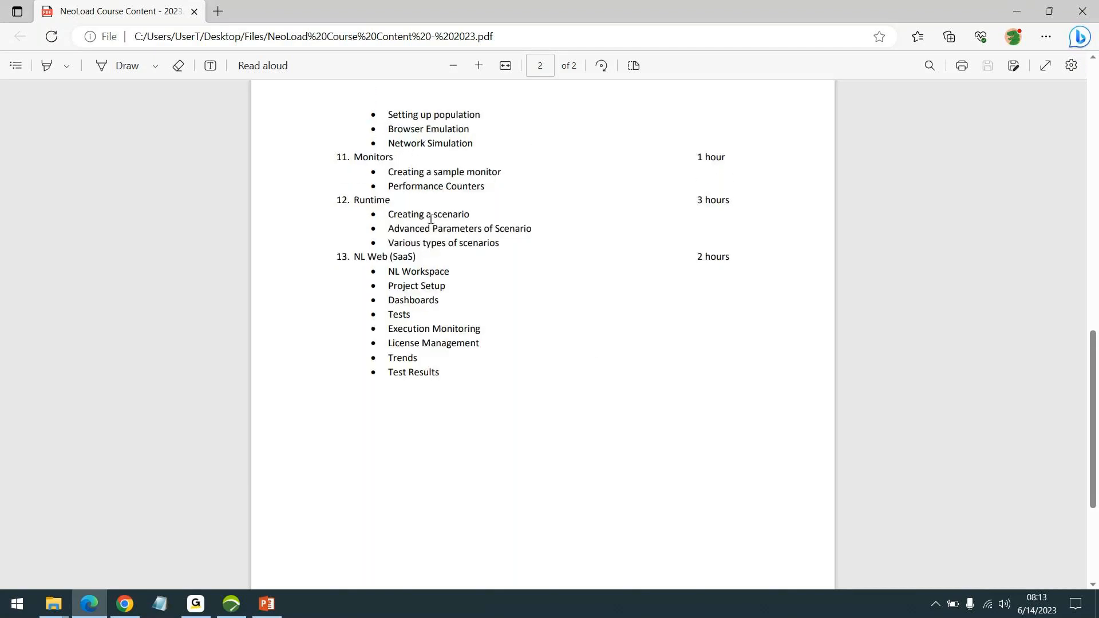
scroll(443, 240, down, 1)
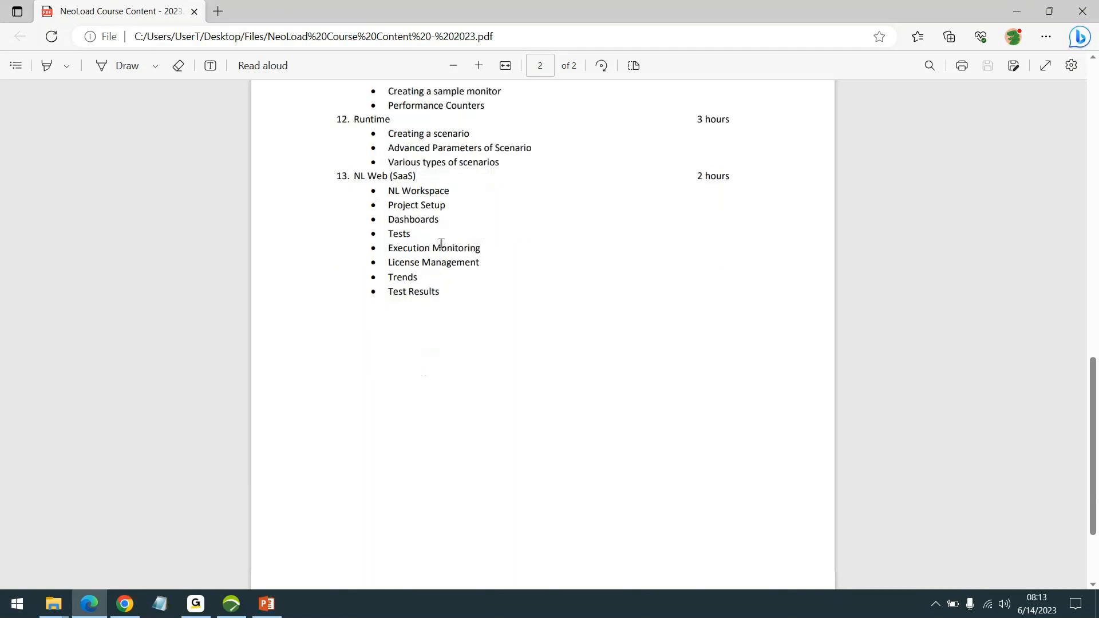
scroll(448, 240, up, 1)
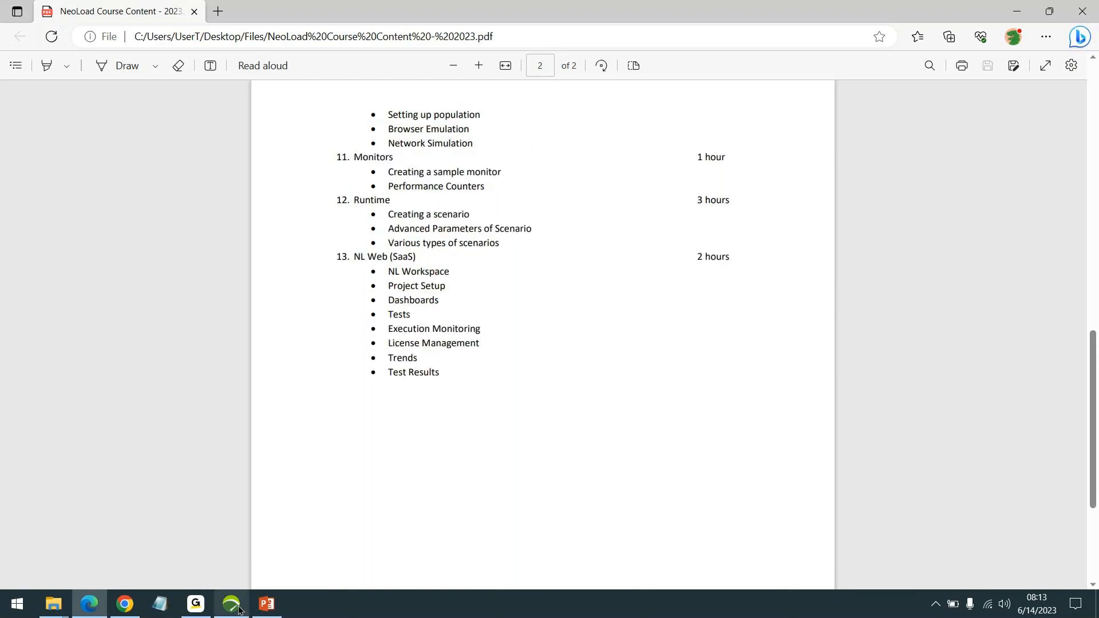
scroll(446, 392, down, 3)
scroll(447, 392, up, 4)
scroll(371, 456, down, 2)
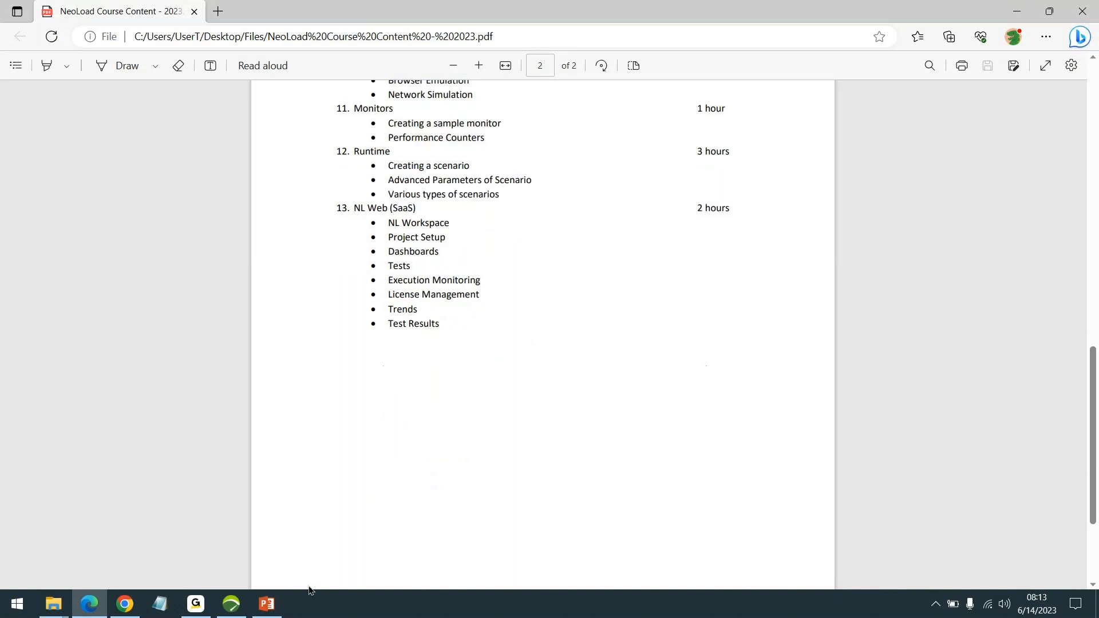
Switch to NeoLoad and open the test summary in the Results section
click(237, 615)
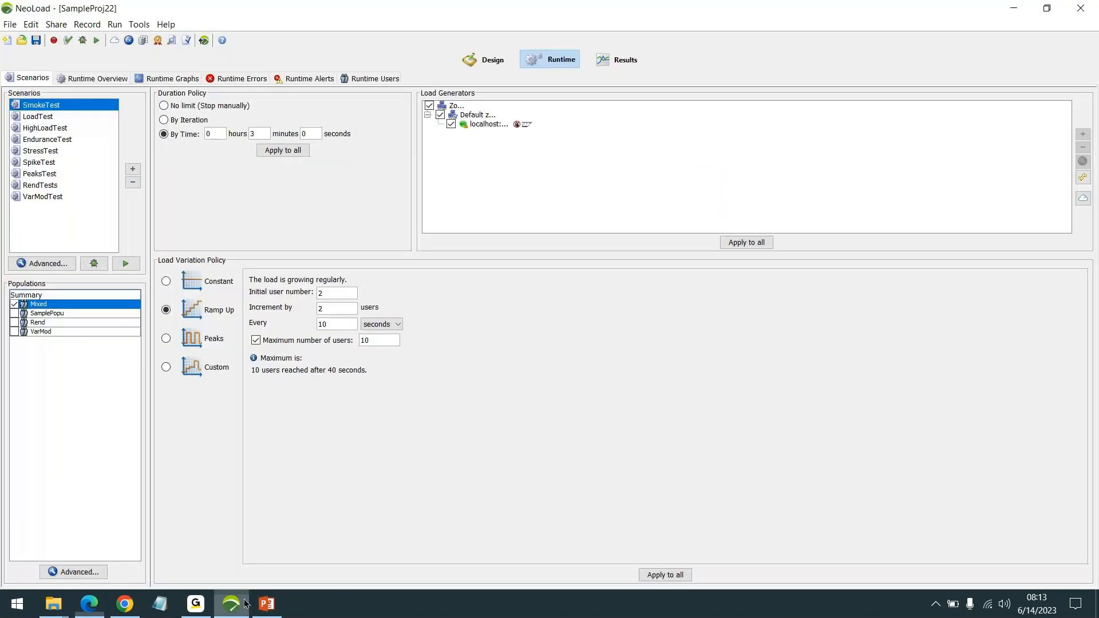
click(596, 62)
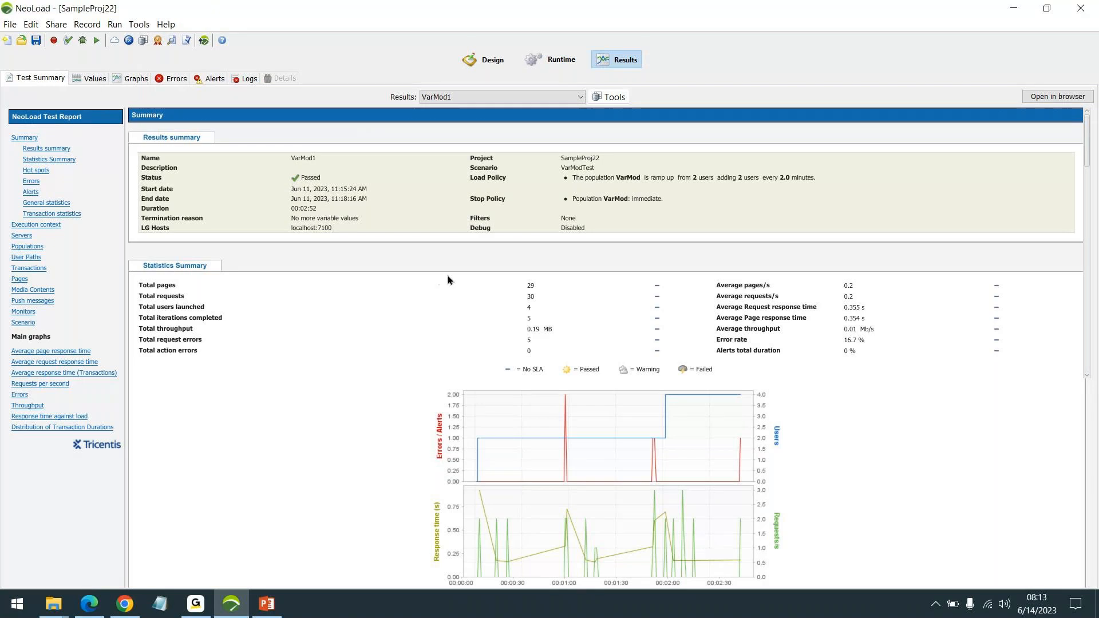
Load the PeaksTest1 - 08:12 - 13 Dec 2022 result and review its results summary, statistics and graphs
click(580, 96)
click(506, 166)
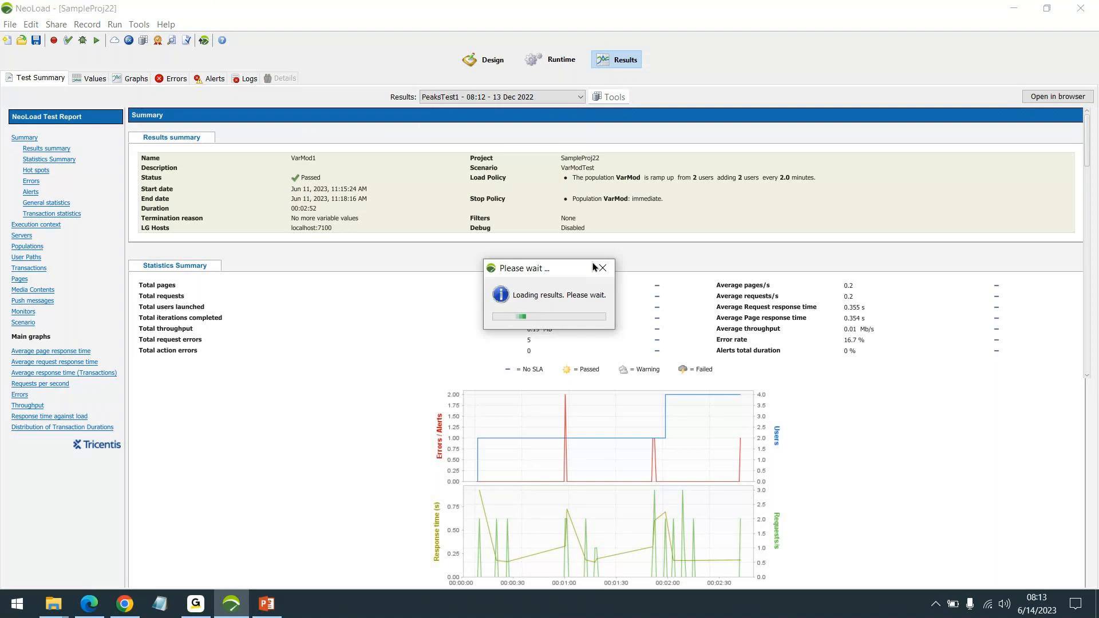
scroll(674, 403, down, 1)
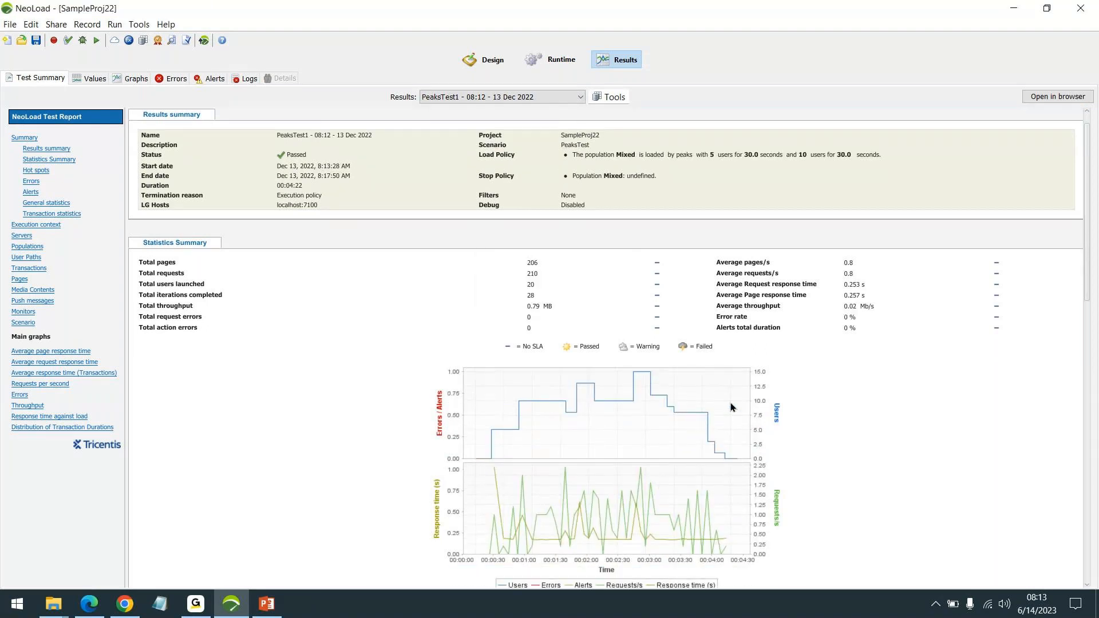
scroll(883, 358, up, 1)
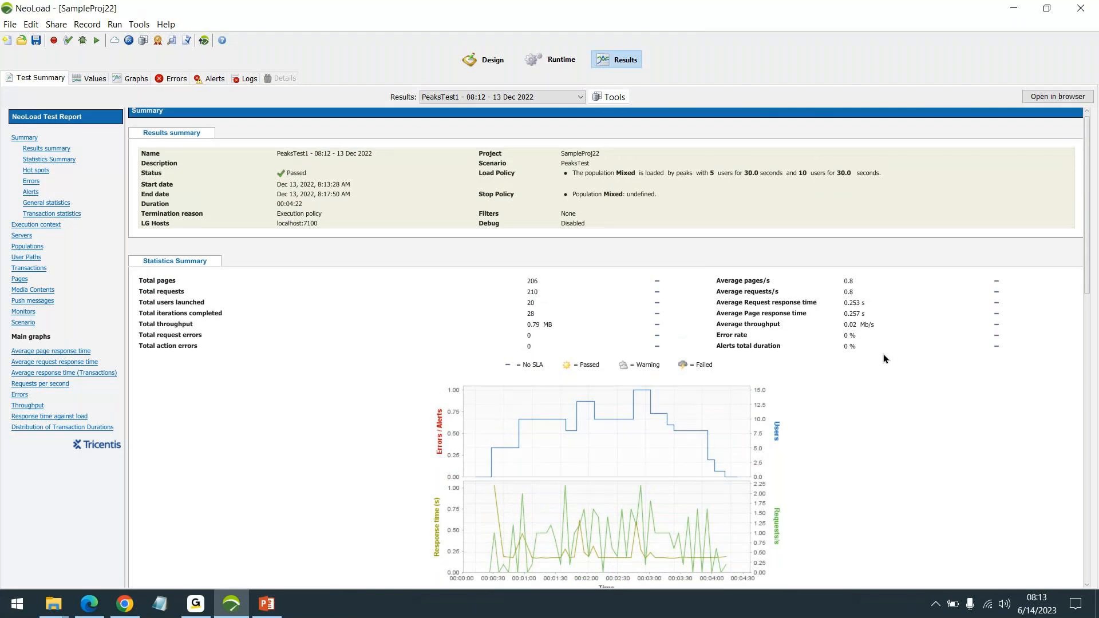
scroll(883, 358, up, 1)
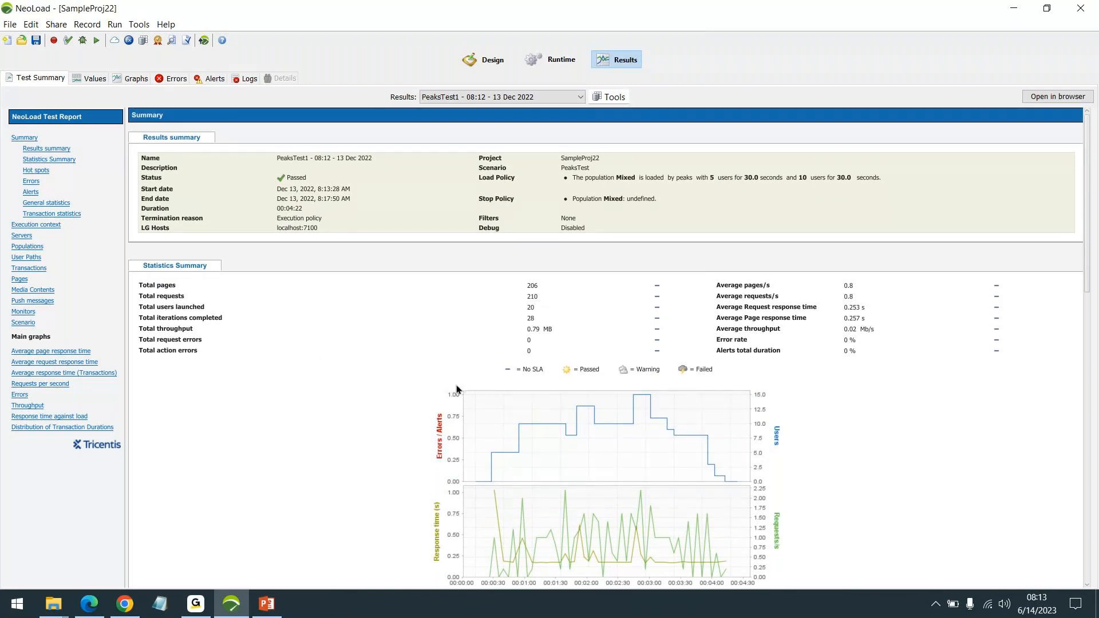
Open the Results manager to view the stored test results and the PeaksTest1 details, and close it
click(610, 97)
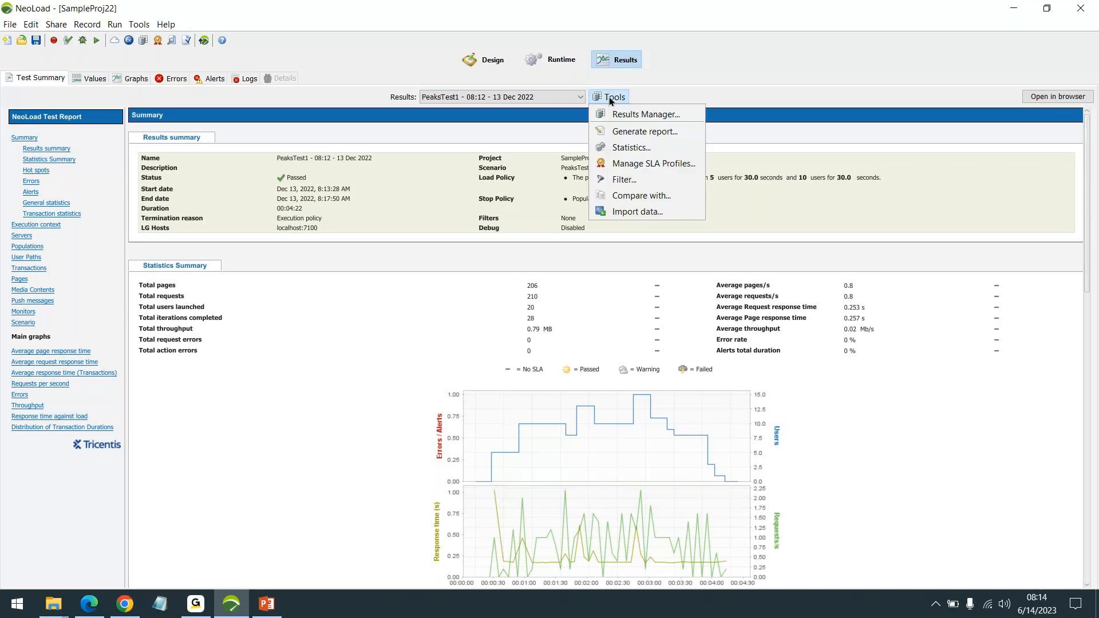
click(636, 115)
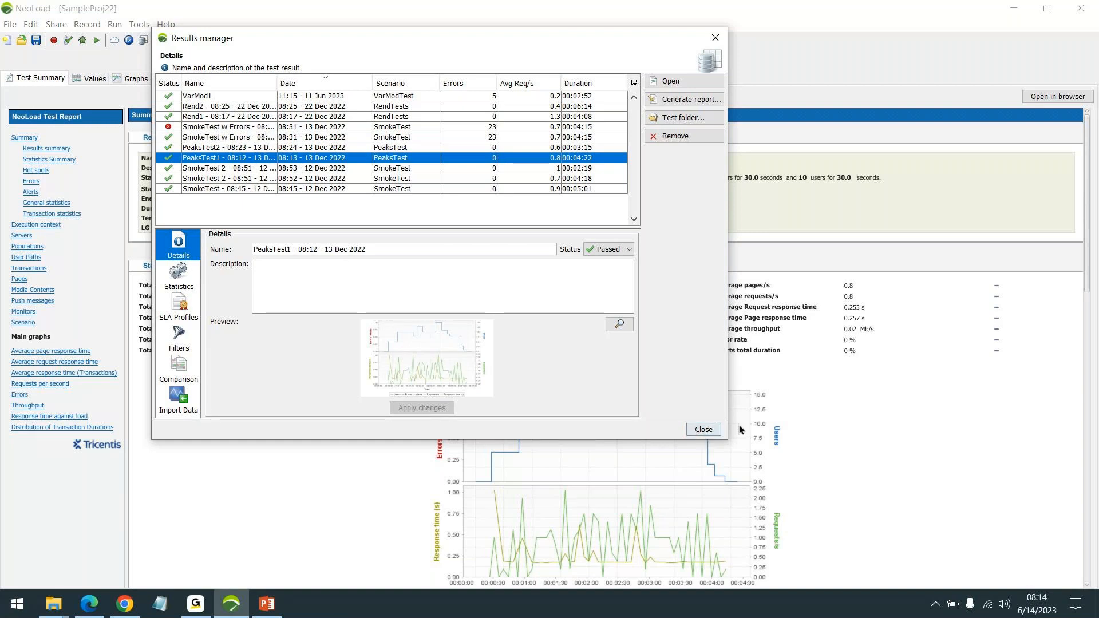
click(707, 430)
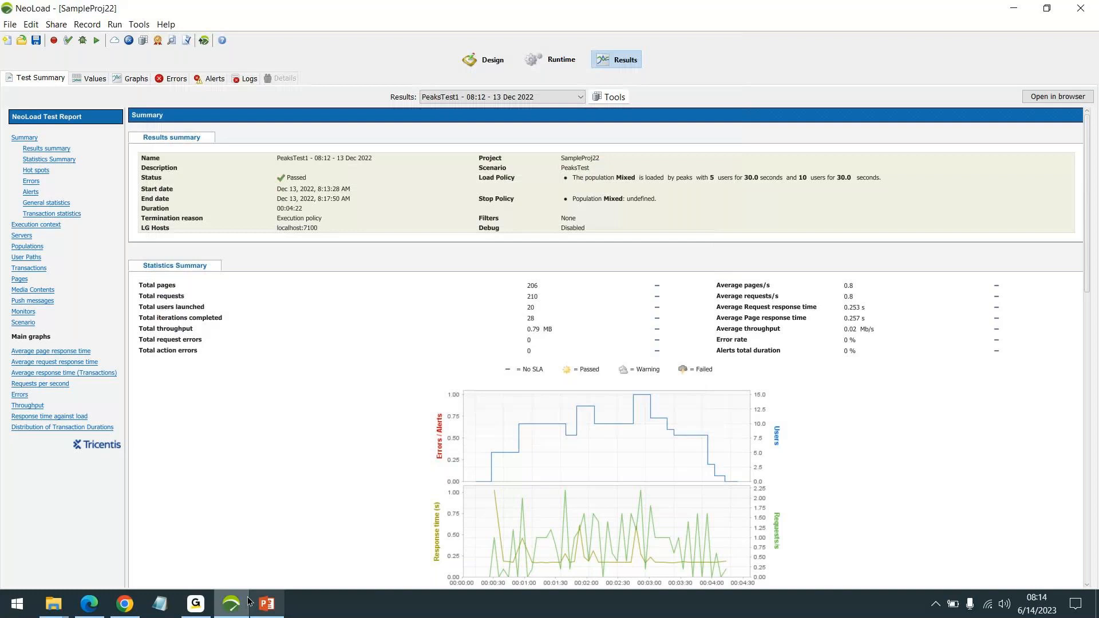
Return to the course content PDF in Edge and review the NL Web (SaaS) topics, leaving the PDF when done
click(89, 605)
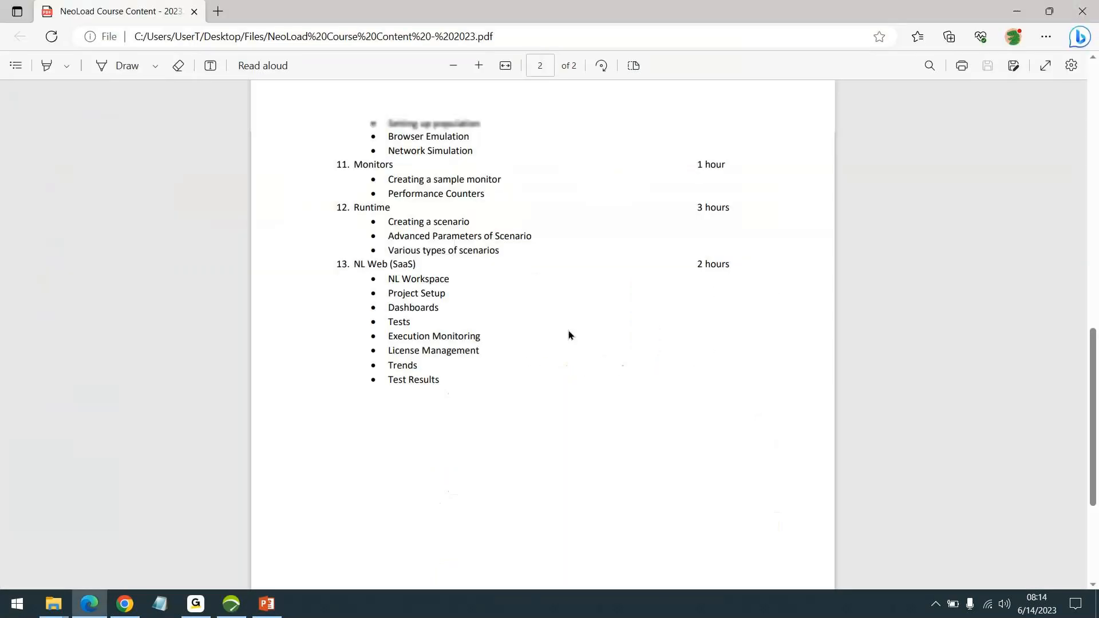
scroll(570, 334, up, 2)
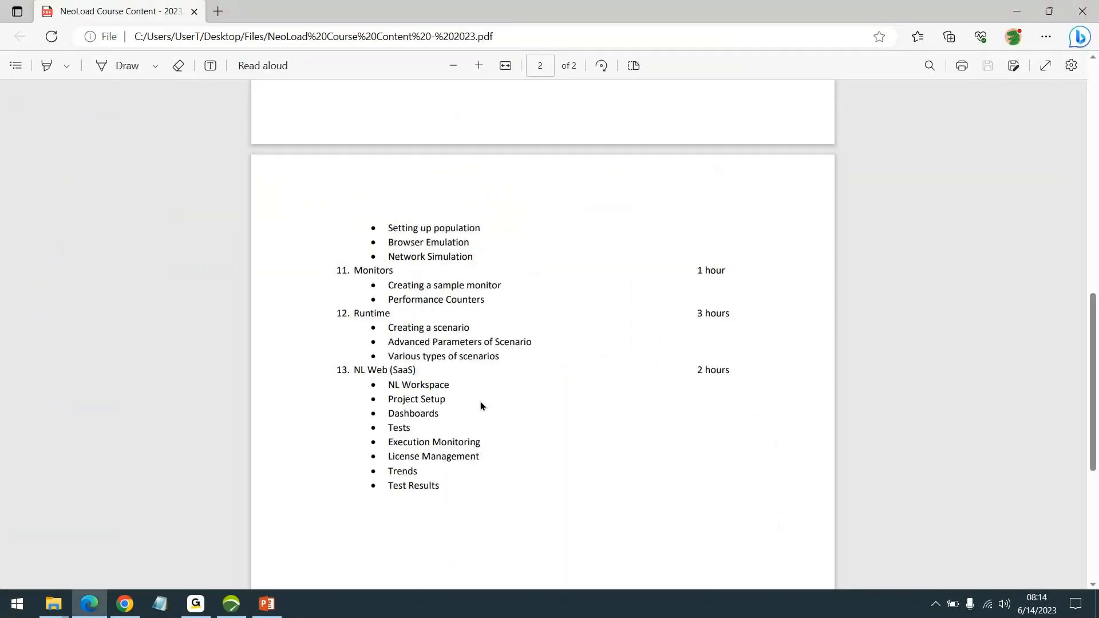
scroll(482, 401, down, 1)
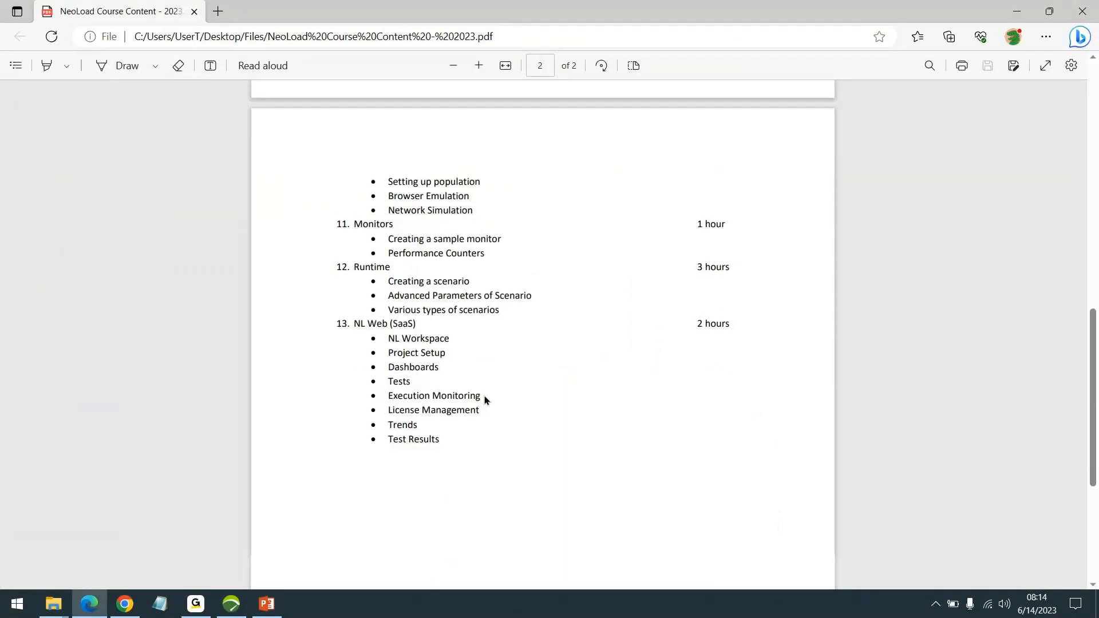
click(88, 608)
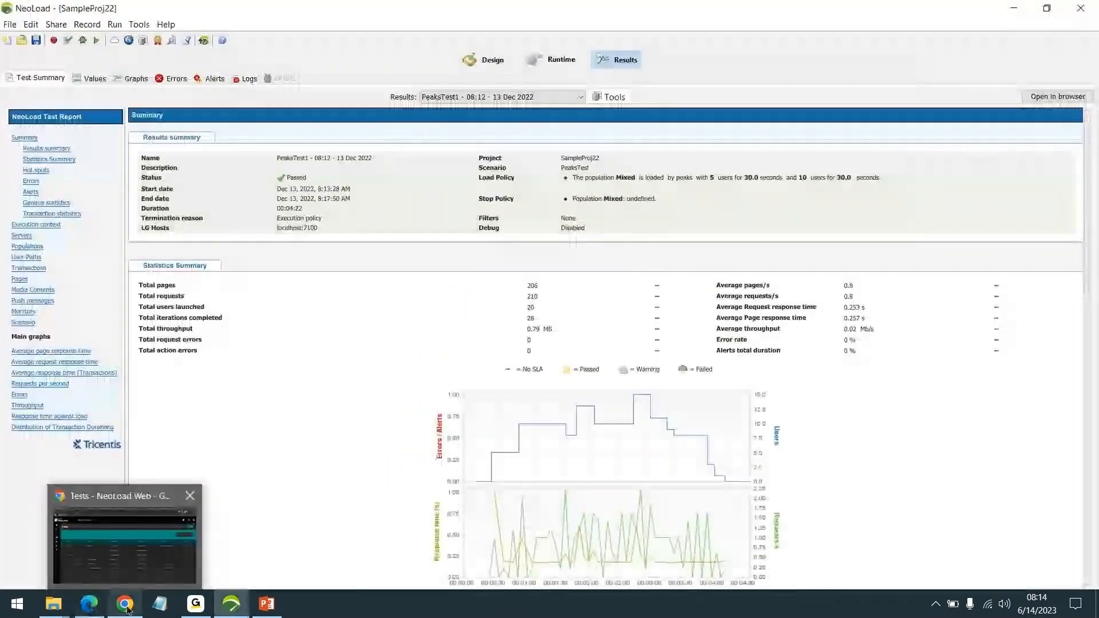
Switch to NeoLoad Web in Chrome and look through the Tests list, the SmokeTest run results and the ExportTest overview and result
click(127, 610)
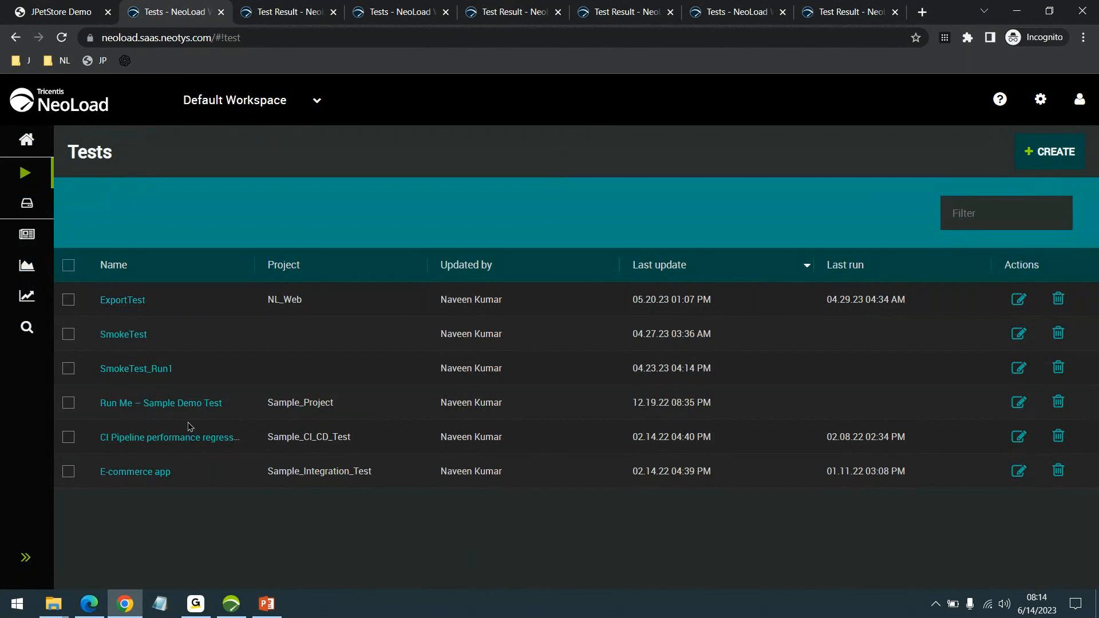
click(284, 12)
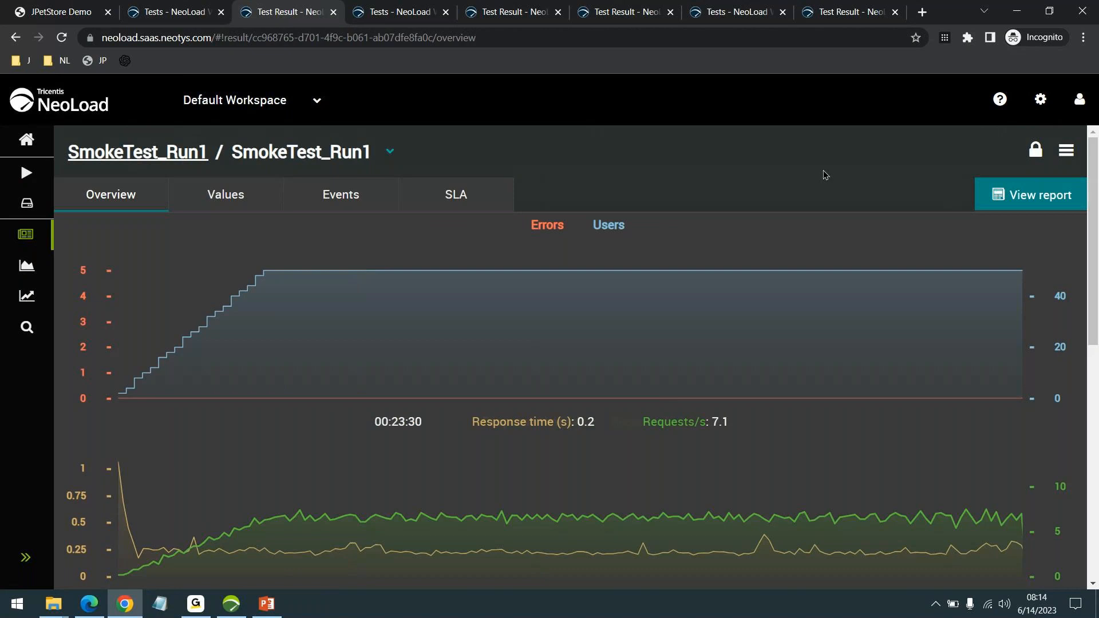
click(497, 21)
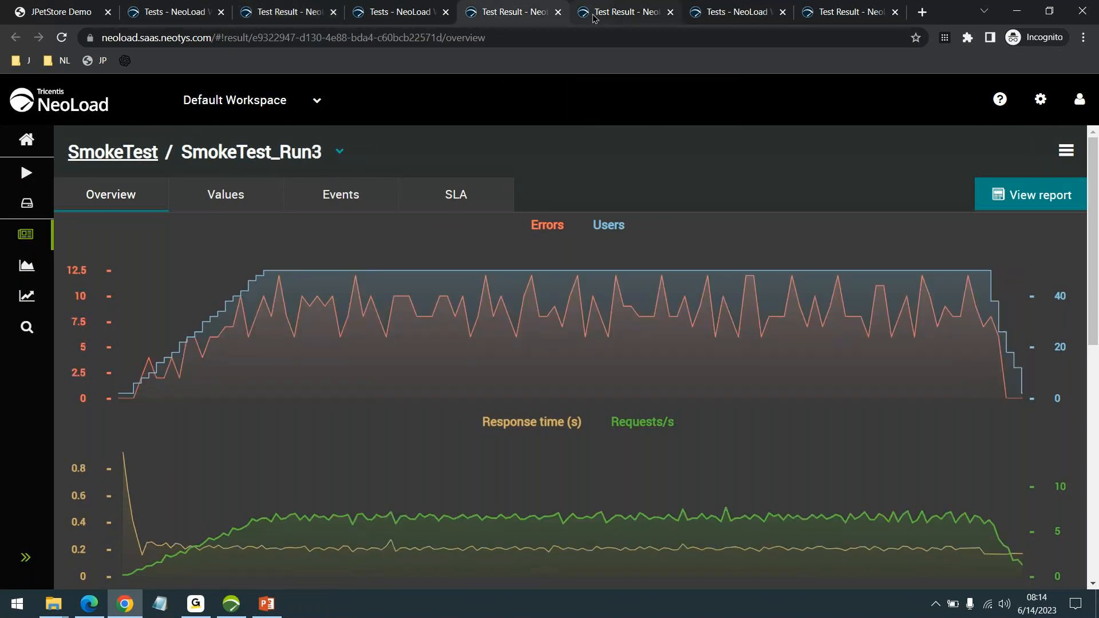
click(622, 18)
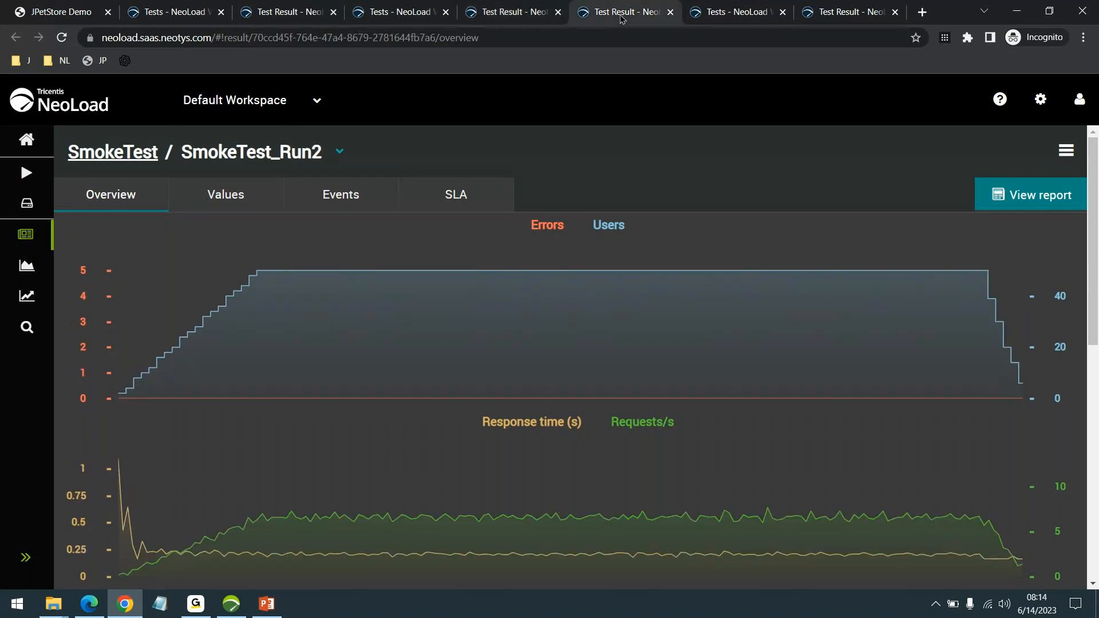
click(744, 24)
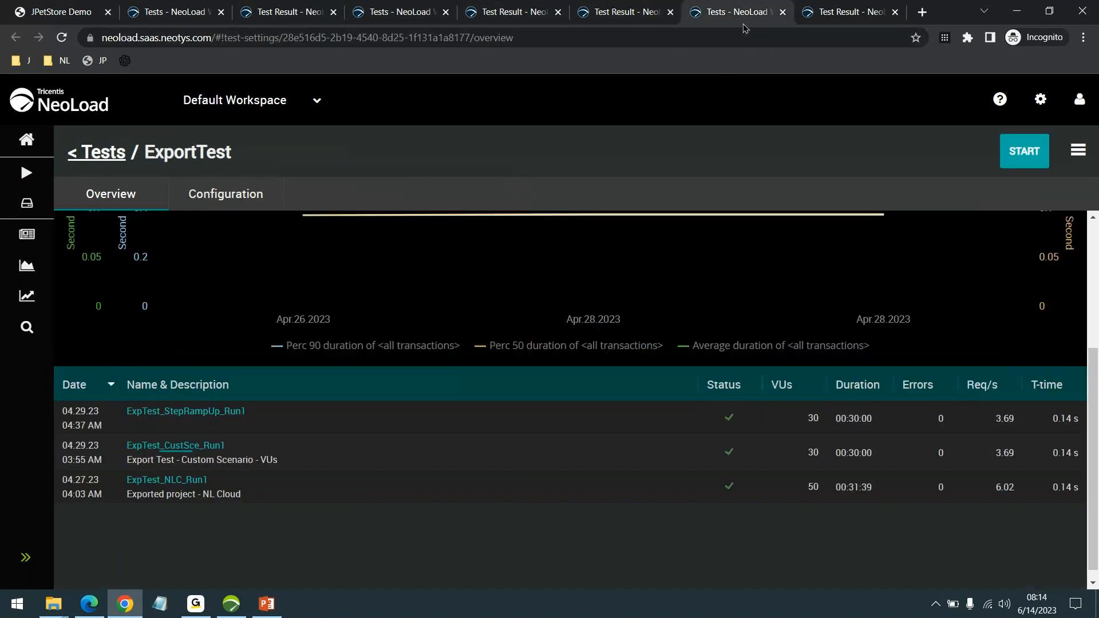
click(833, 23)
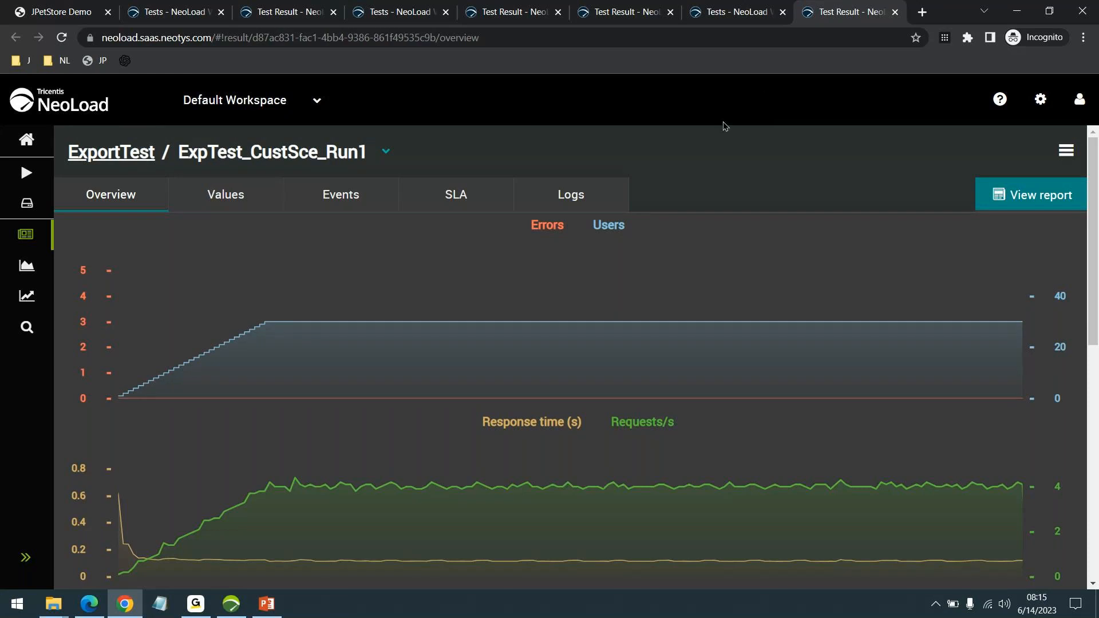
Switch to the Design section in NeoLoad, examine the RealBrowser and Web options for a new recording, and cancel the recording
click(239, 610)
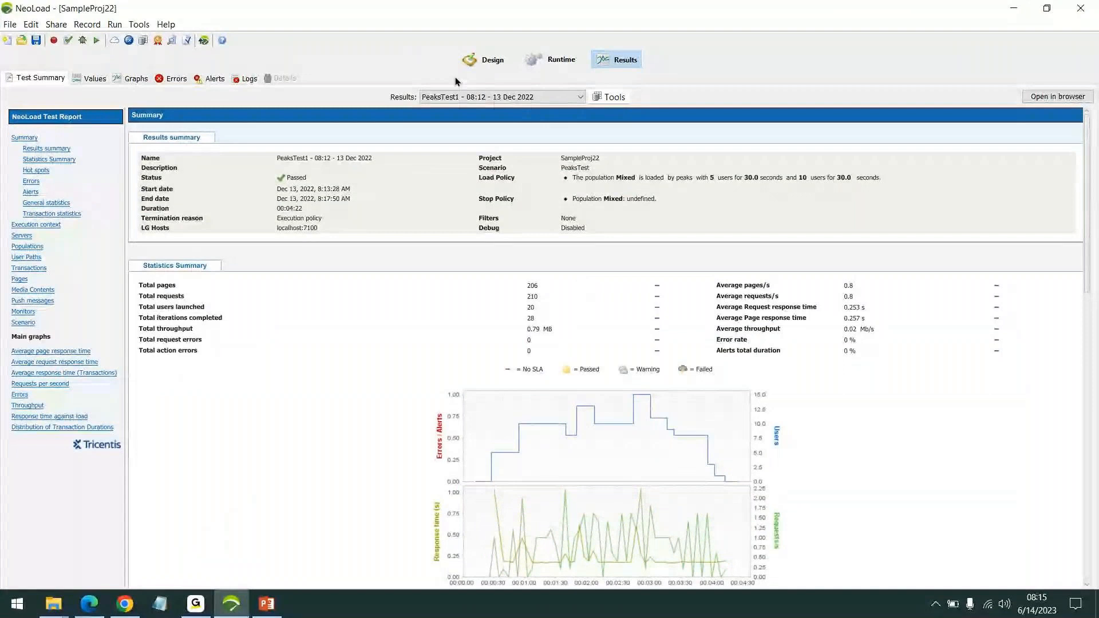
click(475, 60)
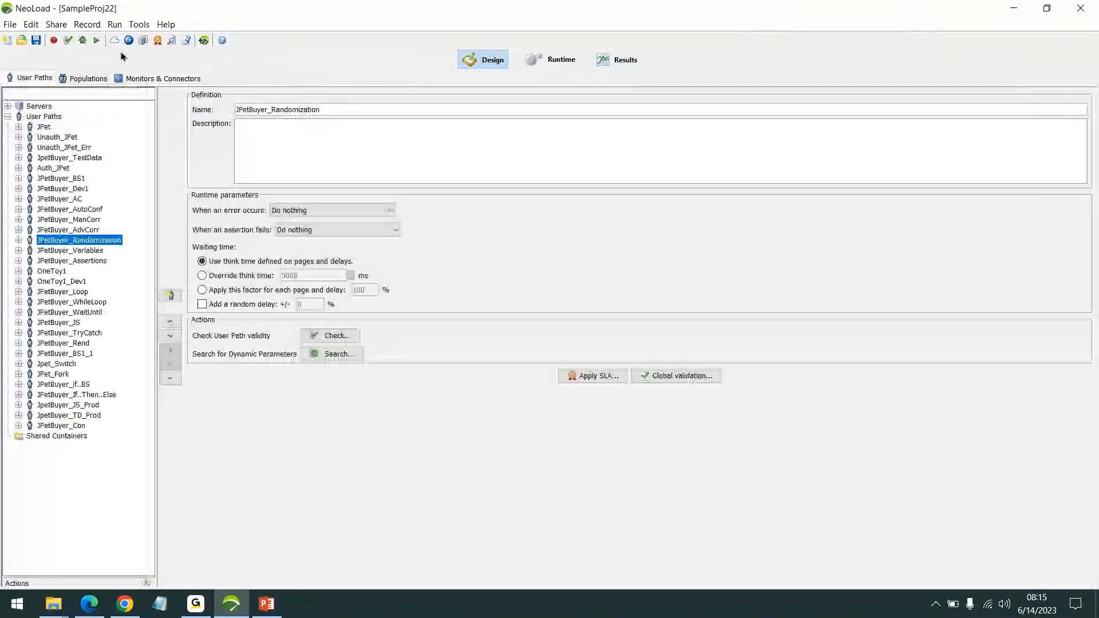
click(54, 41)
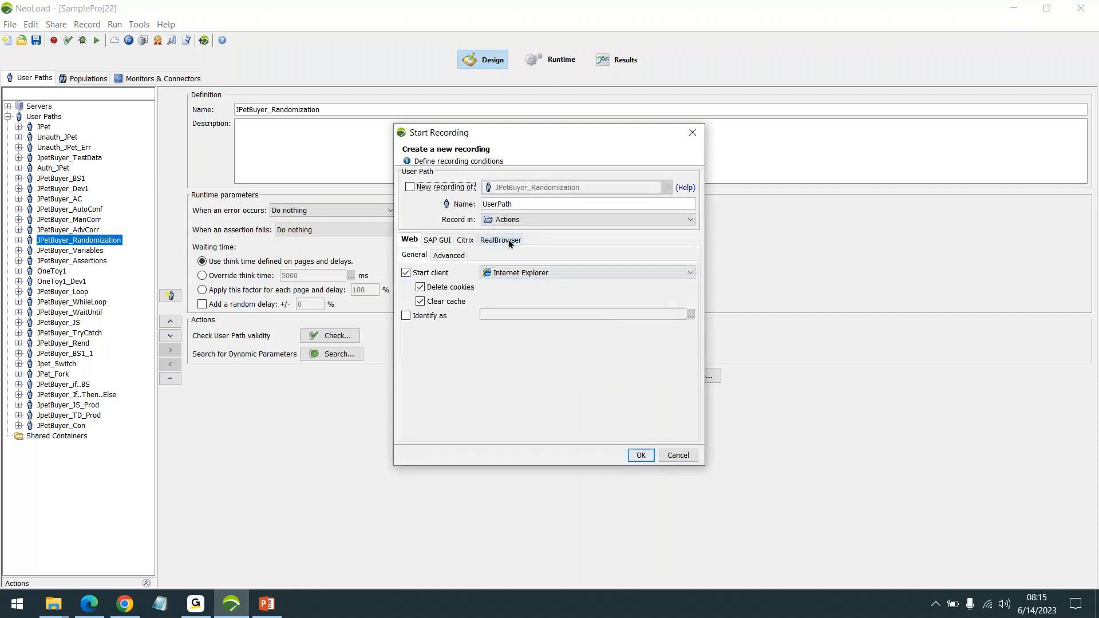
click(508, 241)
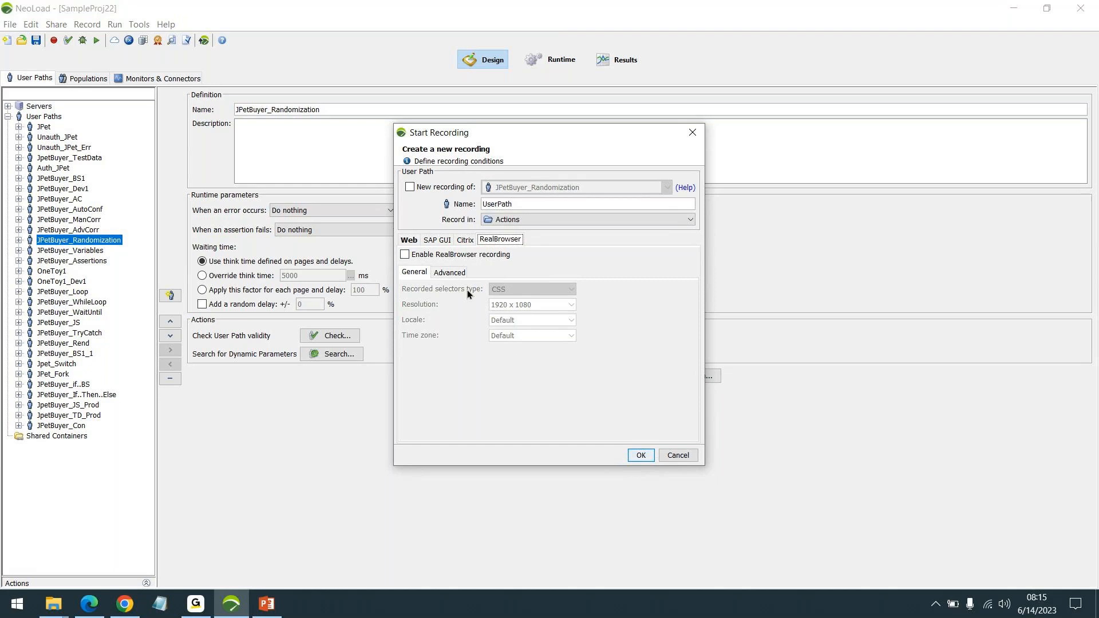
click(408, 240)
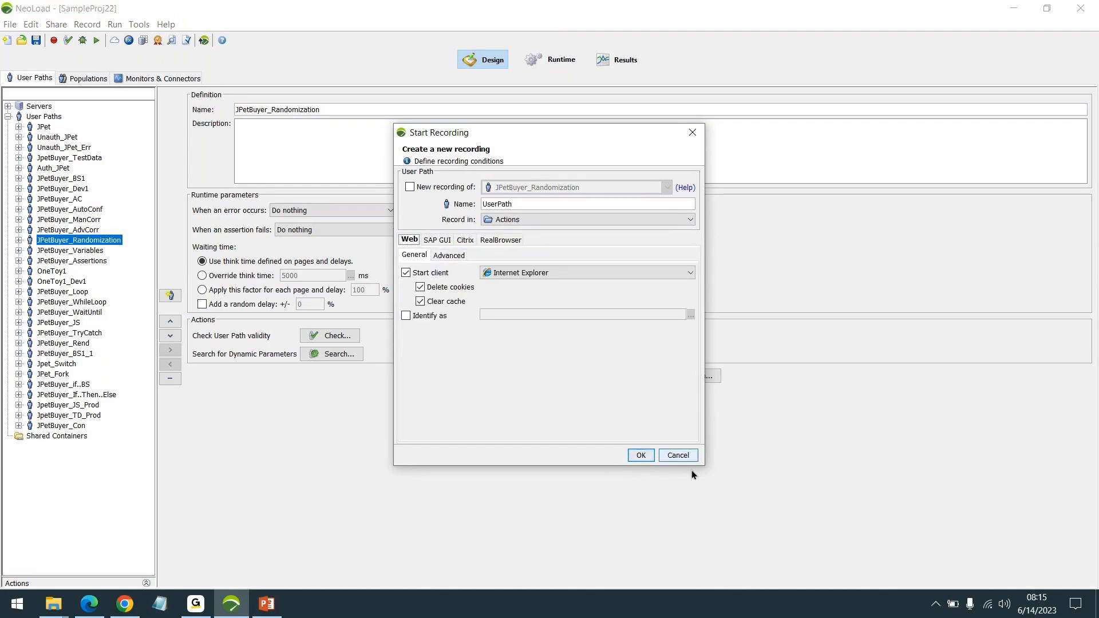
click(678, 456)
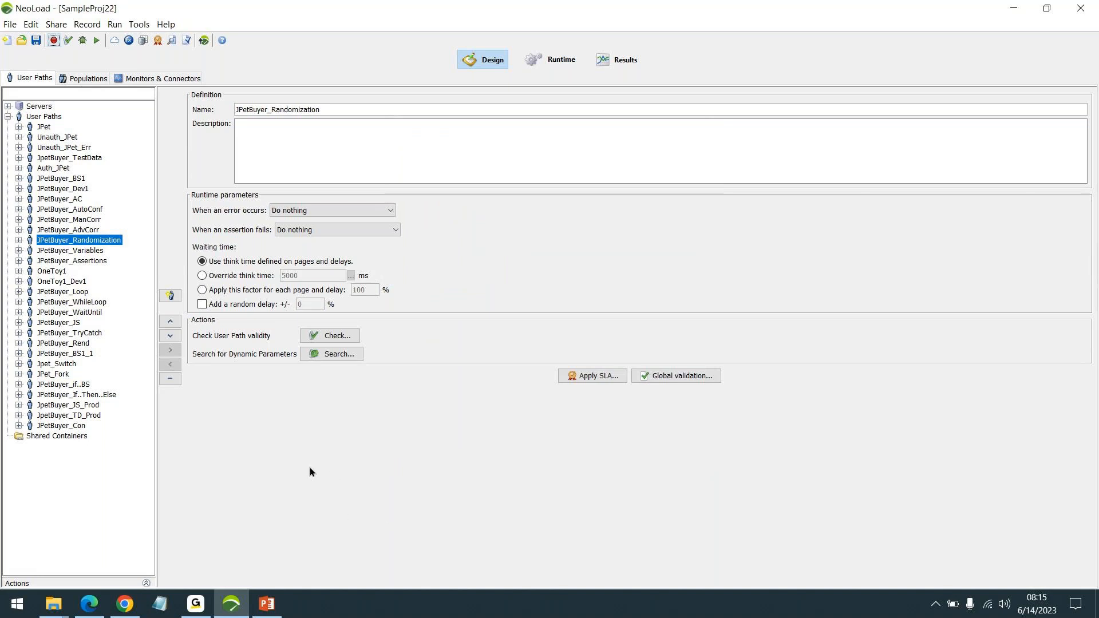
Create a new NeoLoad project named NL_June23 in the default project directory
click(195, 604)
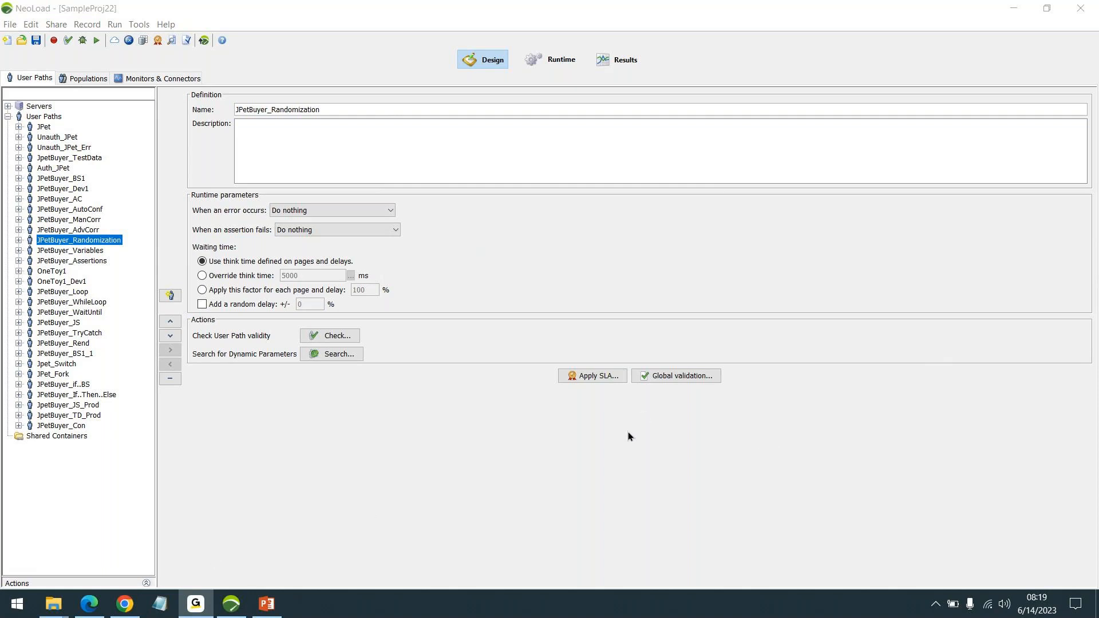
click(235, 609)
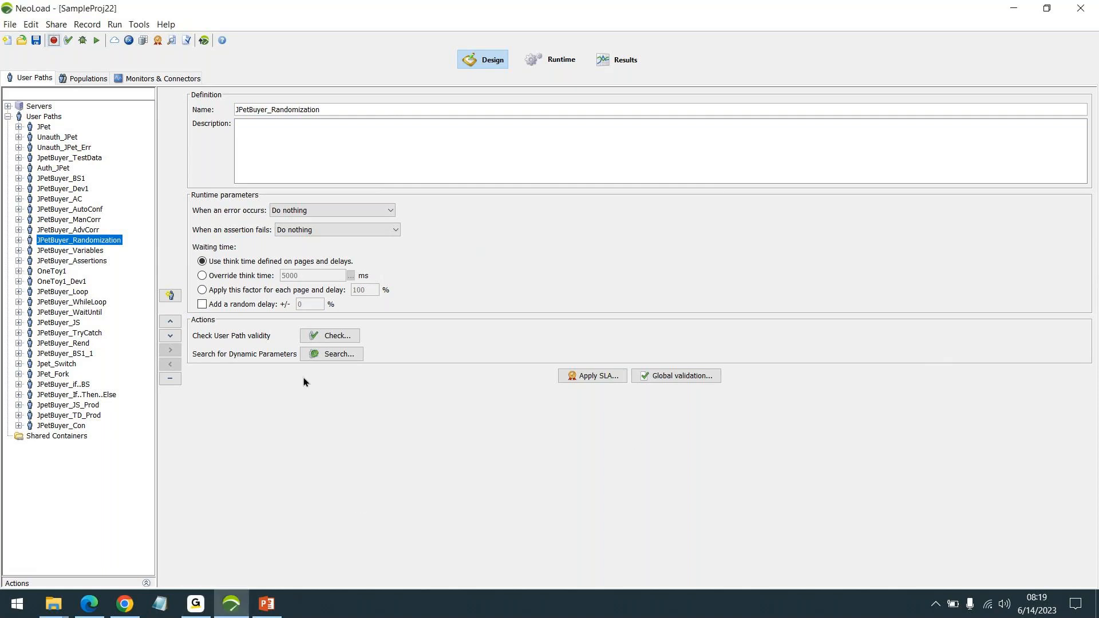
click(11, 24)
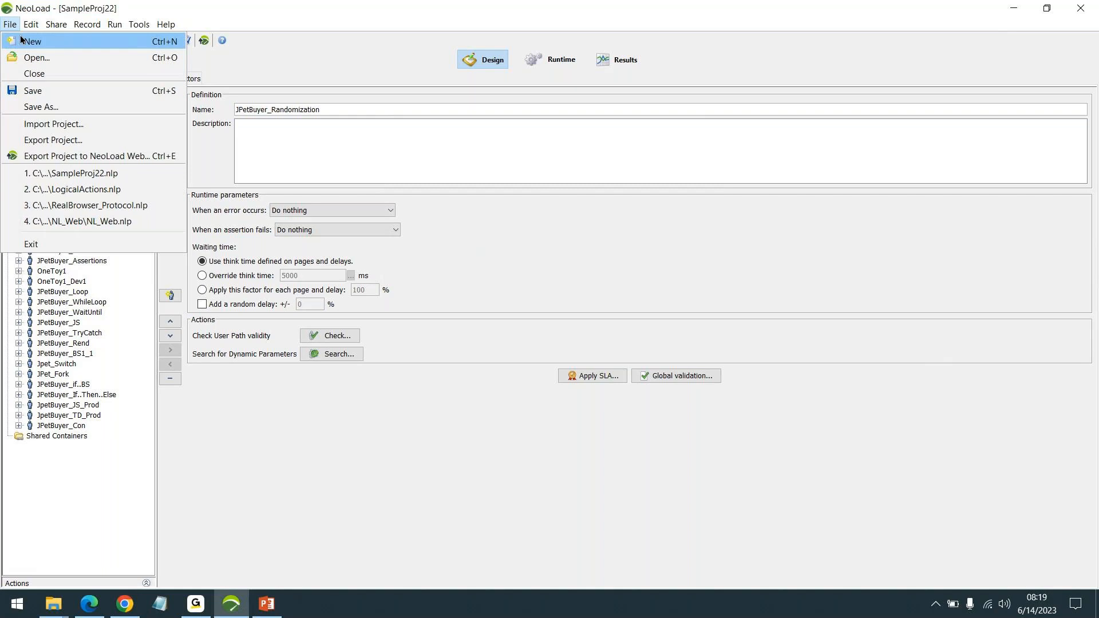
click(21, 40)
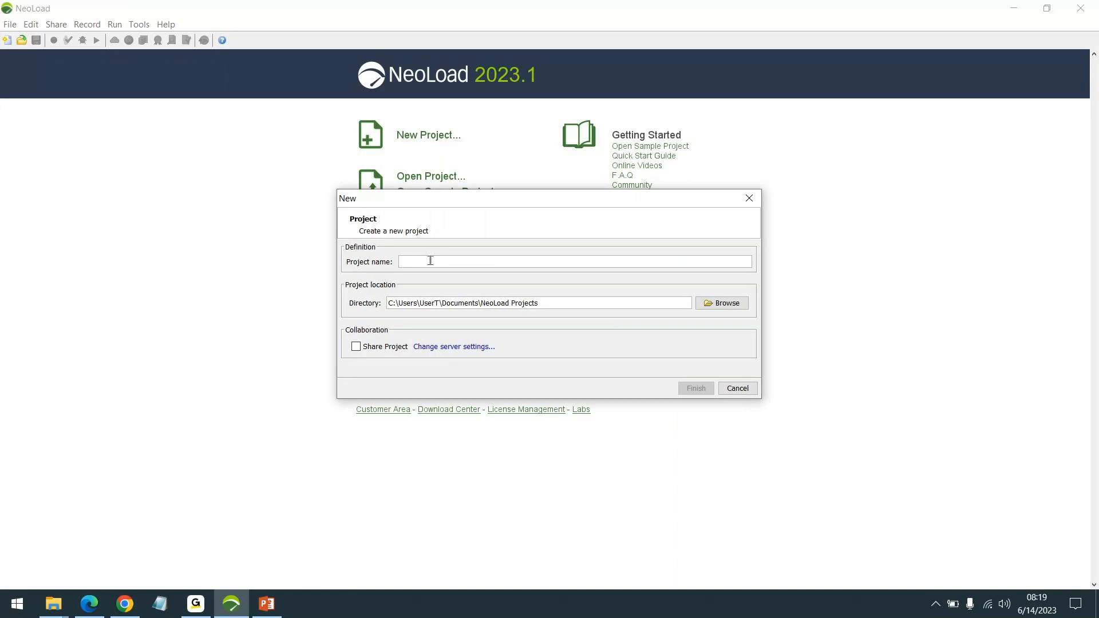
text(NL_June23)
click(696, 388)
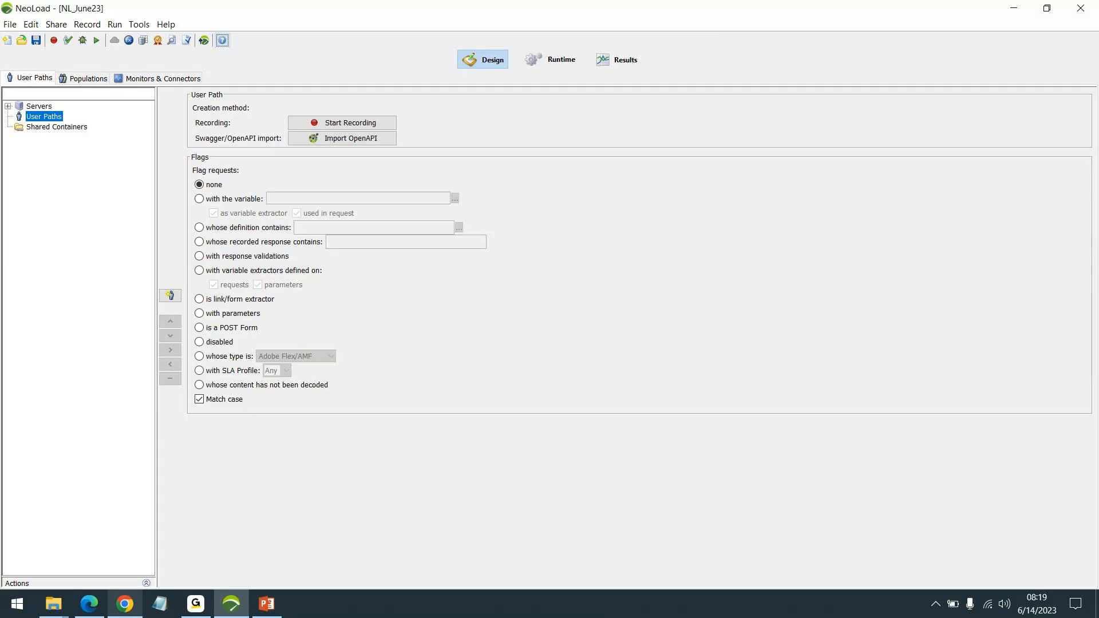
Switch to Chrome and display the JPetStore Demo catalog page
click(125, 604)
click(56, 14)
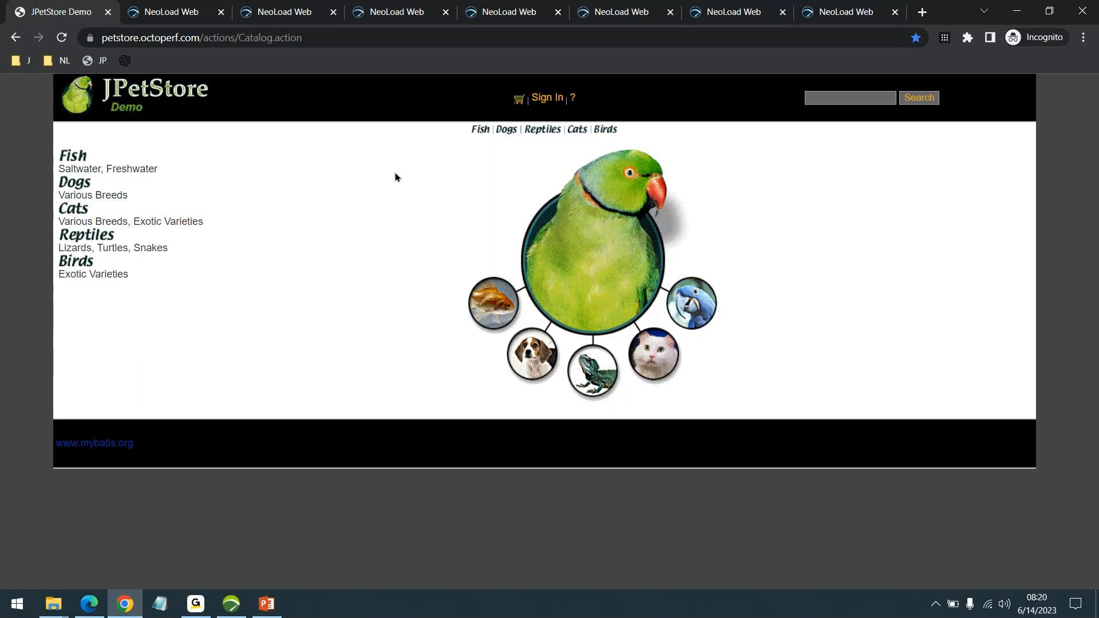
Switch back to NeoLoad, check its version and licence information in the About window, and close the window
click(232, 604)
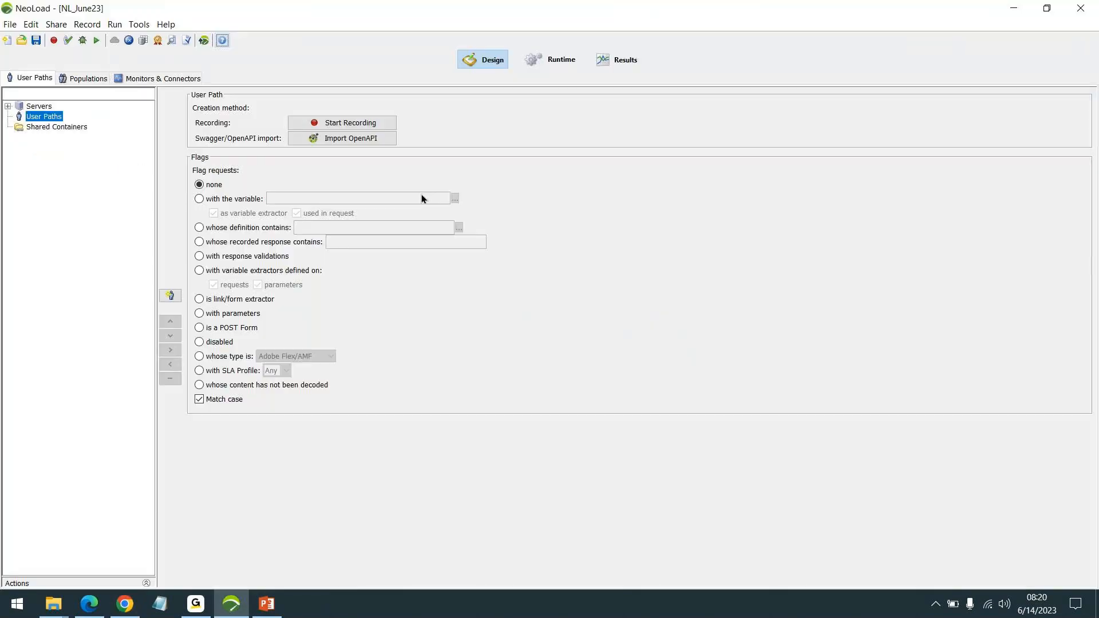
click(166, 24)
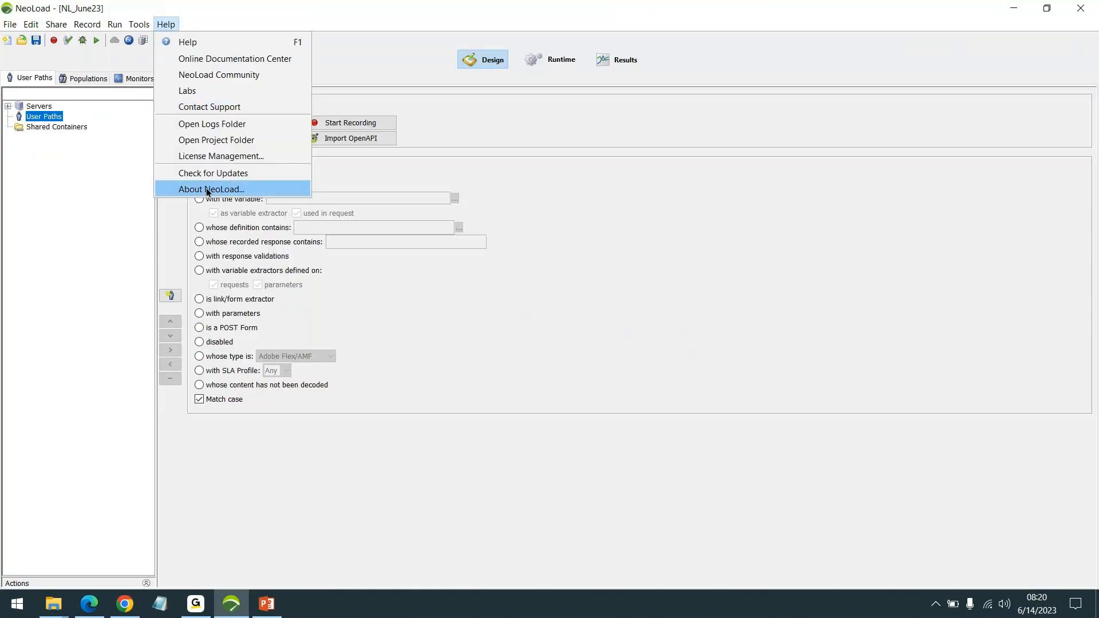
key(Return)
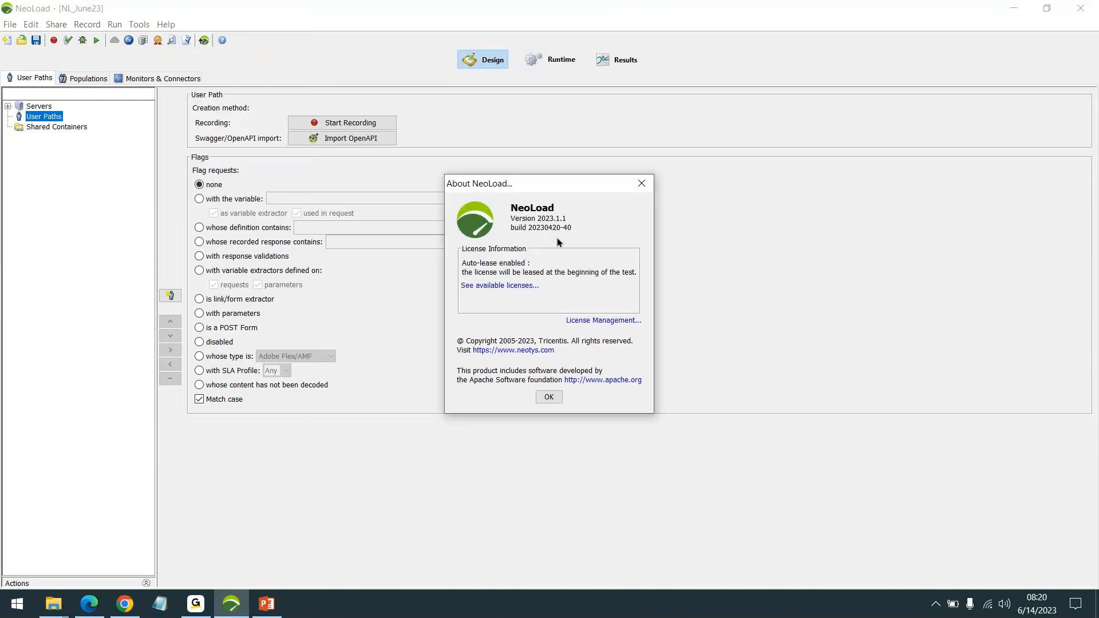
click(641, 183)
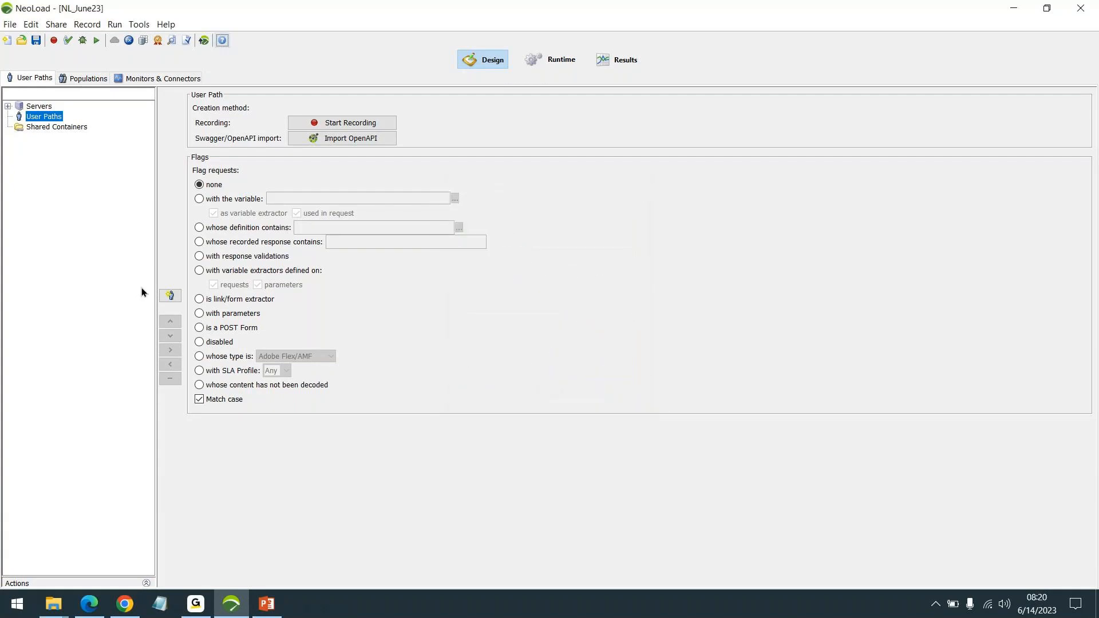
Return to the JPetStore Demo site in Chrome and load its catalog home page from the site logo
key(alt+Tab)
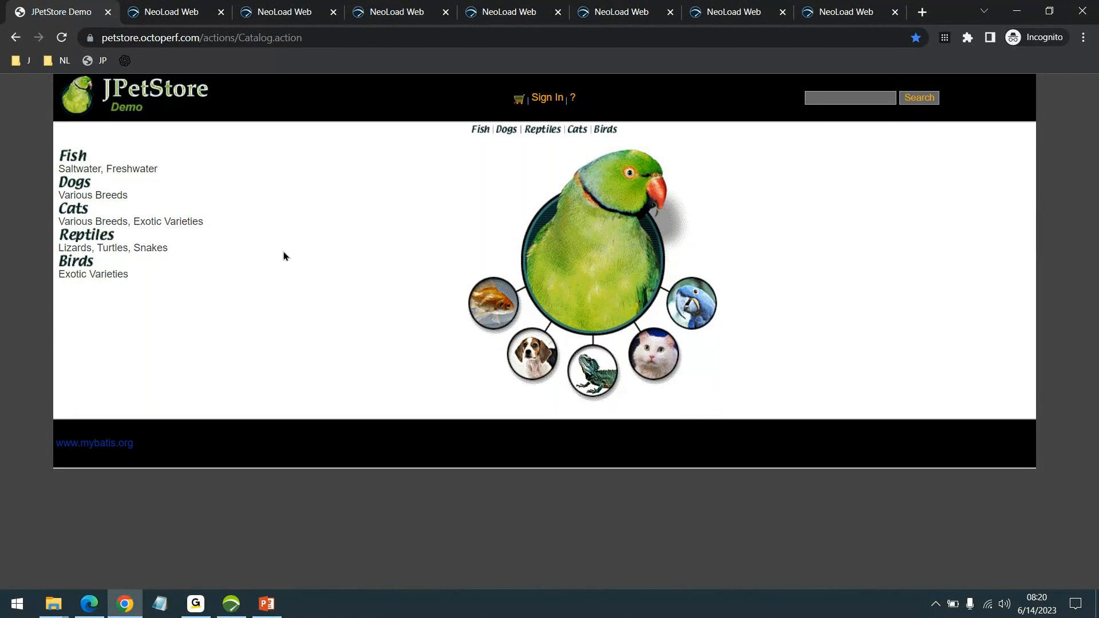
click(165, 95)
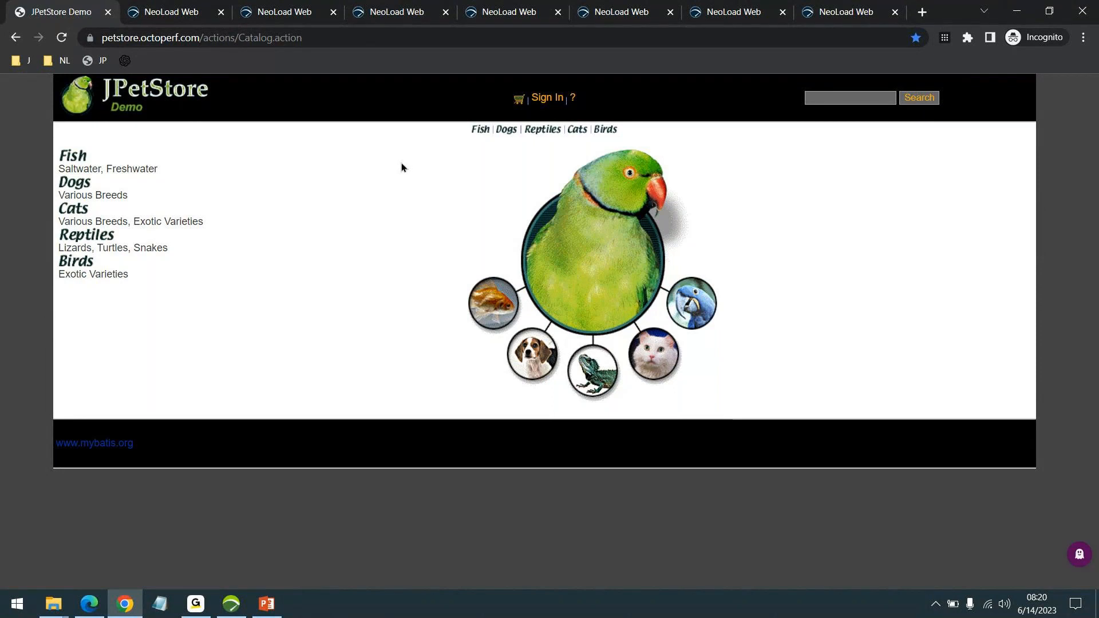
Browse JPetStore from the Fish category through Angelfish to item EST-1, return to the home page, and switch to NeoLoad
click(73, 160)
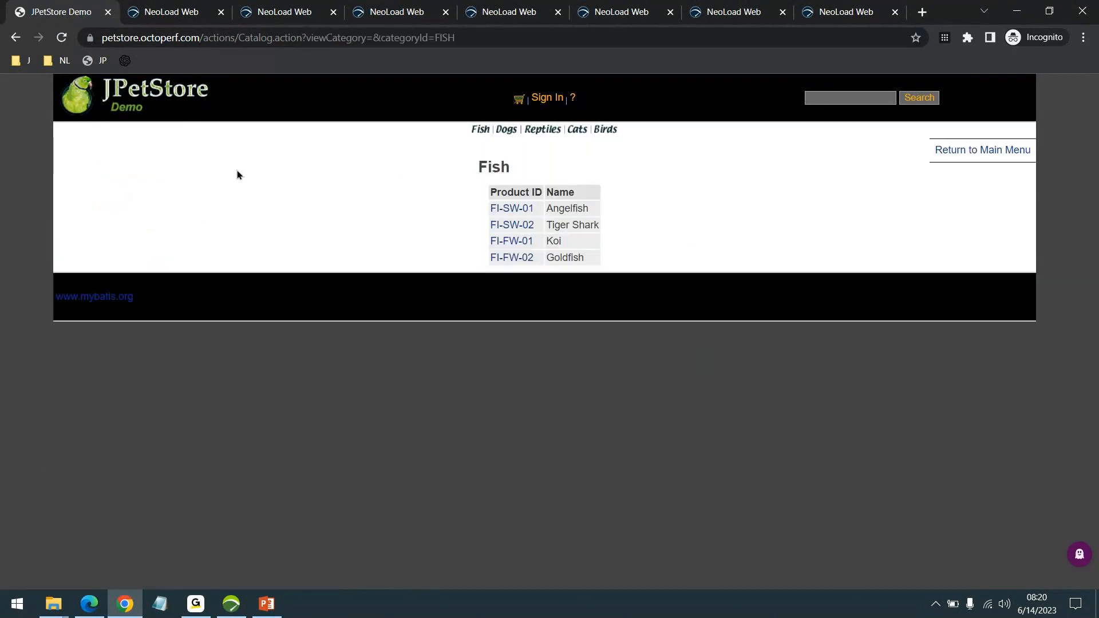
click(504, 210)
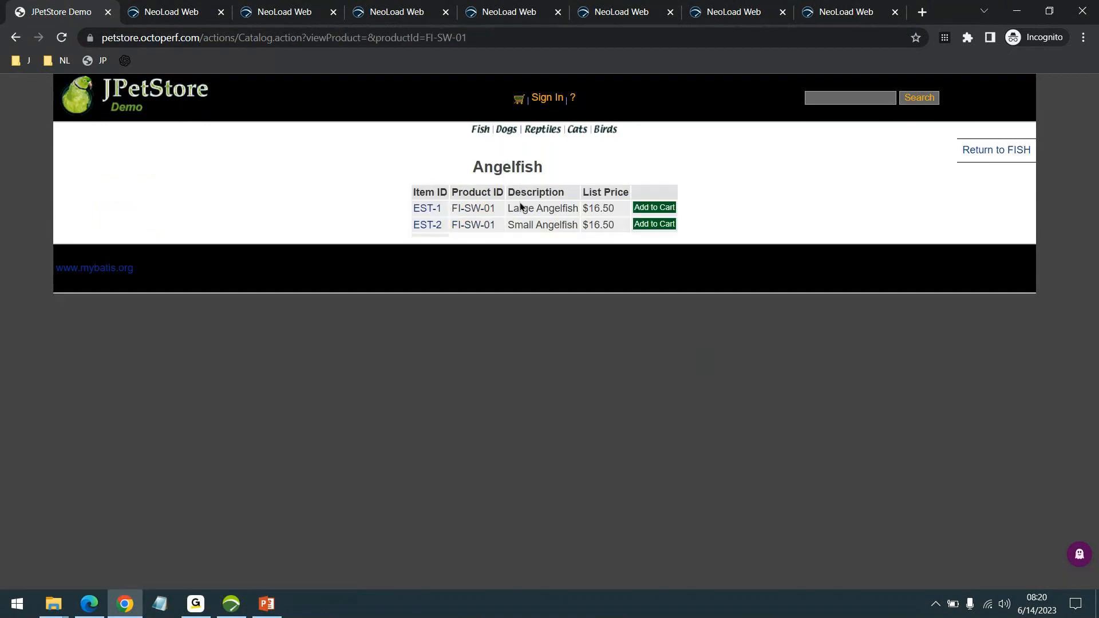
click(431, 212)
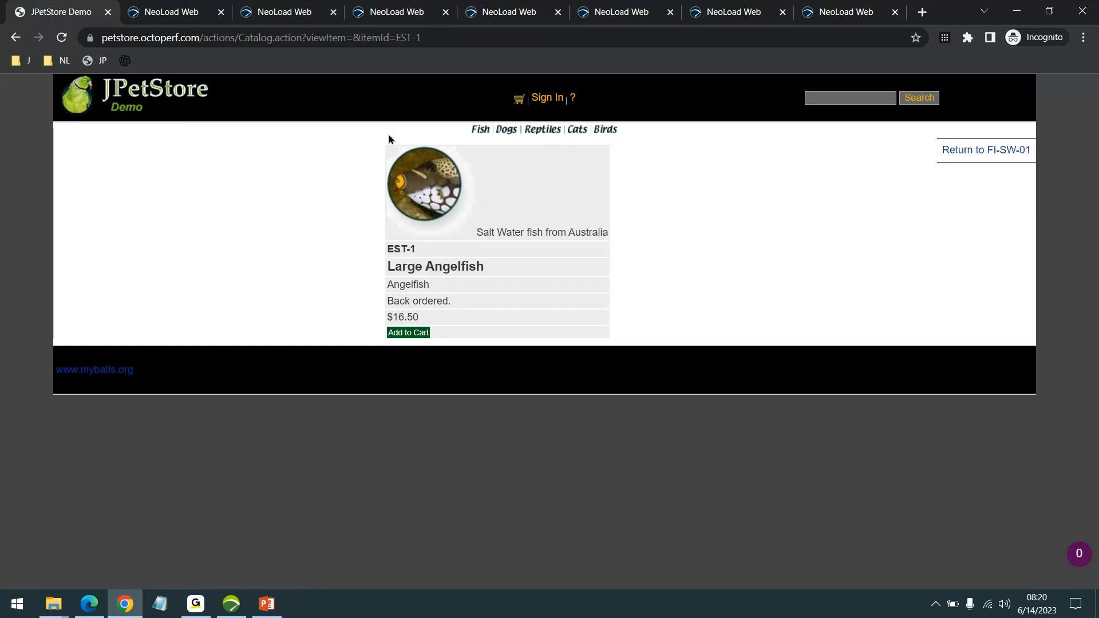
click(147, 103)
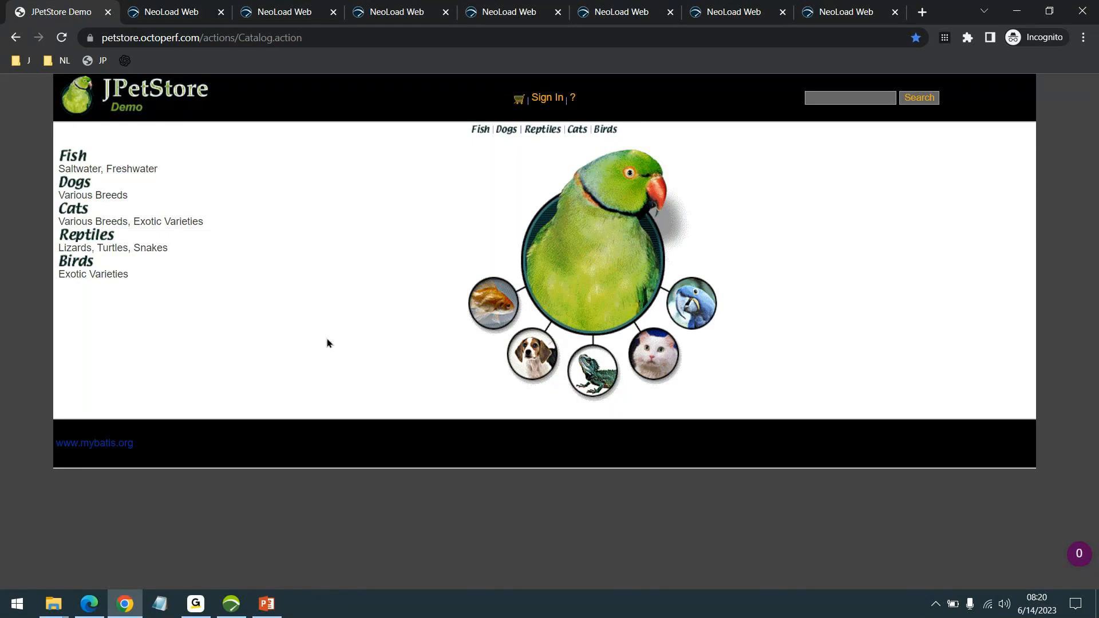
click(231, 604)
click(312, 122)
drag(546, 200, 502, 203)
click(567, 201)
drag(483, 140, 552, 132)
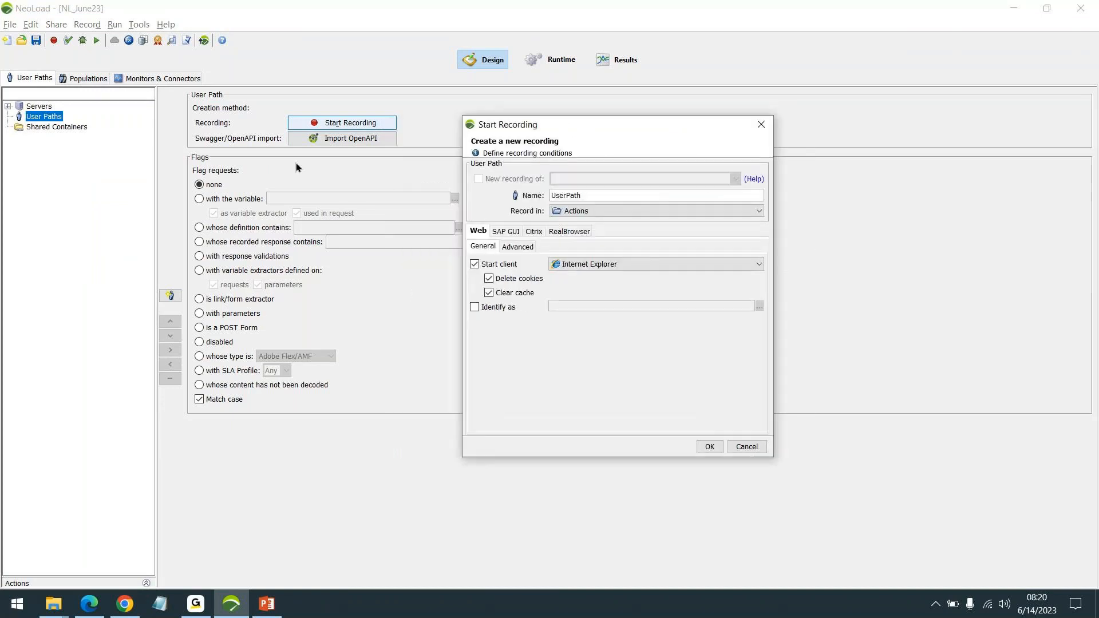
click(743, 448)
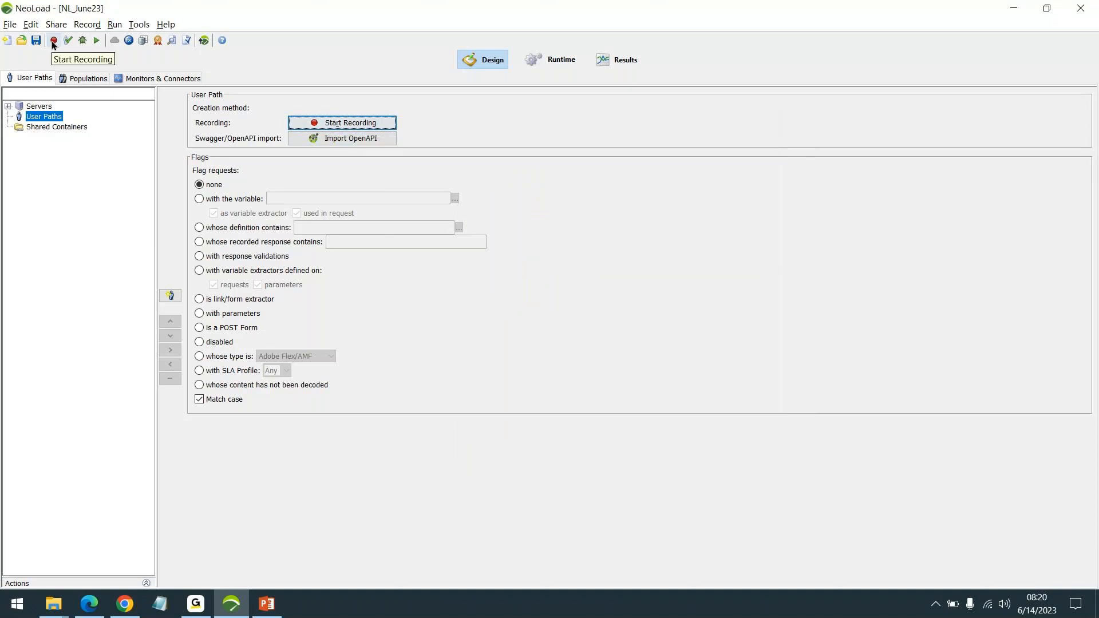
Set up a new recording with the user path name JPet and review its SAP GUI, Citrix, RealBrowser and Web options
click(360, 121)
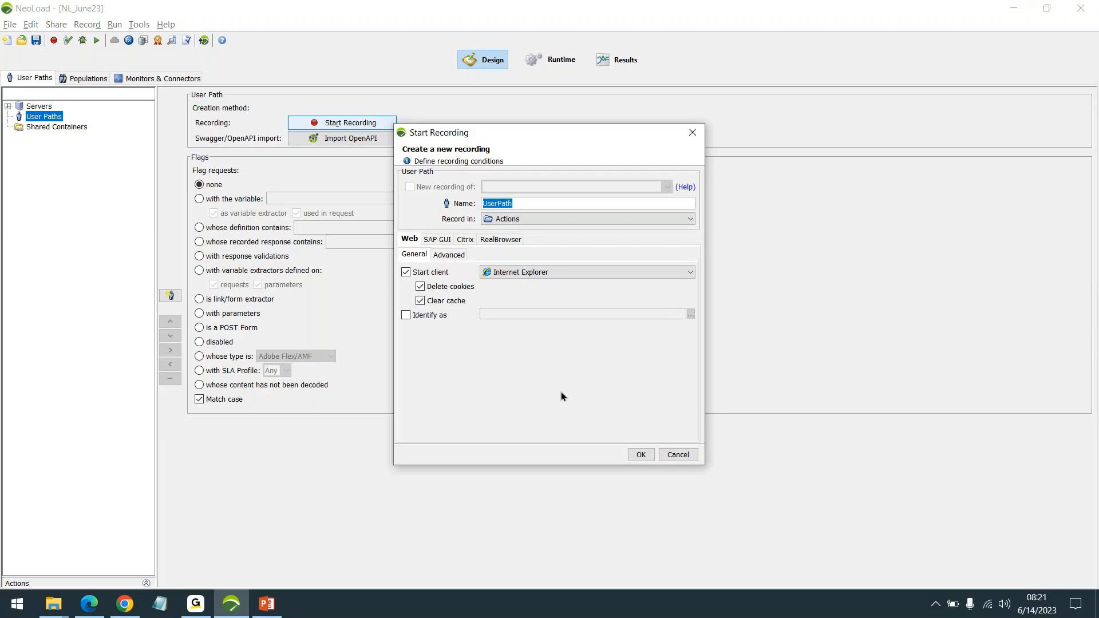
text(JPet)
click(465, 239)
click(435, 240)
click(465, 241)
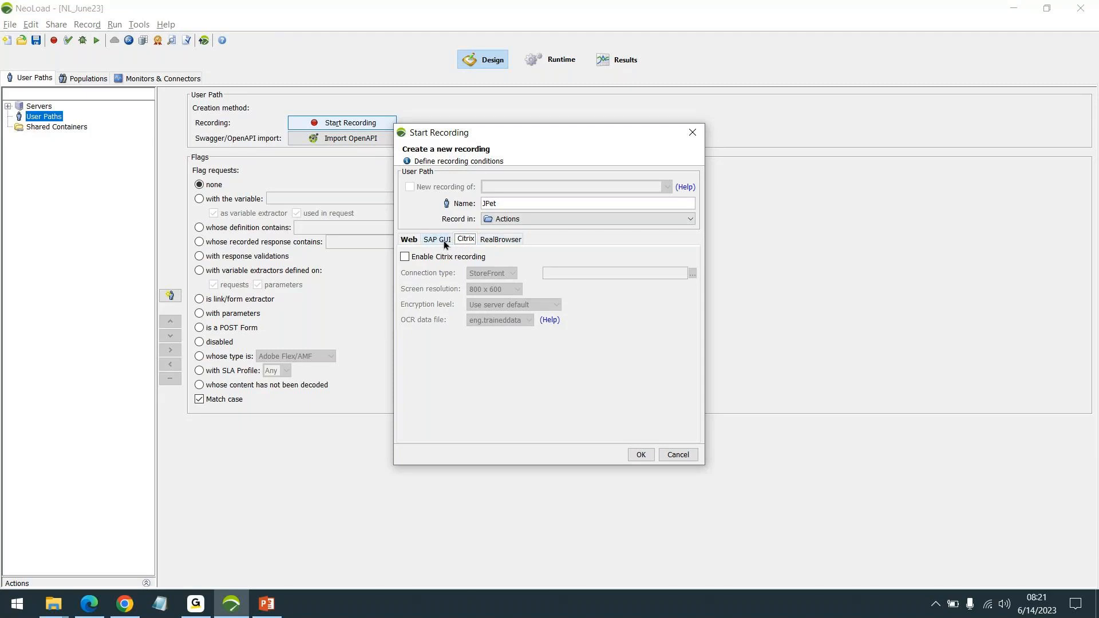
click(490, 243)
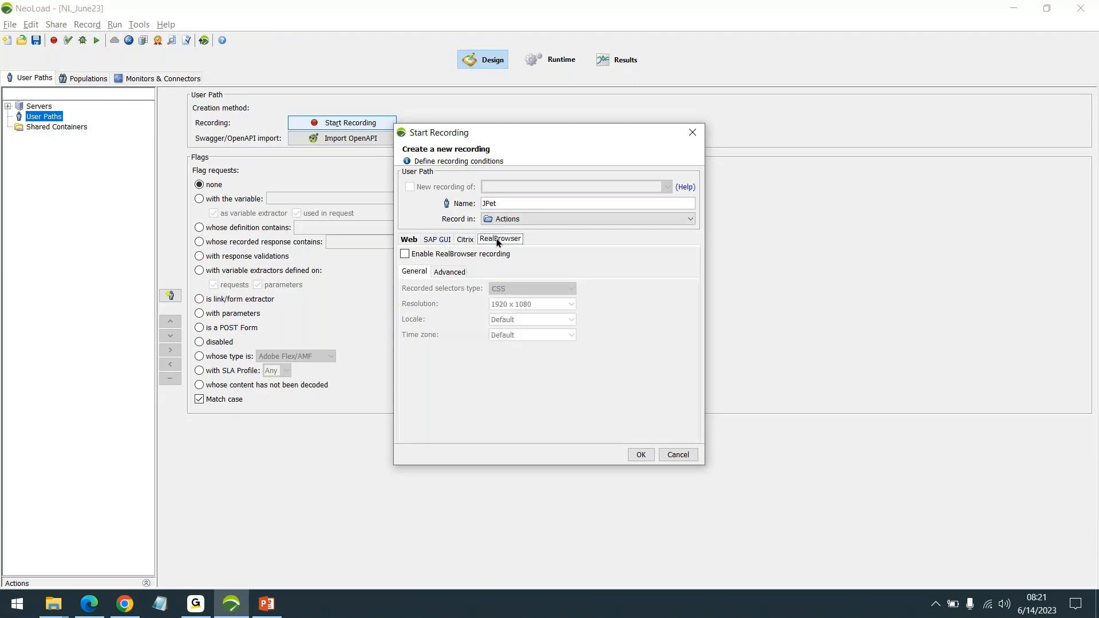
click(409, 241)
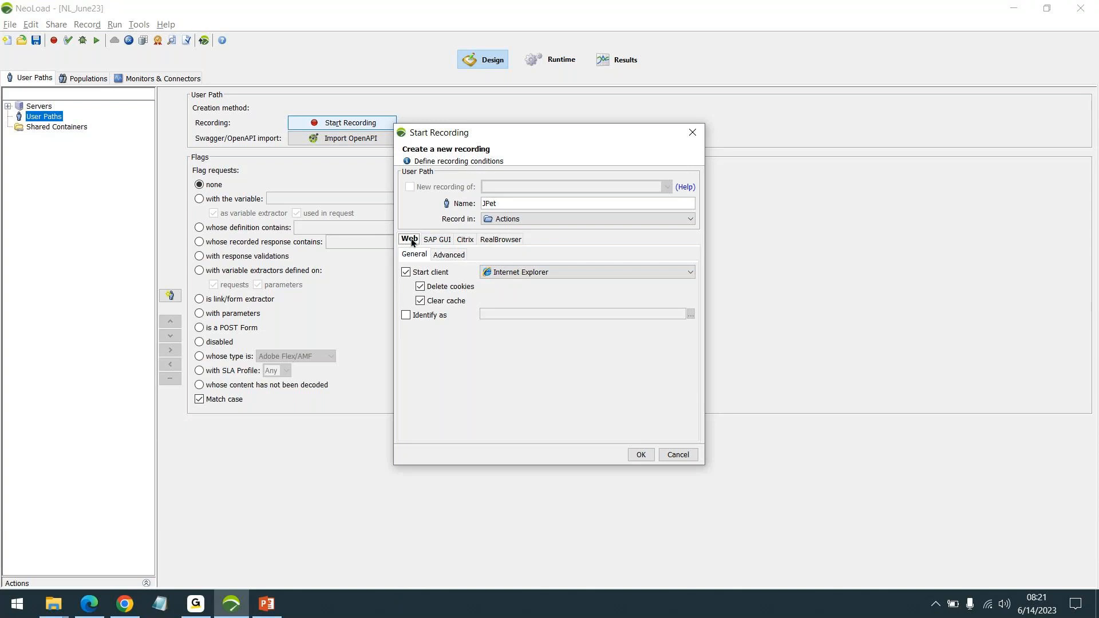
click(505, 242)
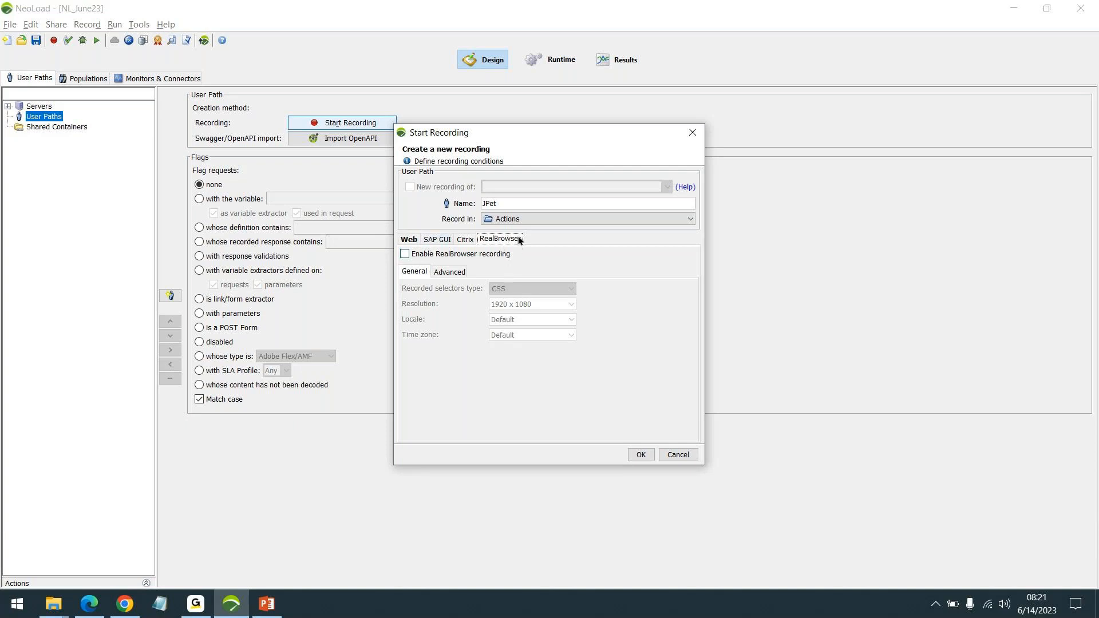
click(410, 241)
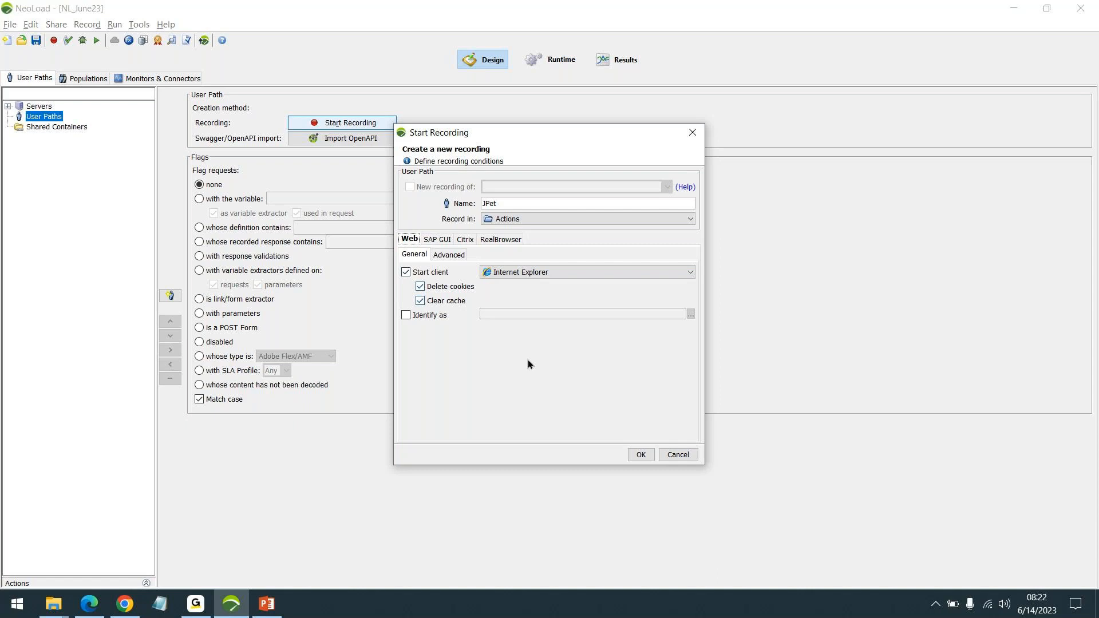
Choose Google Chrome as the recording client, start the JPet recording, and bring up the NeoLoad Recording page in Chrome
click(661, 274)
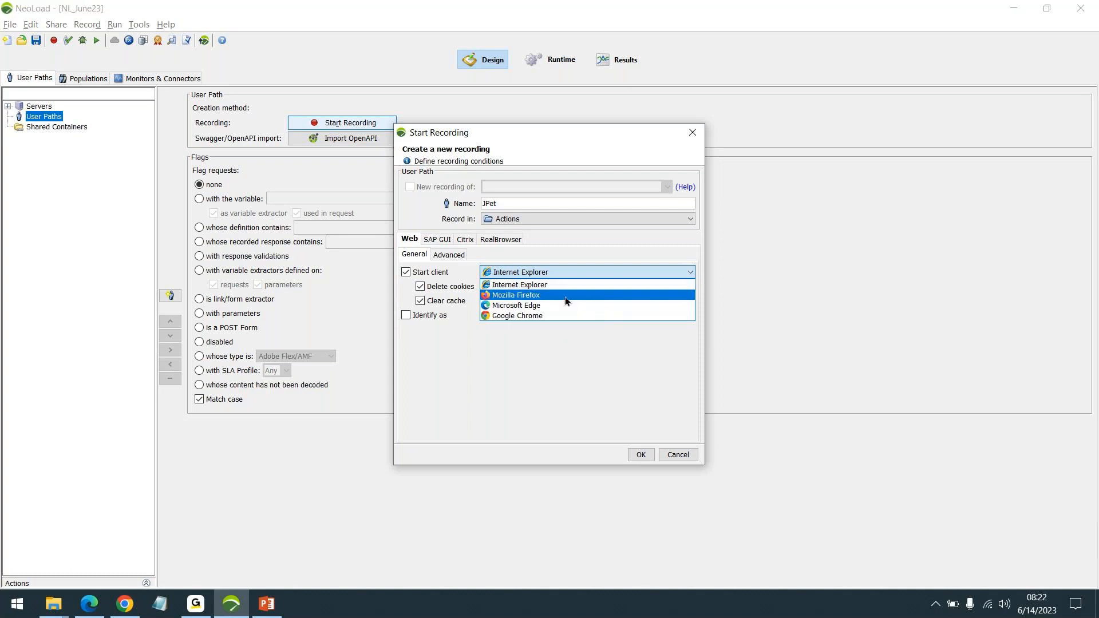
click(546, 319)
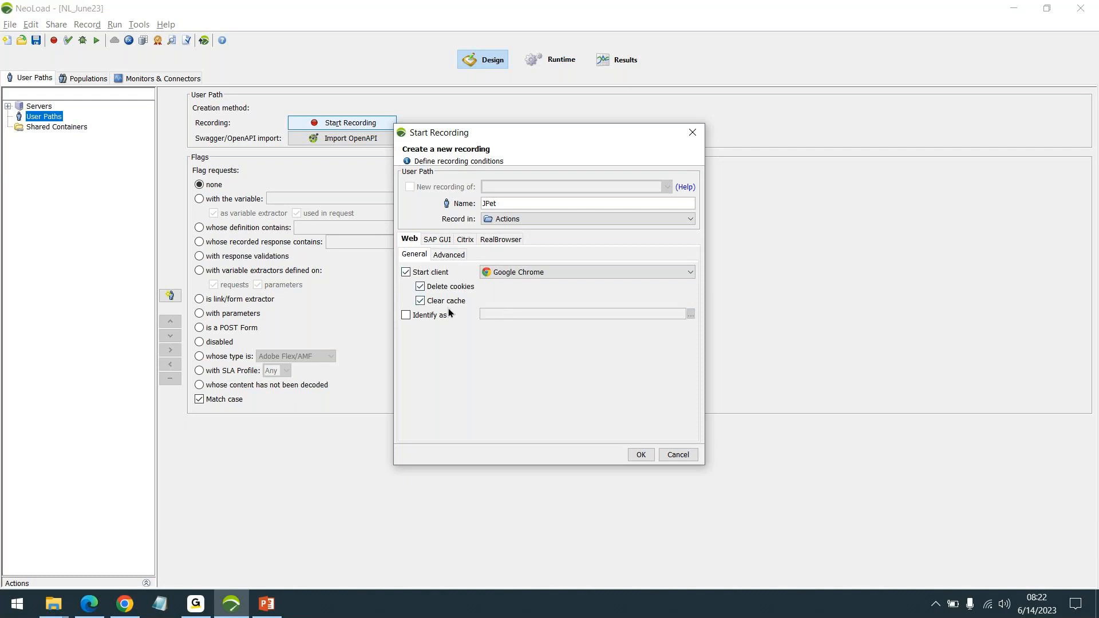
click(638, 457)
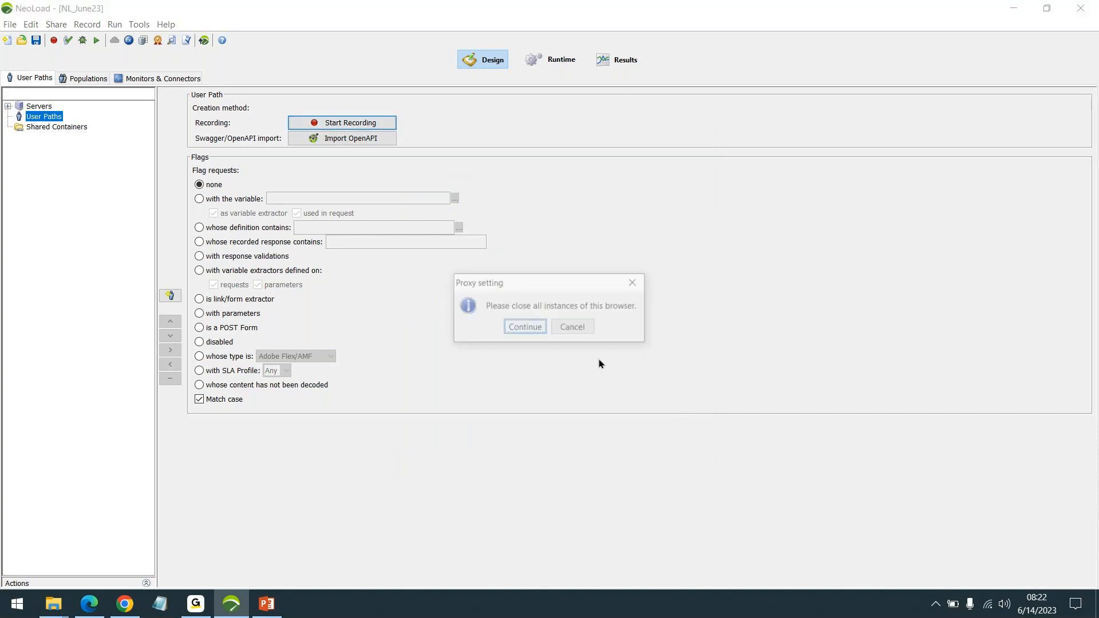
click(525, 328)
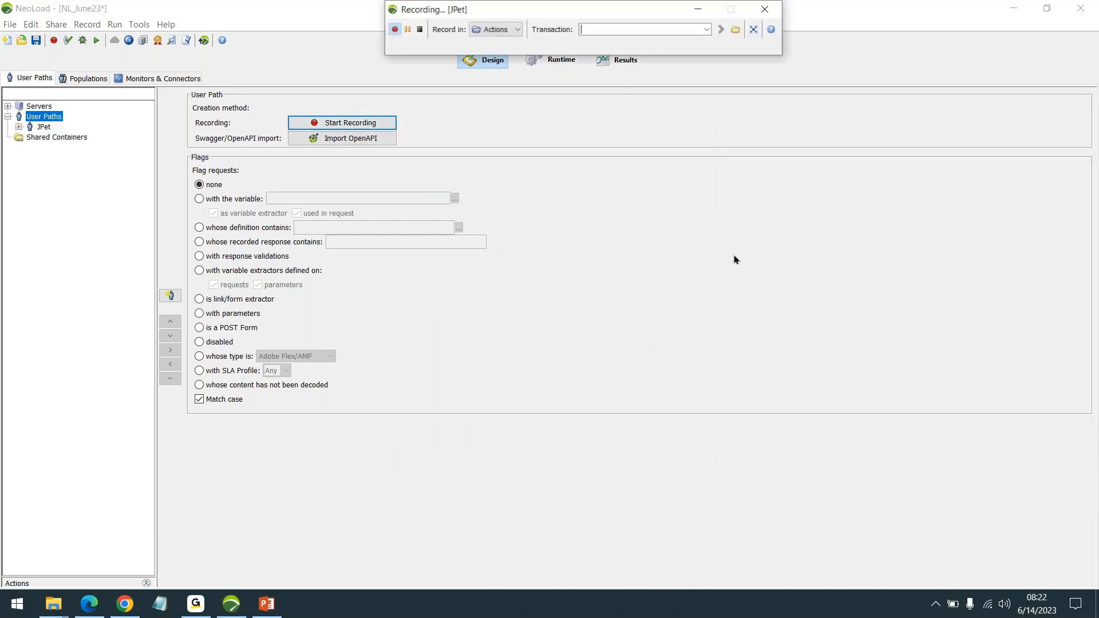
drag(591, 13, 754, 212)
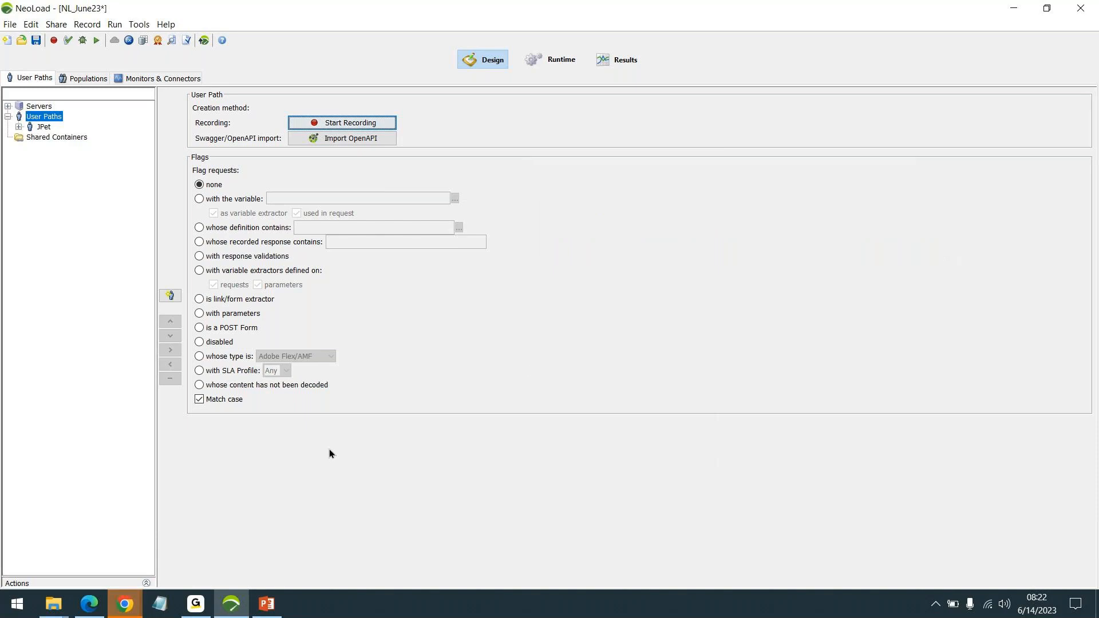
click(181, 569)
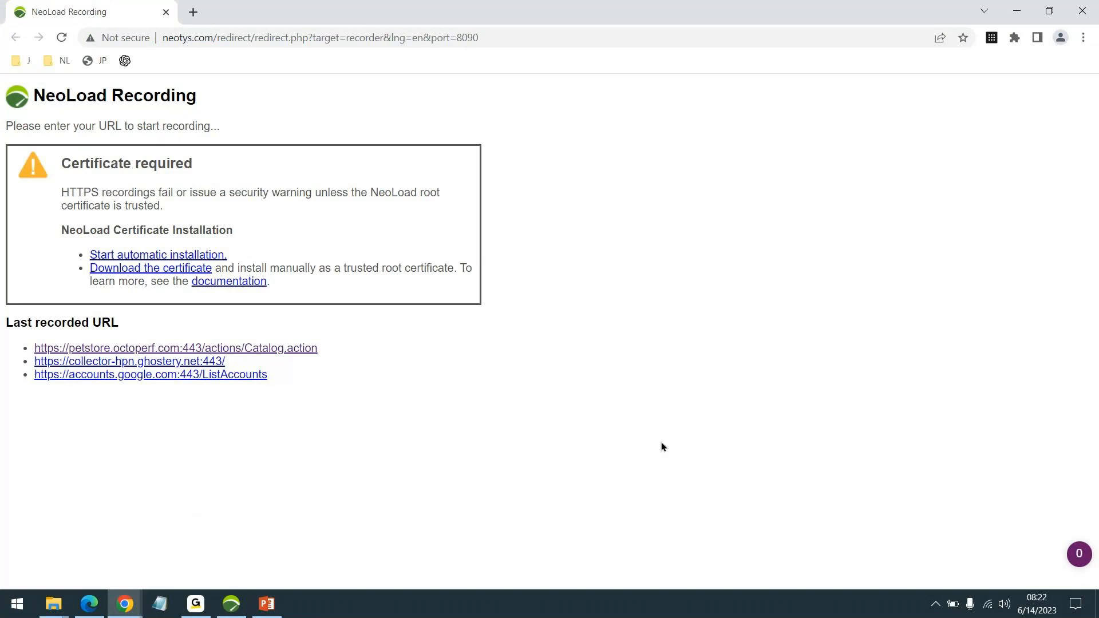
Clear Chrome's browsing data for the last 4 weeks and dismiss the Memory Saver suggestion
key(ctrl+shift+Delete)
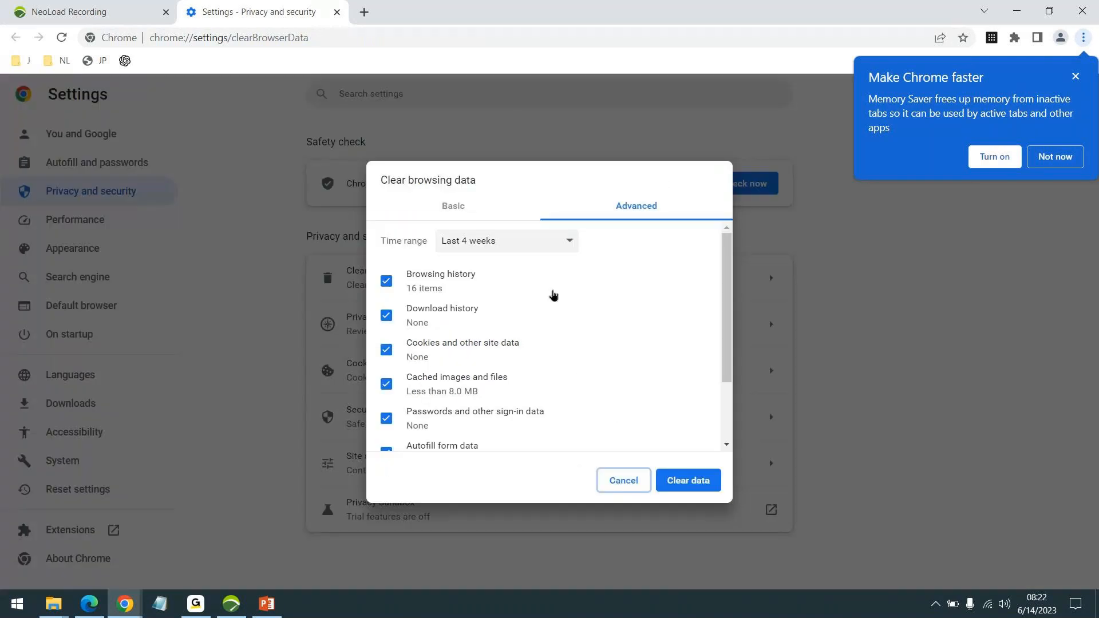
click(688, 480)
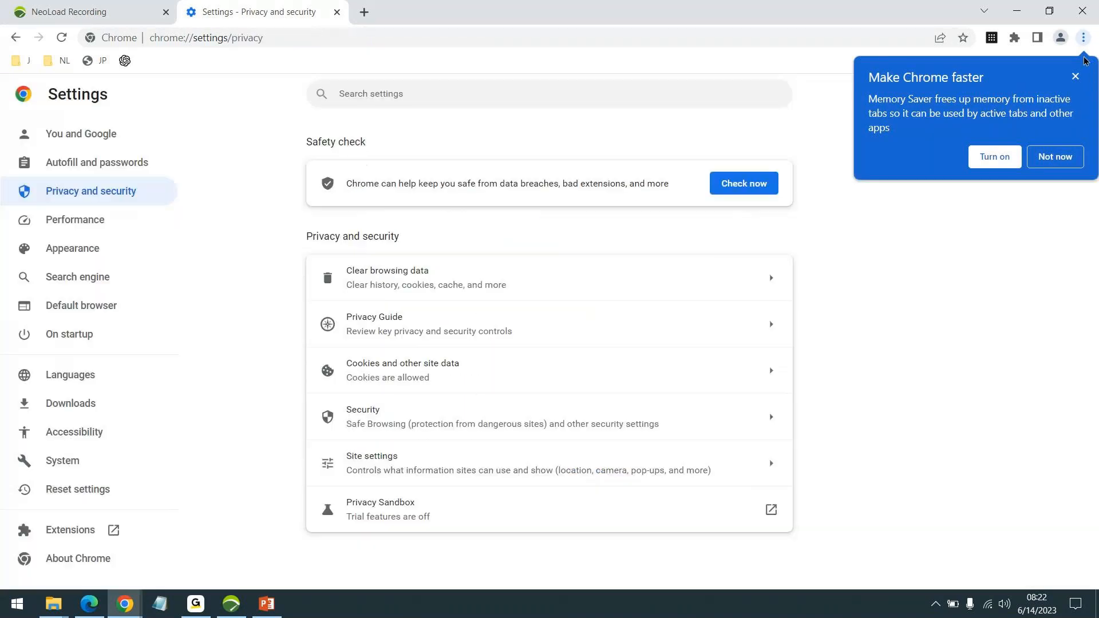
click(1075, 77)
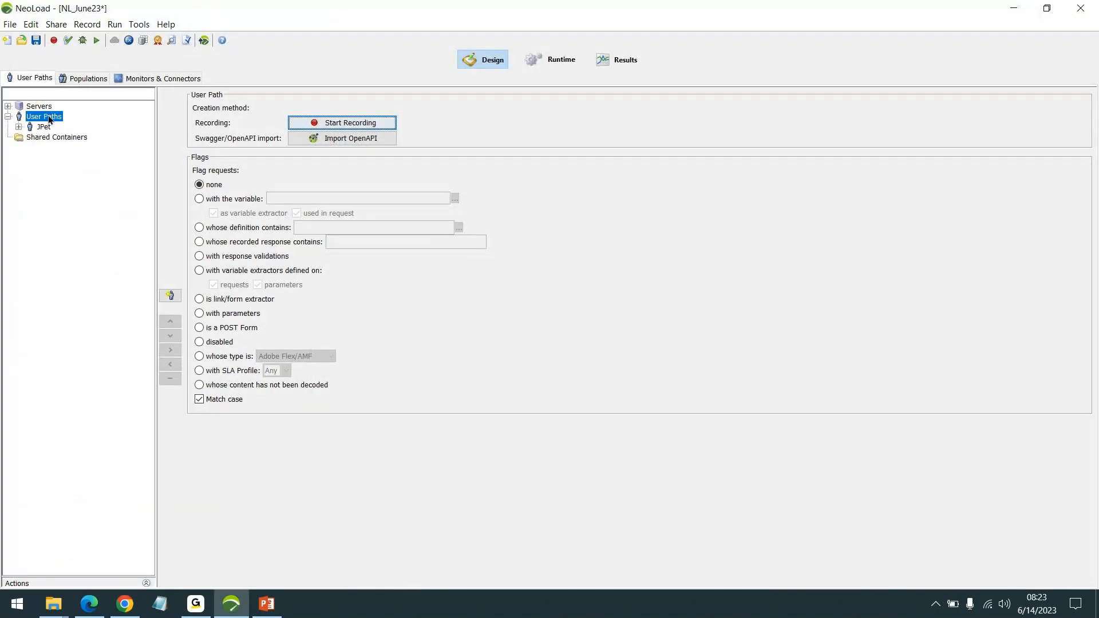
Delete the JPet user path from the NeoLoad project and save the project
click(44, 126)
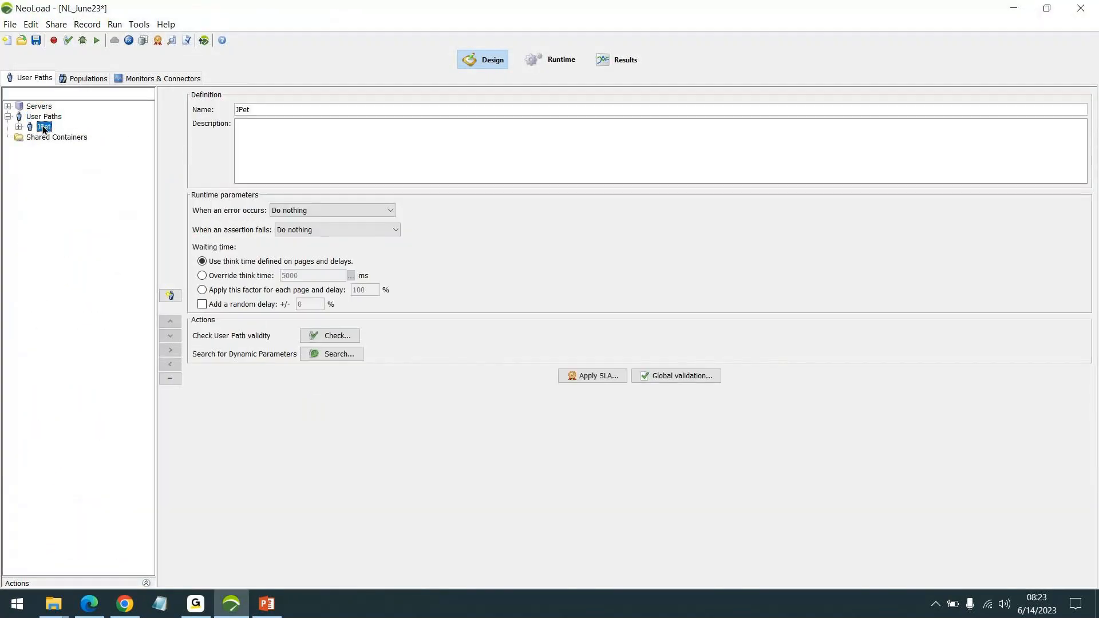
right_click(43, 126)
click(74, 282)
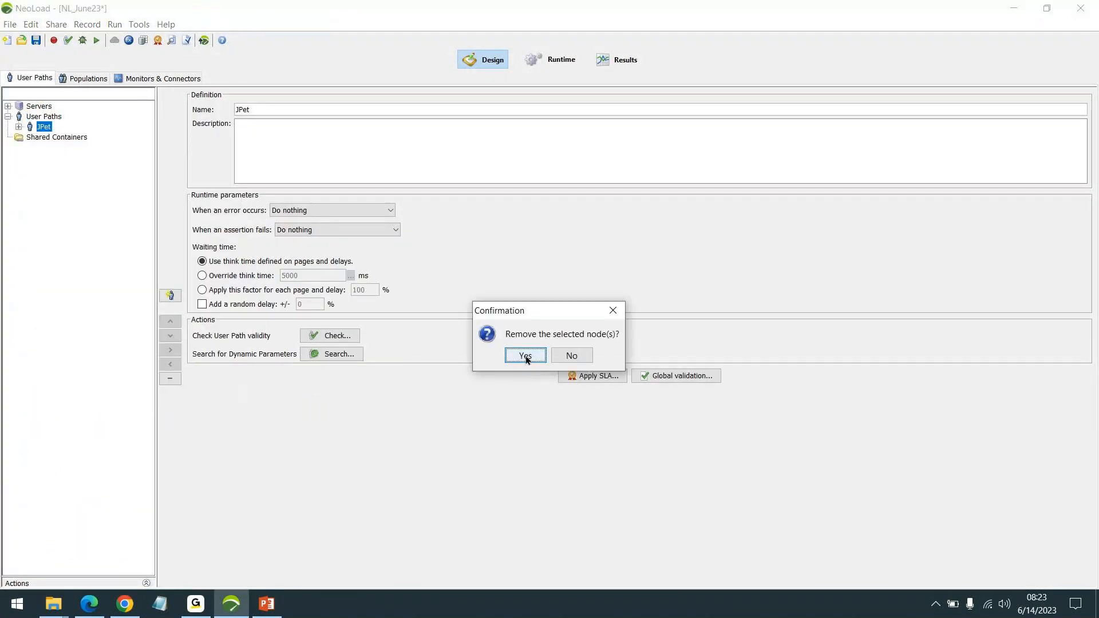
click(525, 356)
click(40, 45)
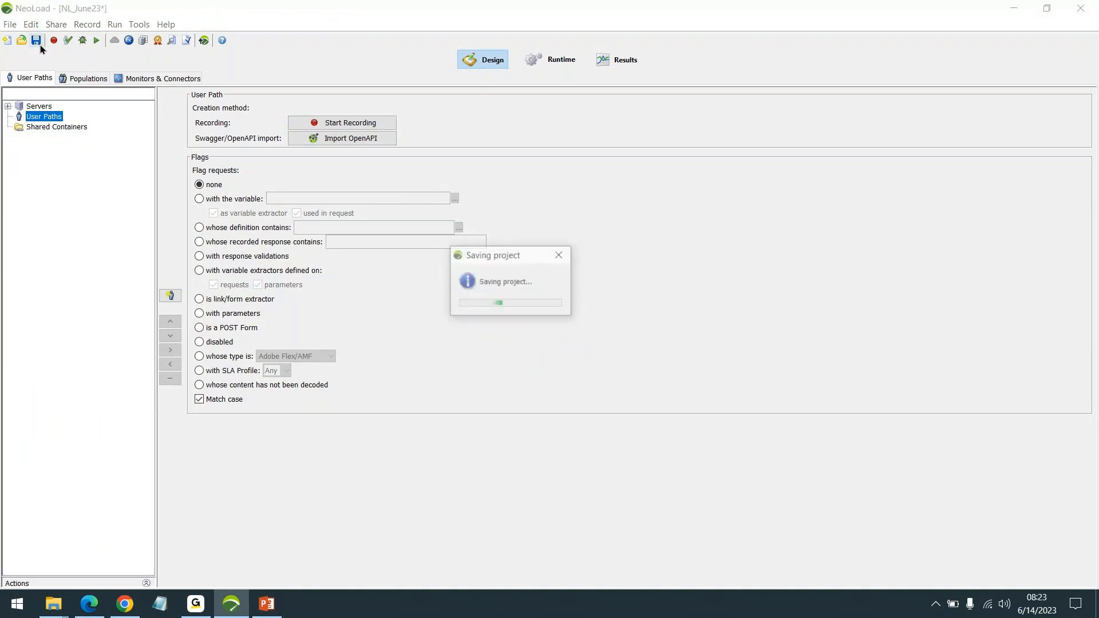
Start a new recording of a user path named JPet with Google Chrome as the client
click(312, 125)
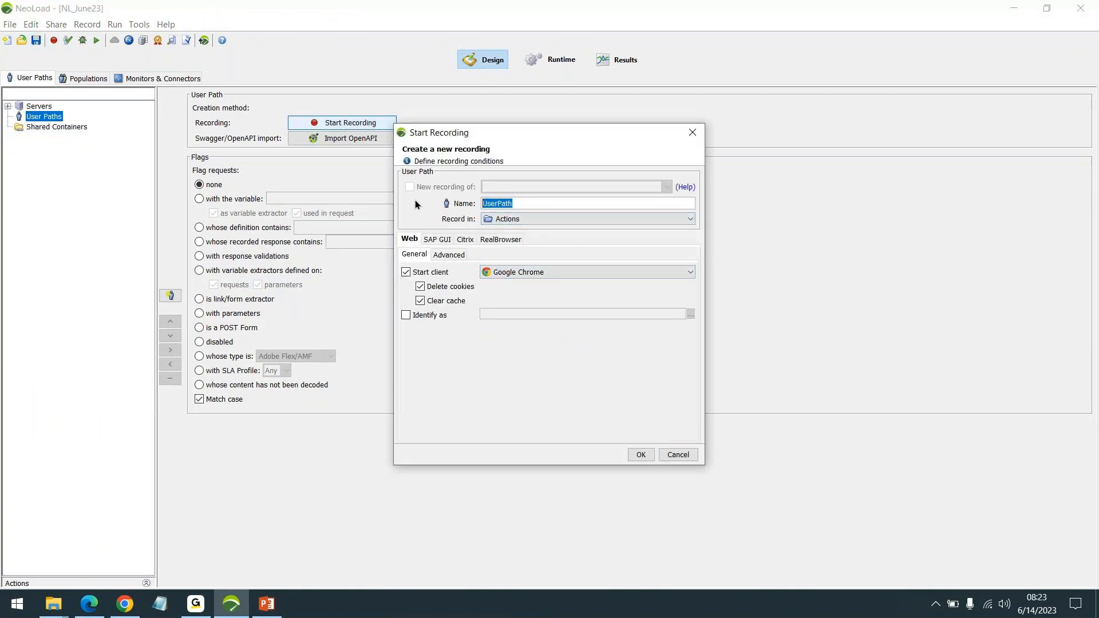
text(JPet)
click(641, 454)
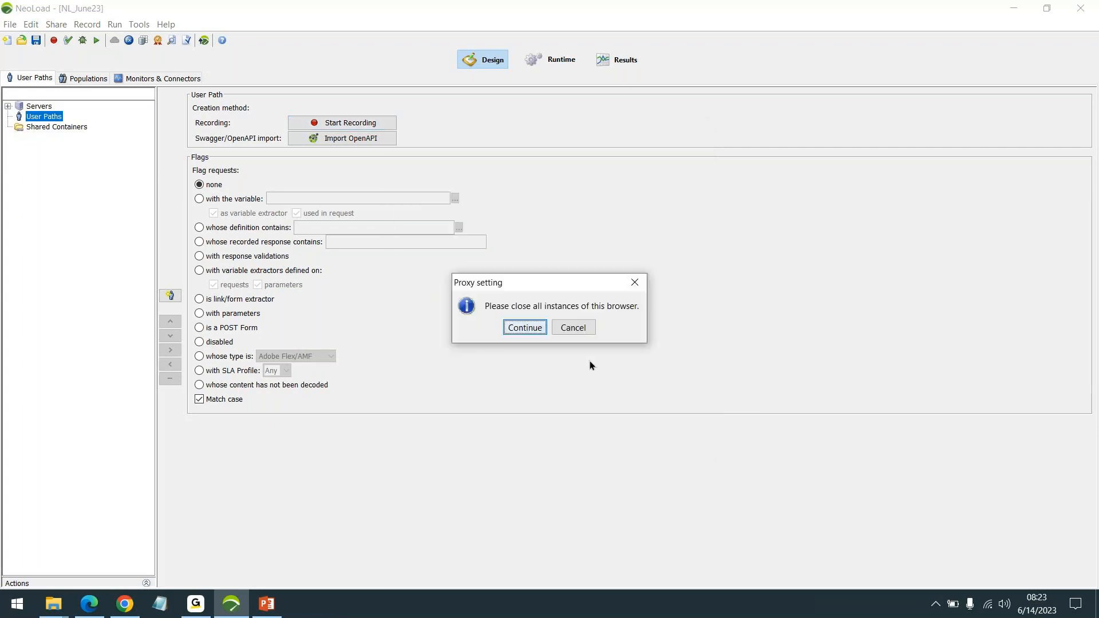
click(512, 329)
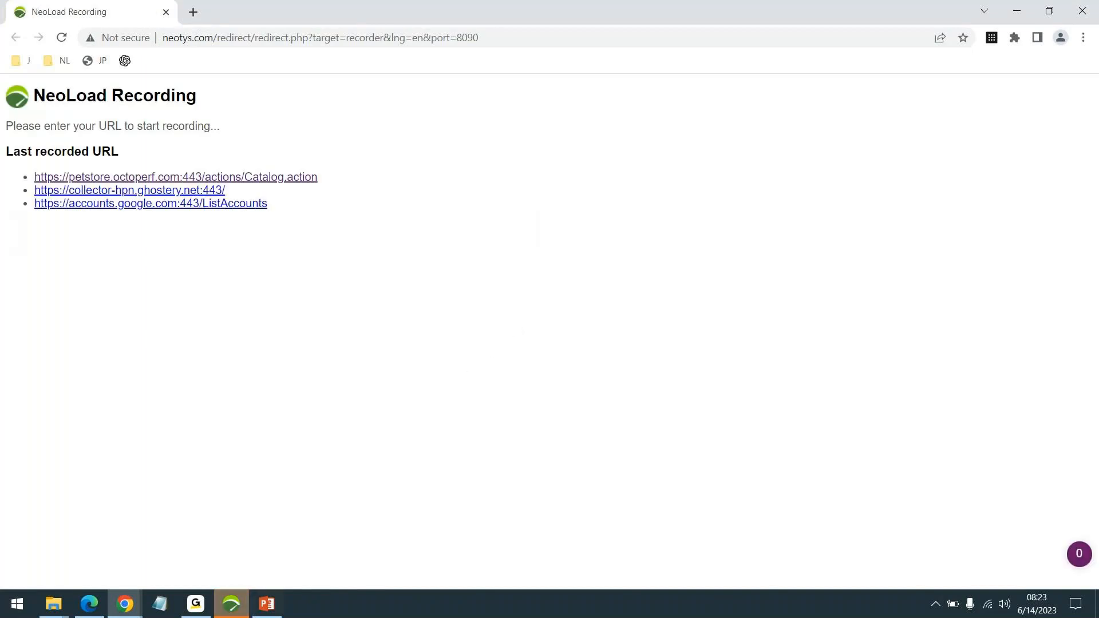
Switch back to NeoLoad and close both open Chrome windows, JPetStore Demo and NeoLoad Recording
click(246, 608)
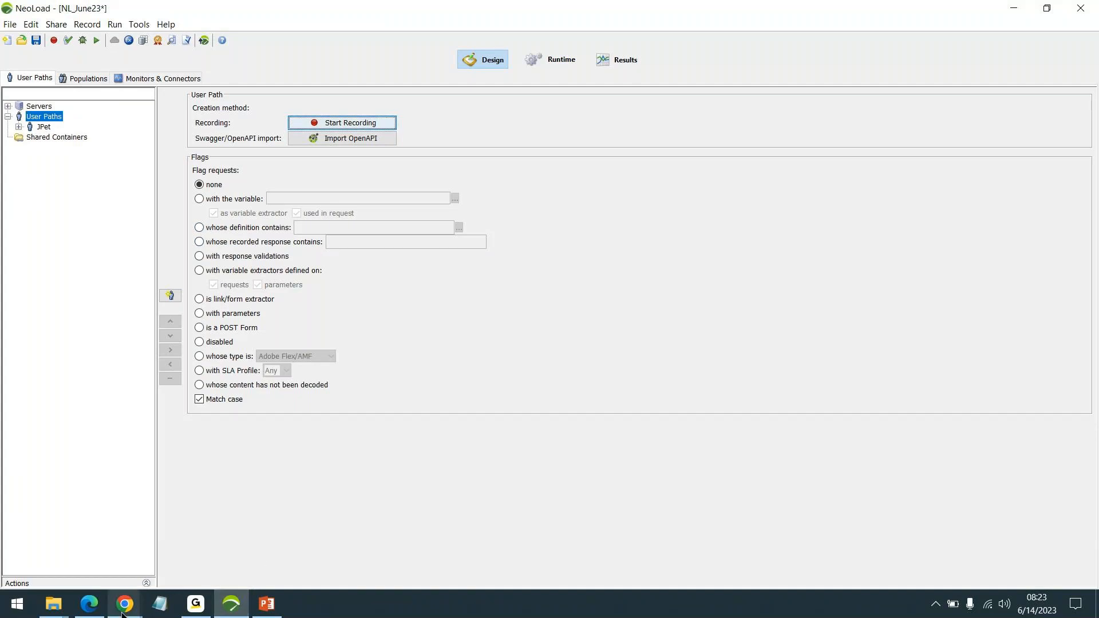
mouse_move(122, 612)
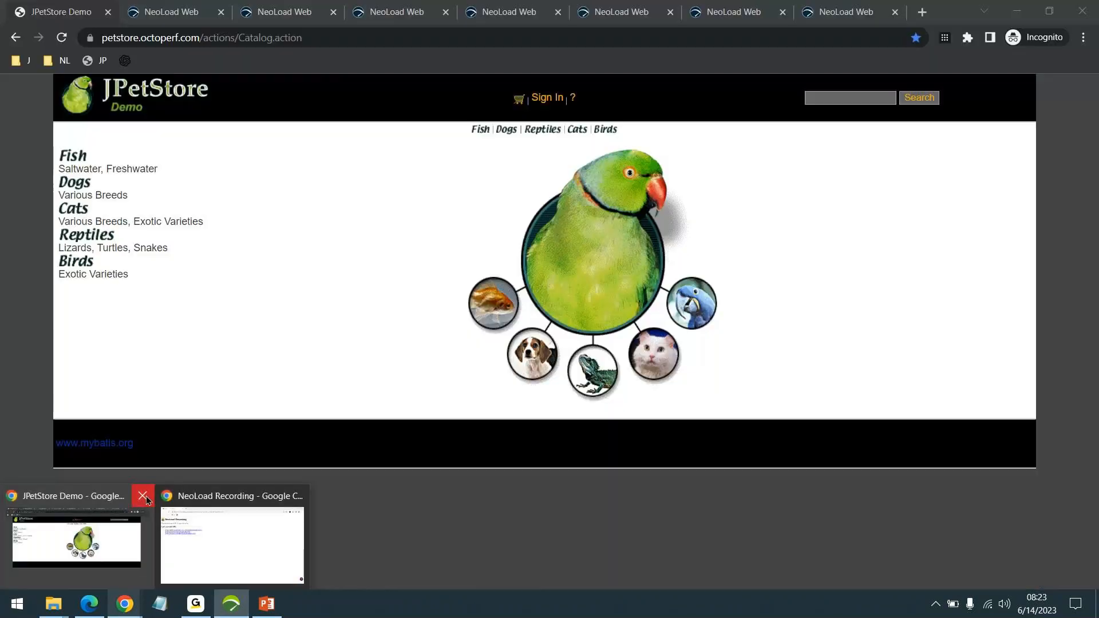
click(142, 496)
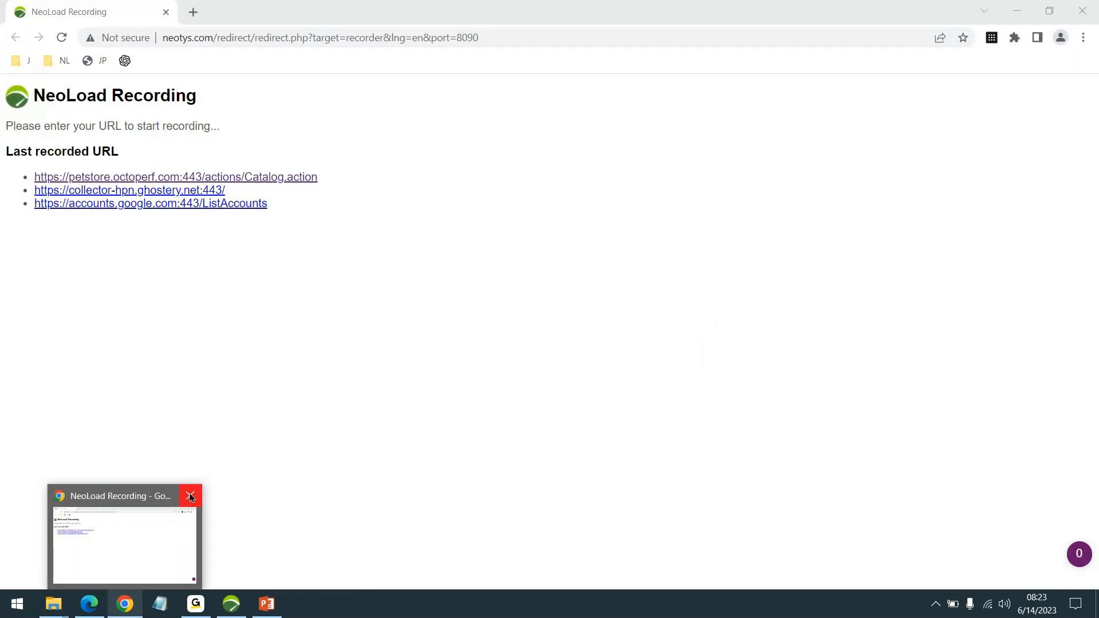
click(190, 496)
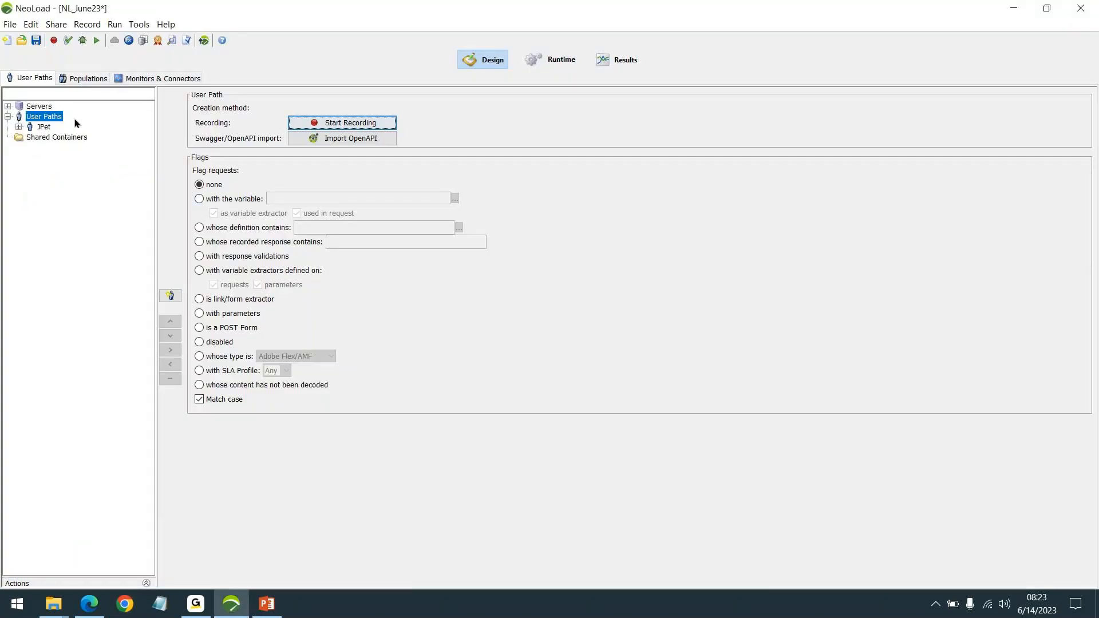
Start another recording with the default name UserPath in Google Chrome and reposition the floating recording toolbar
click(378, 126)
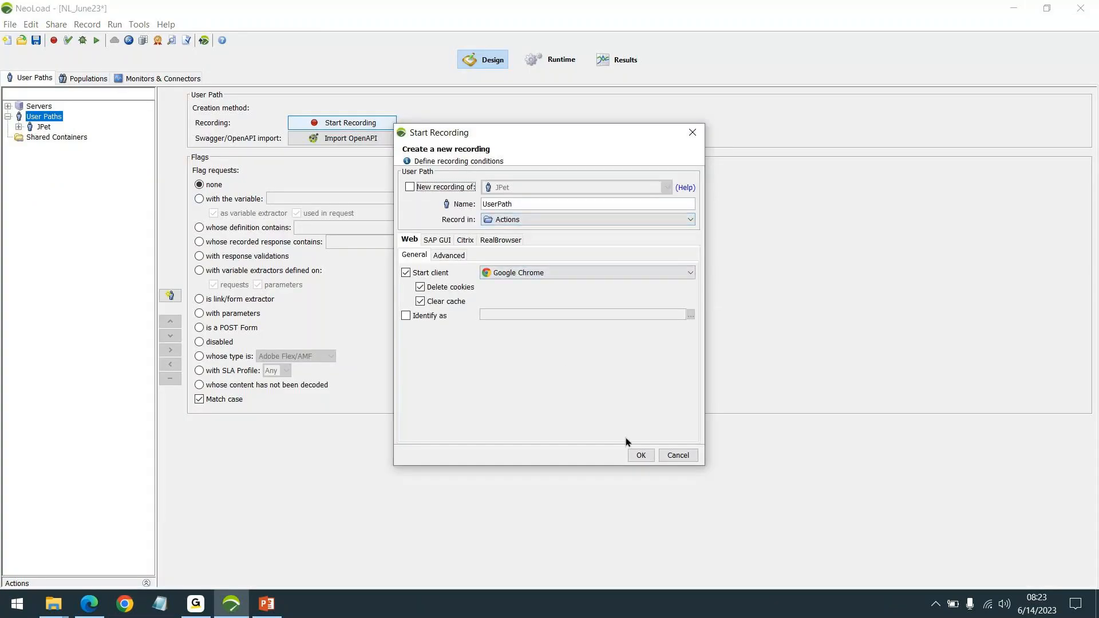
click(635, 458)
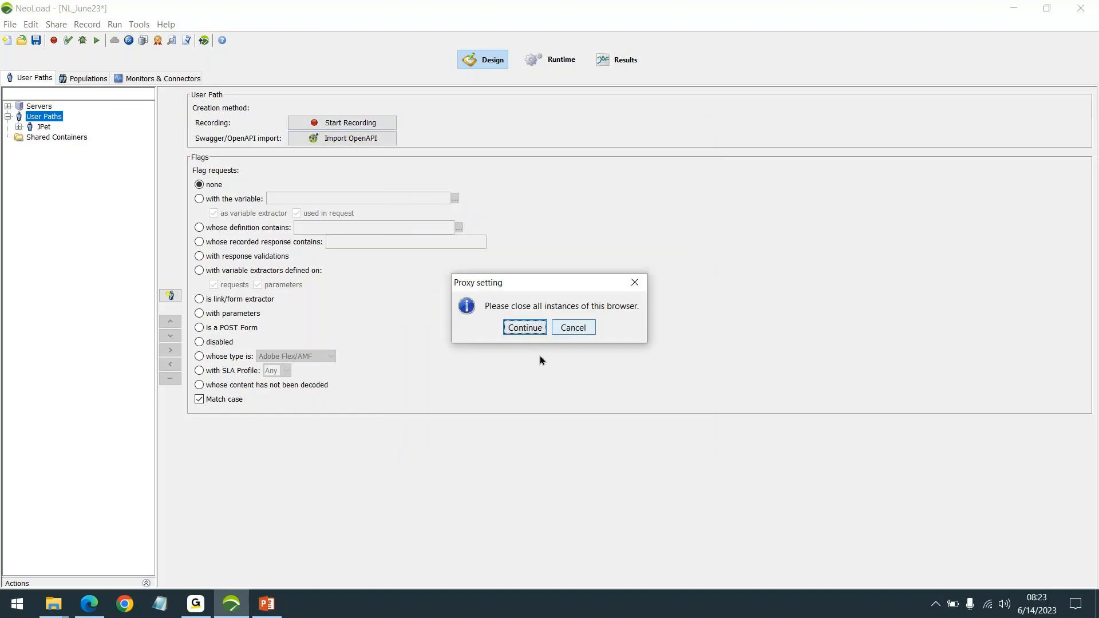
click(515, 328)
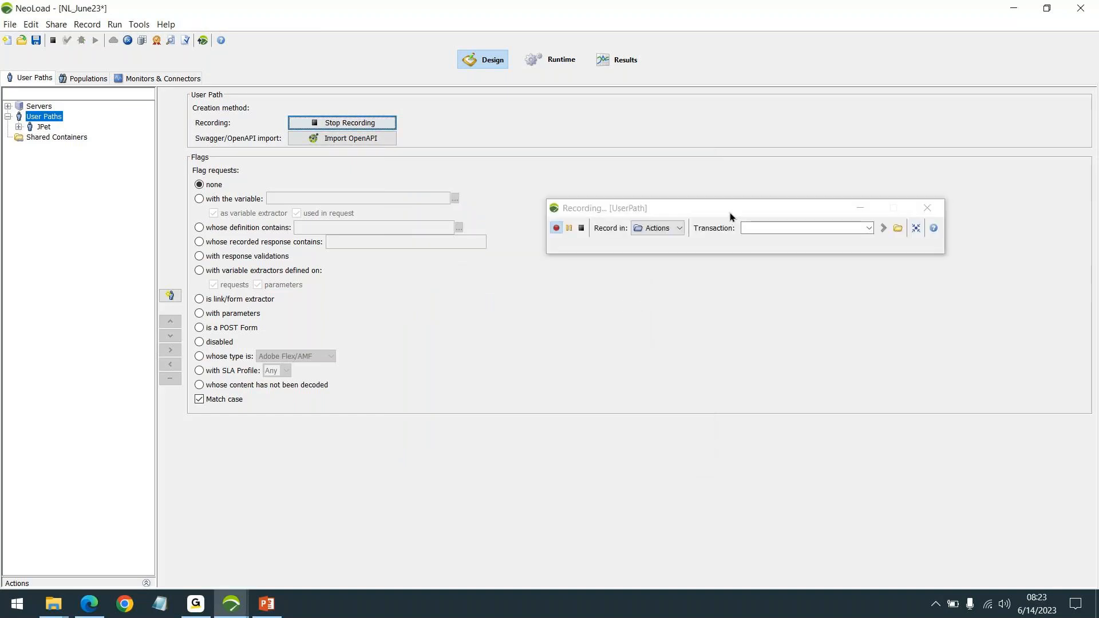
drag(730, 212, 754, 214)
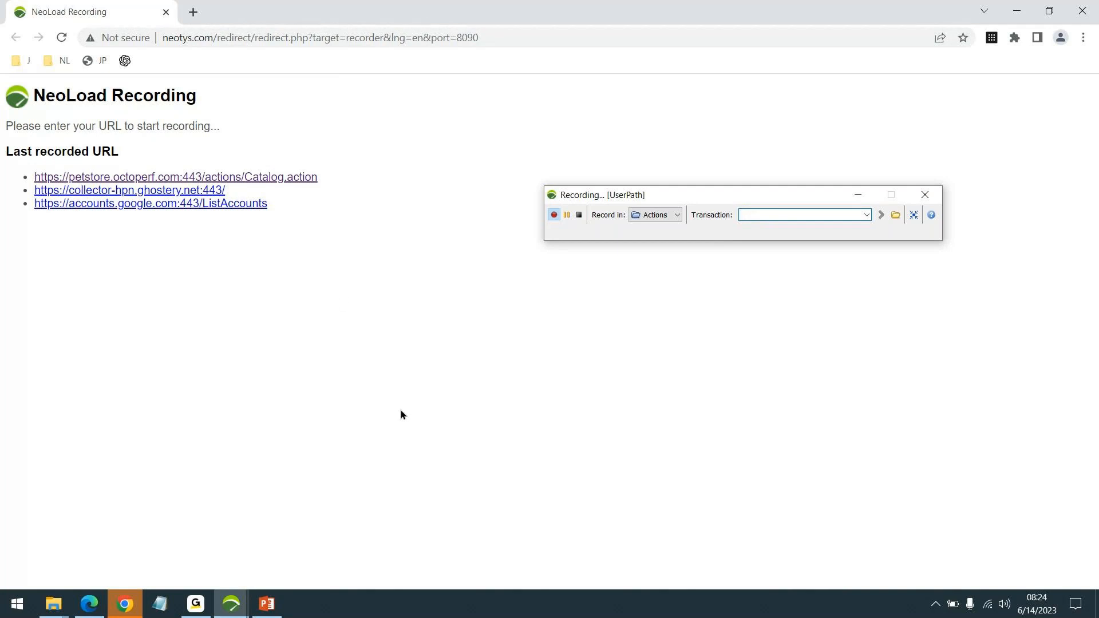
Name the first transaction Launch, keep recording in Actions, and open the petstore.octoperf.com catalog from the last recorded URLs
text(Launch)
key(Return)
drag(686, 193, 702, 195)
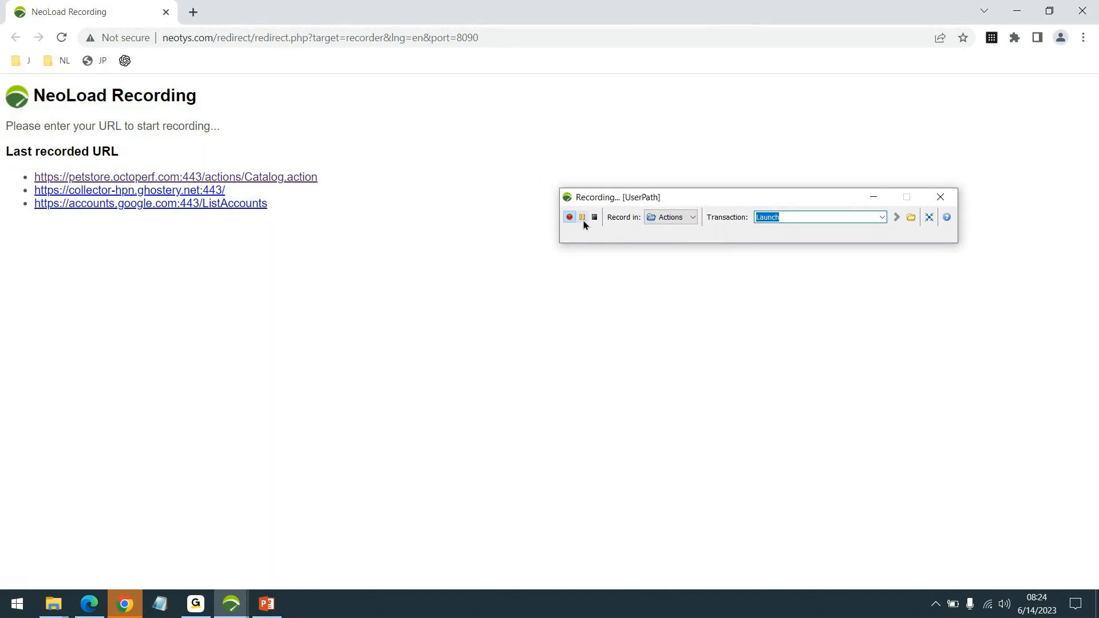
click(691, 219)
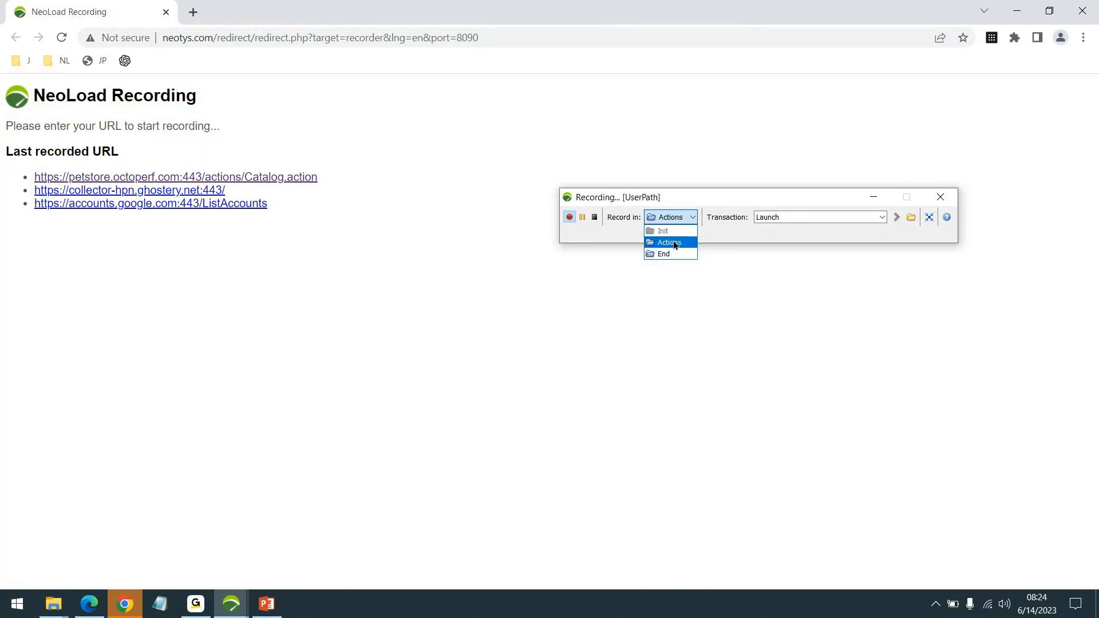
click(717, 228)
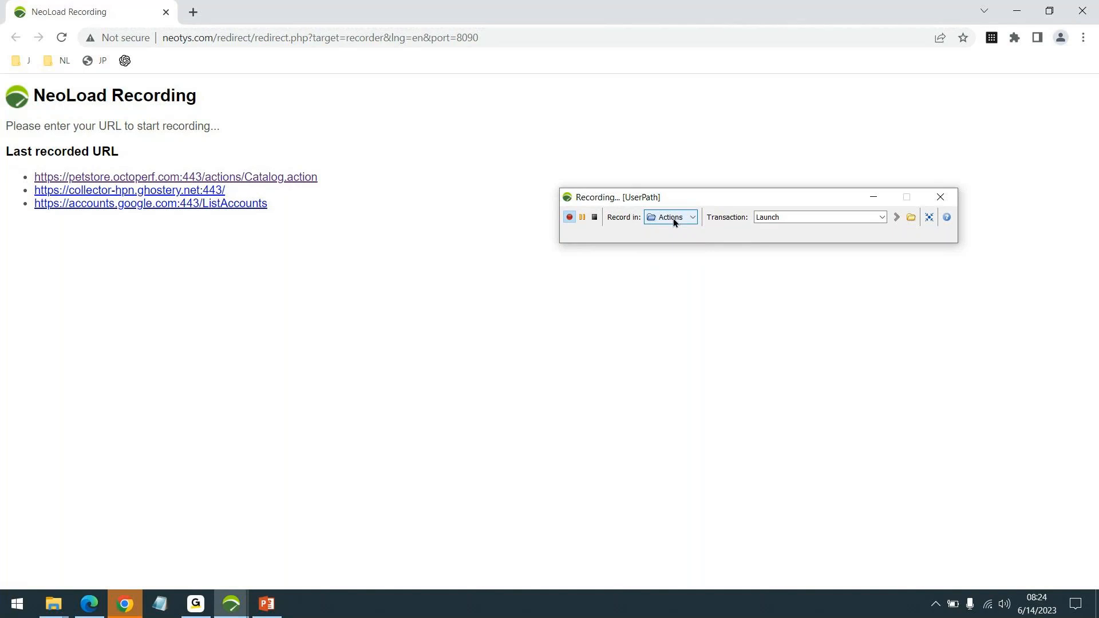
double_click(775, 220)
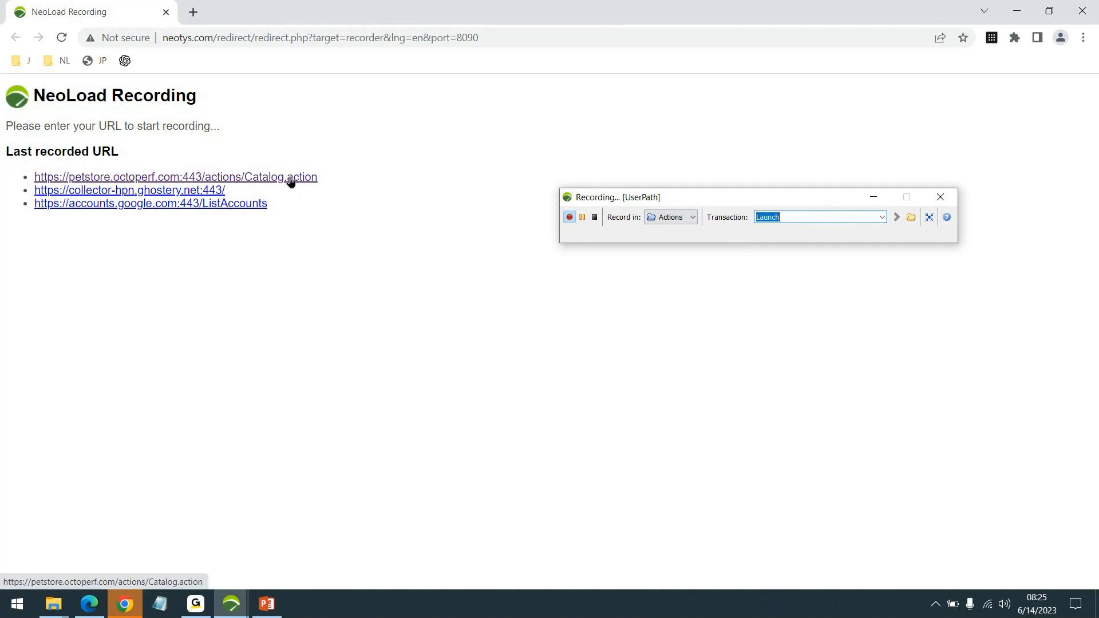
click(318, 179)
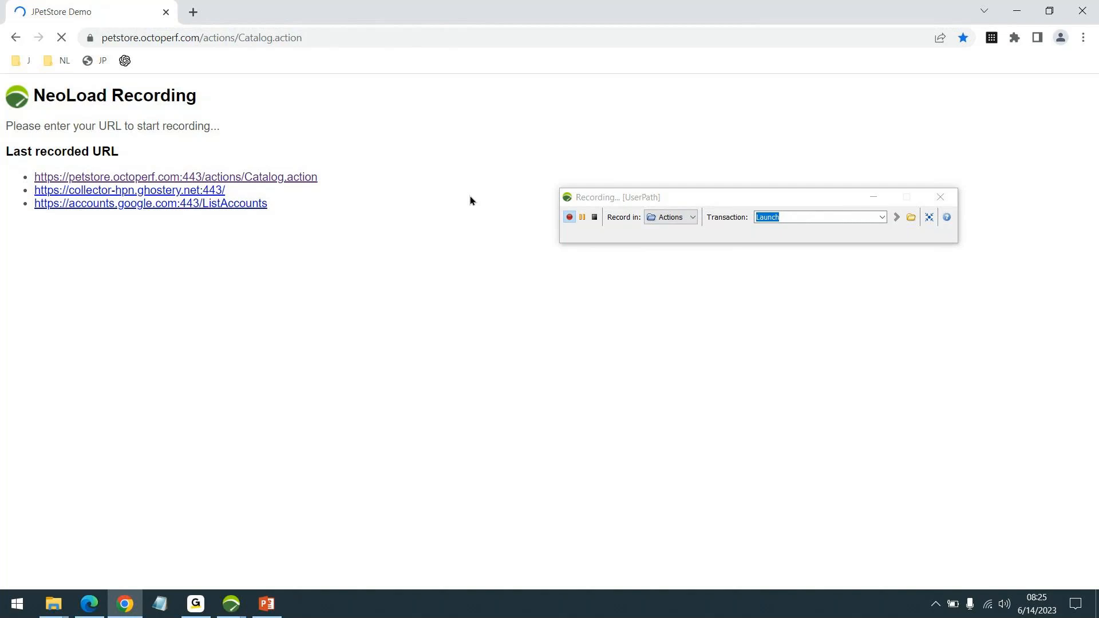
Record opening the Fish category in a transaction named "Click Fish" and reposition the floating recording toolbar
text(Click Fish)
key(Return)
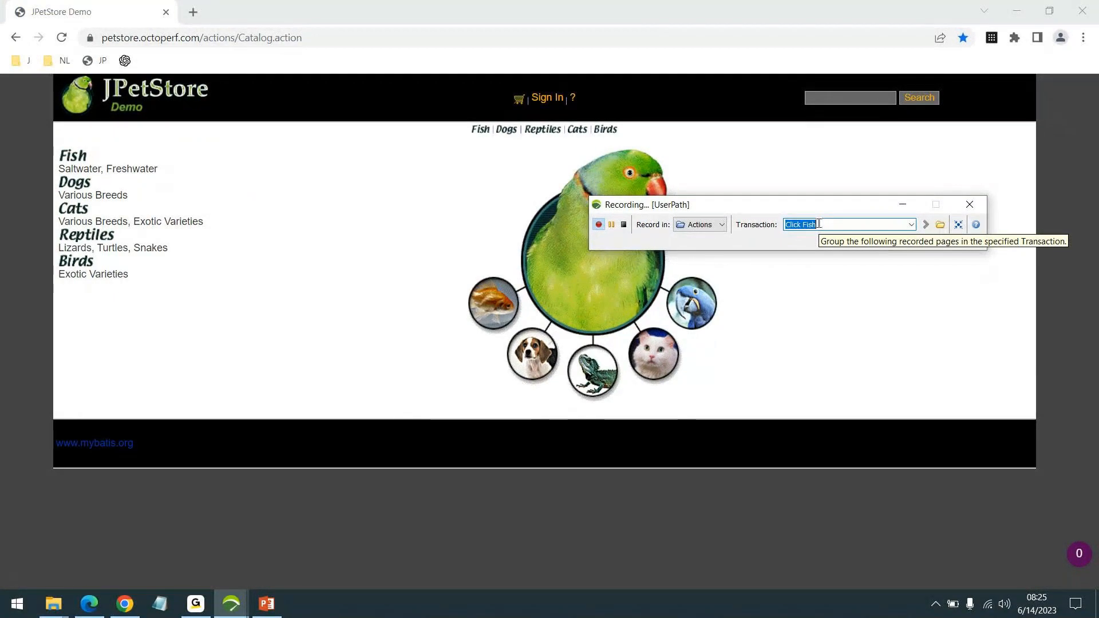
click(72, 157)
drag(785, 205, 782, 270)
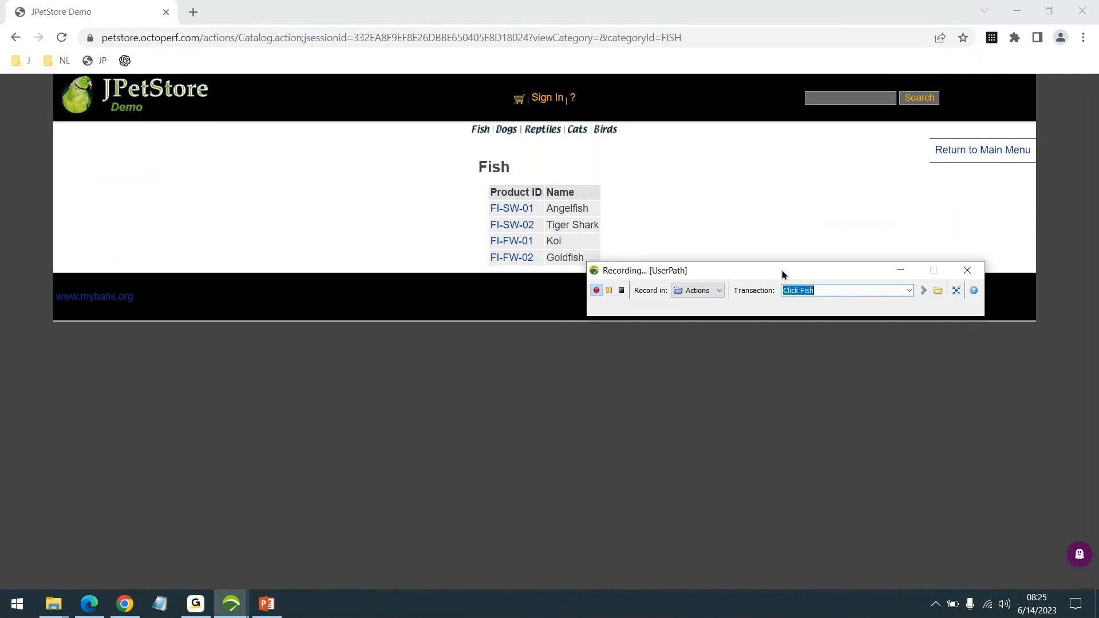
Record opening product FI-SW-01 in a transaction named "Click AngelFish" and move the recording toolbar aside
text(Click AngelFish)
key(ctrl+a)
click(515, 212)
drag(768, 271, 826, 290)
Record opening item EST-1, the large angelfish, in a transaction named "Click LargeAngelFish"
double_click(865, 308)
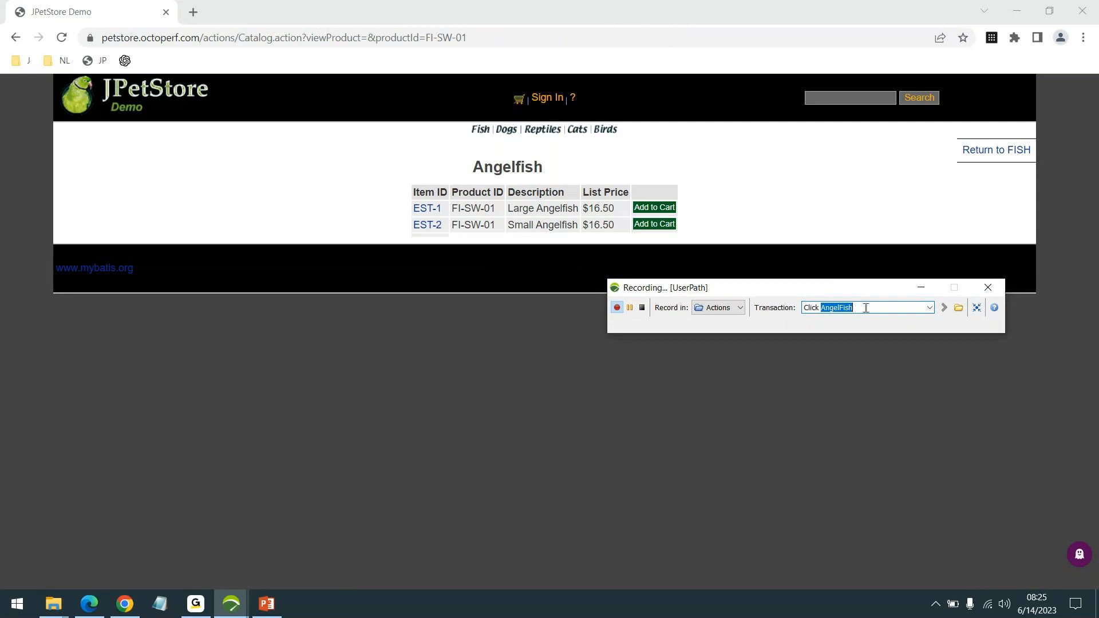
text(LargeAngelFish)
key(ctrl+a)
click(429, 209)
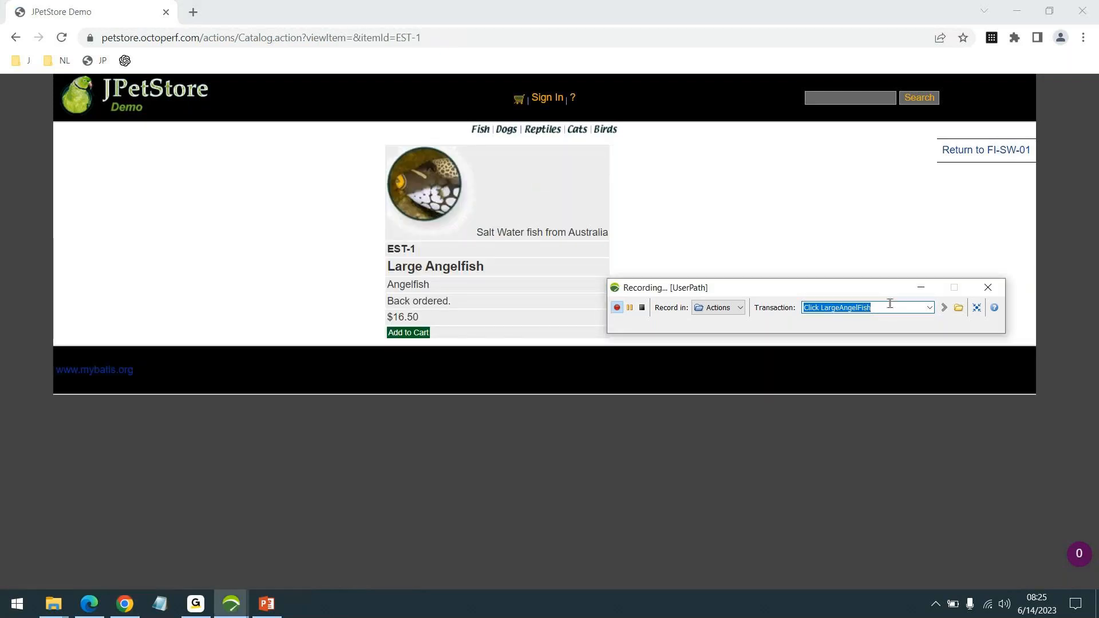
Record returning to the JPetStore home page in a transaction named Homepage, and stop the recording
text(Homepage)
key(ctrl+a)
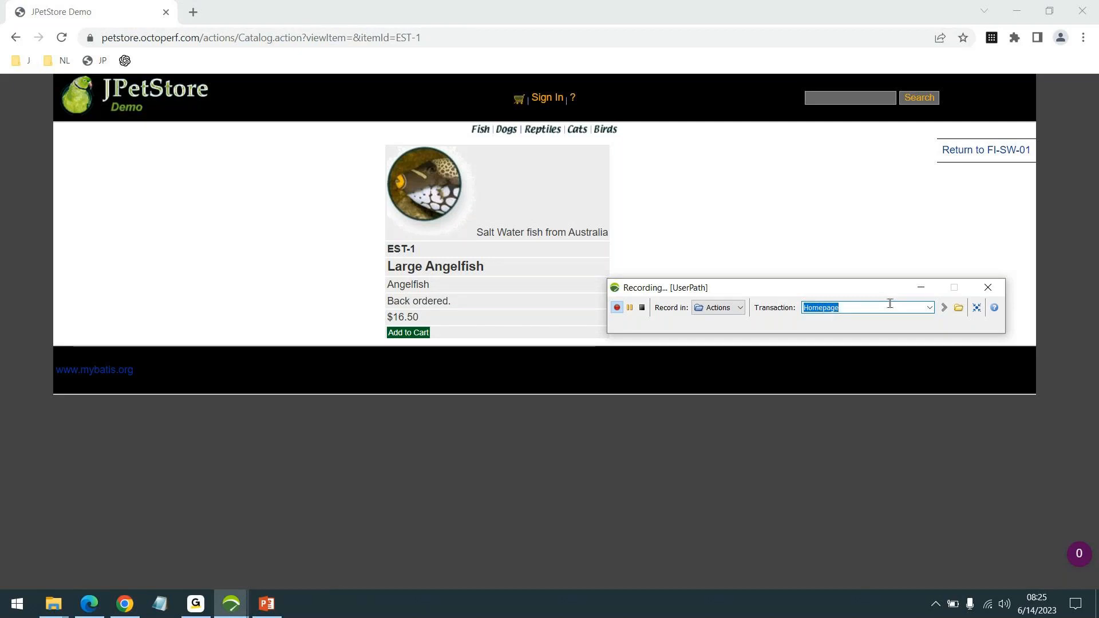
click(120, 92)
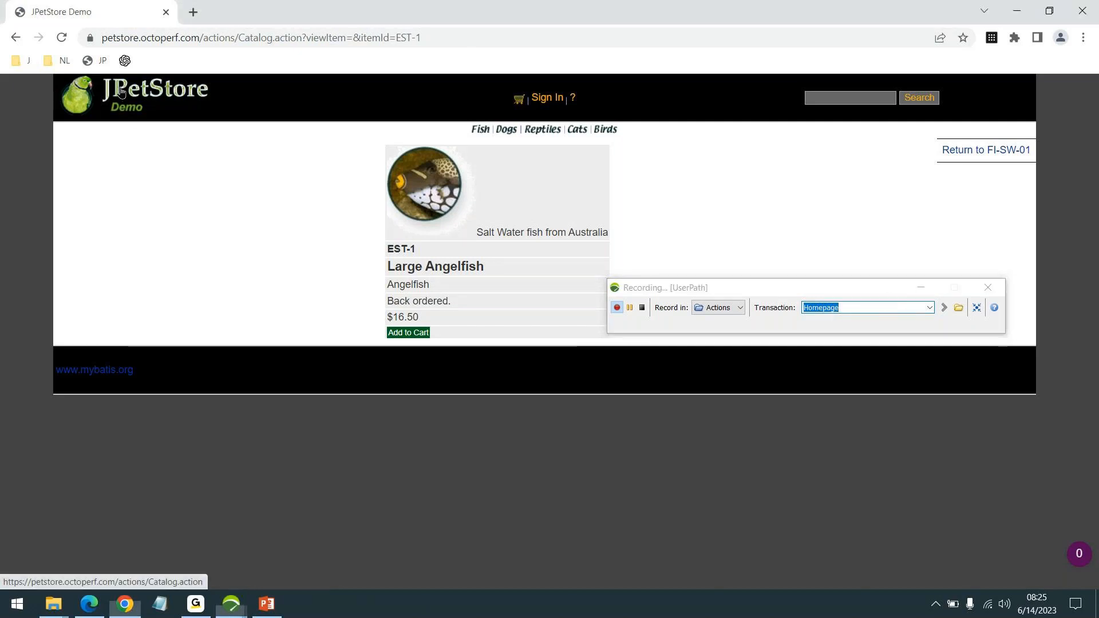
click(120, 92)
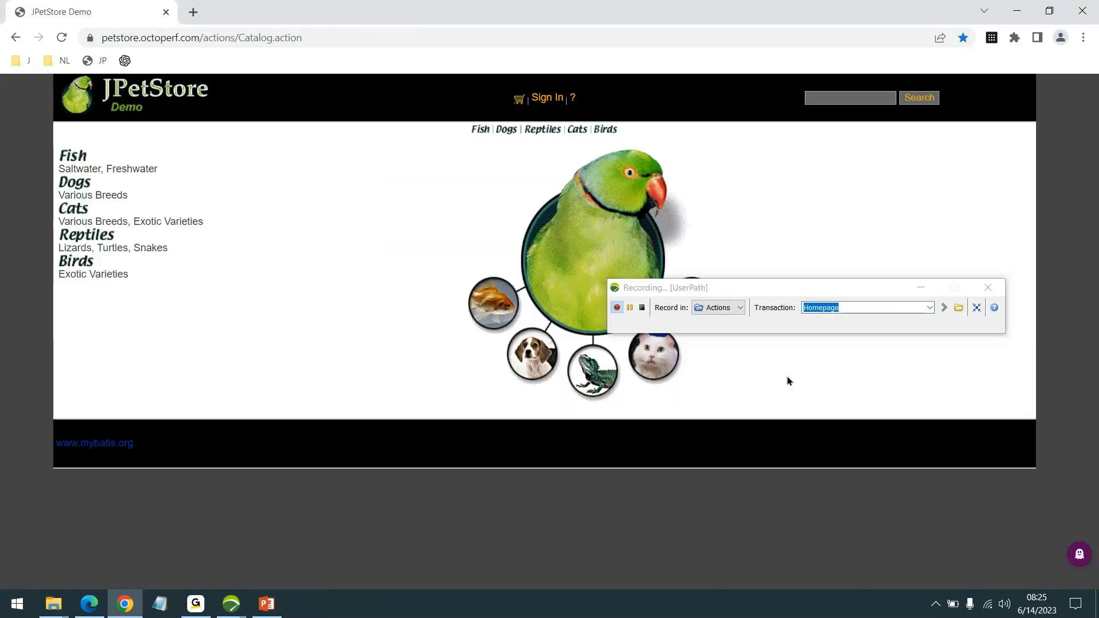
click(645, 310)
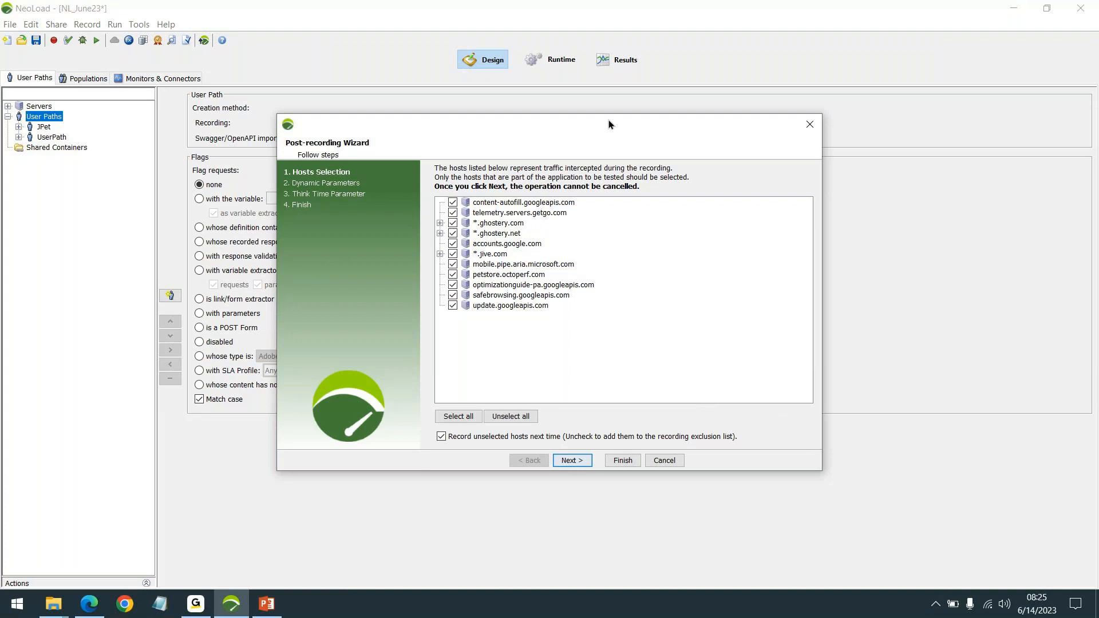
Enlarge the Post-recording Wizard window and reposition it below the Design, Runtime and Results switches
drag(609, 124, 640, 51)
drag(640, 58, 633, 70)
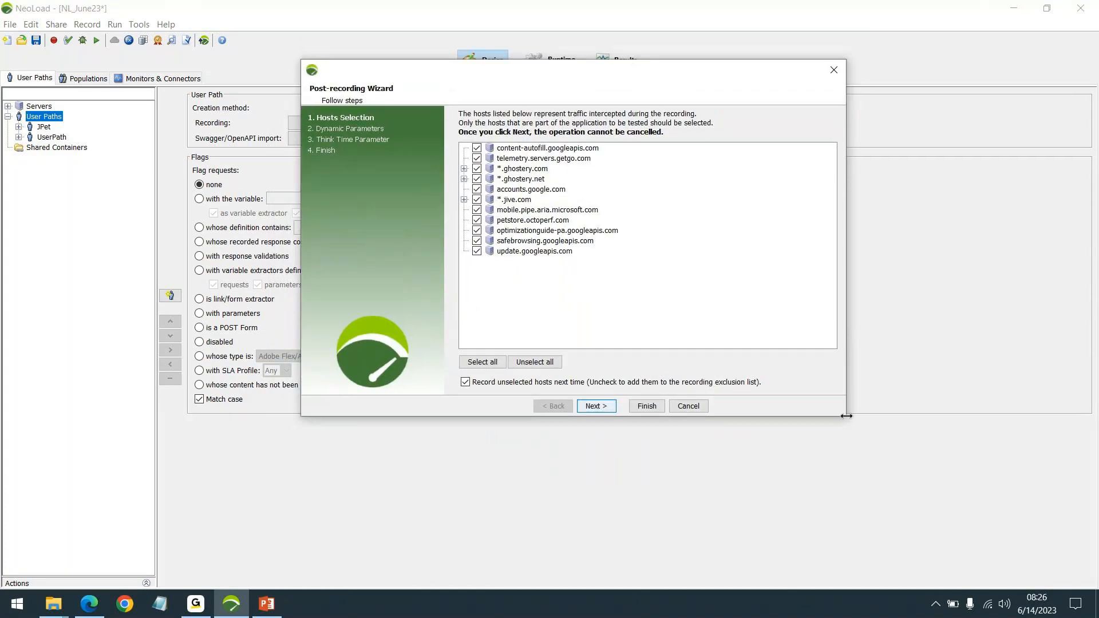
drag(845, 416, 871, 472)
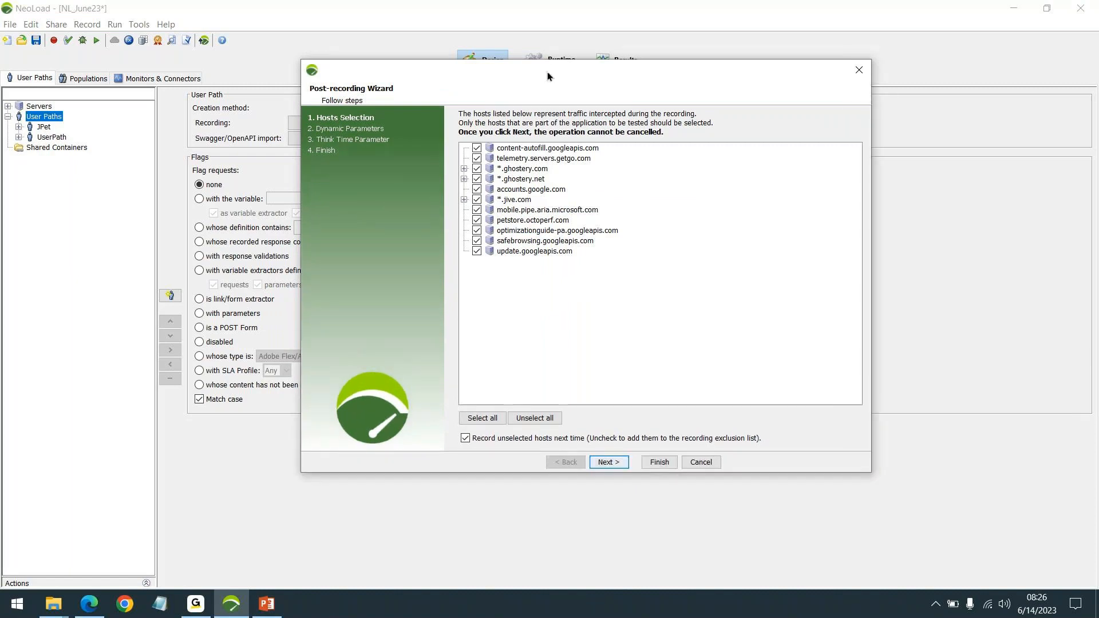
drag(548, 76, 547, 136)
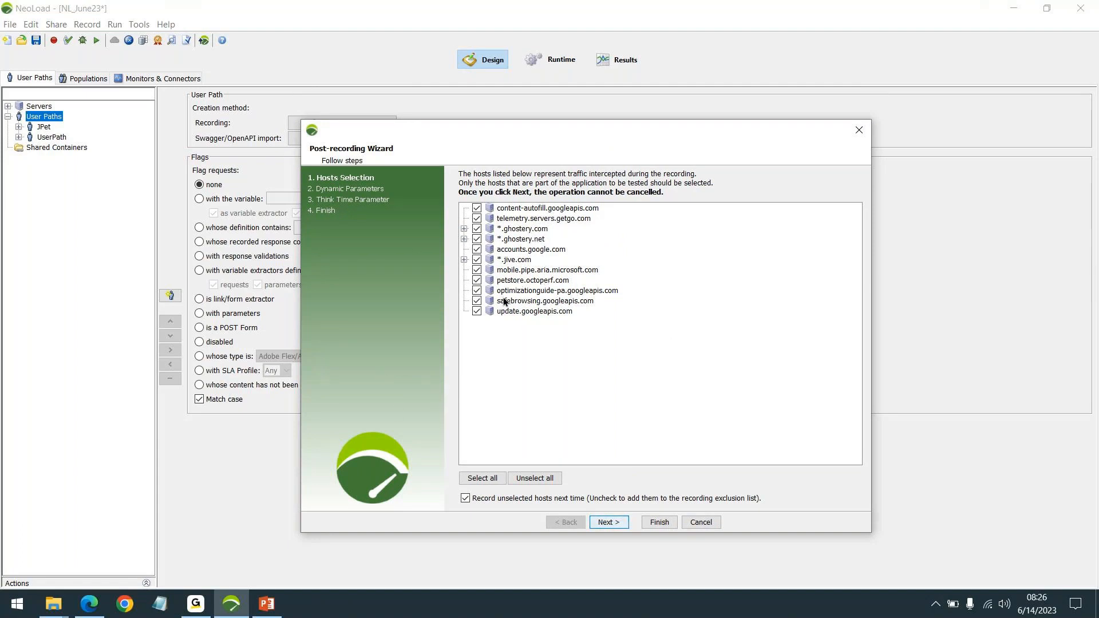
Switch to Chrome, open the JPetStore bookmark, examine the host name in its address, and return to NeoLoad
click(125, 604)
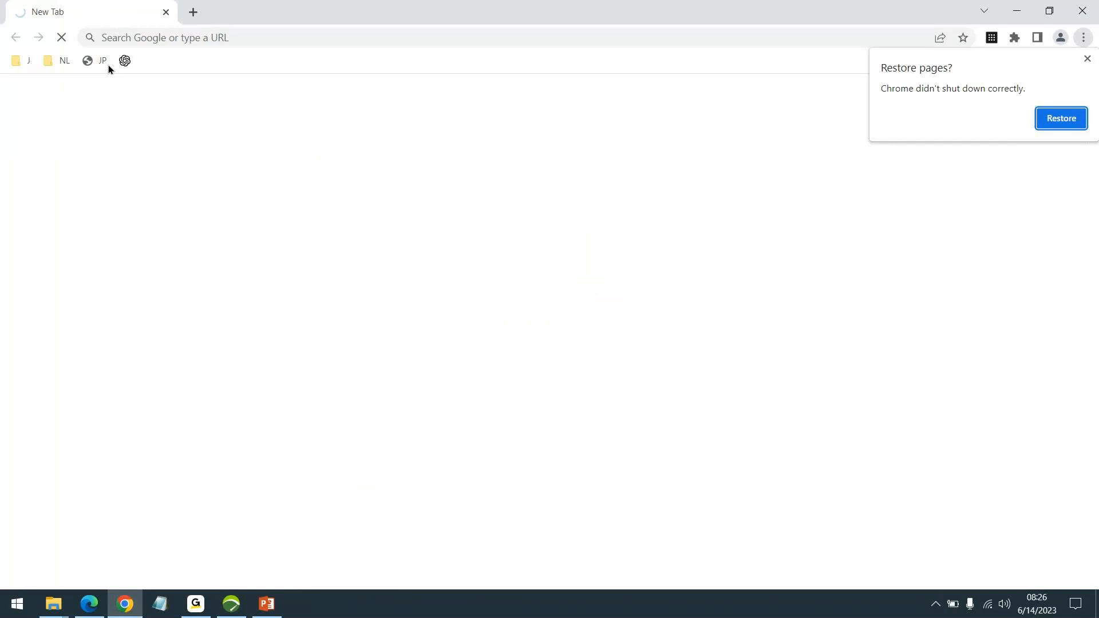
click(109, 64)
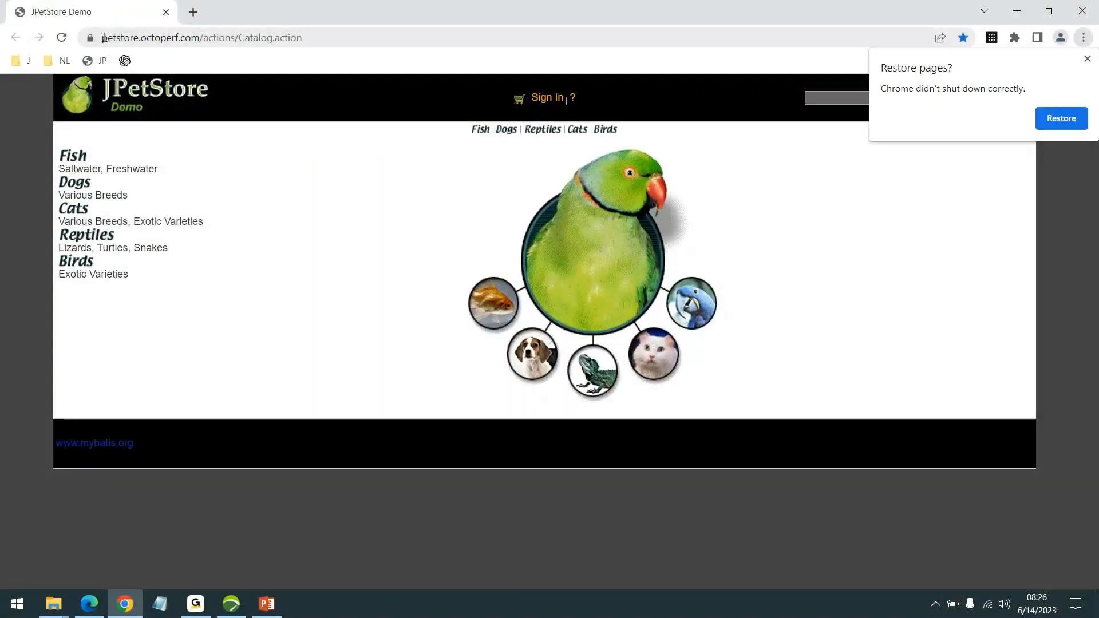
drag(200, 39, 233, 40)
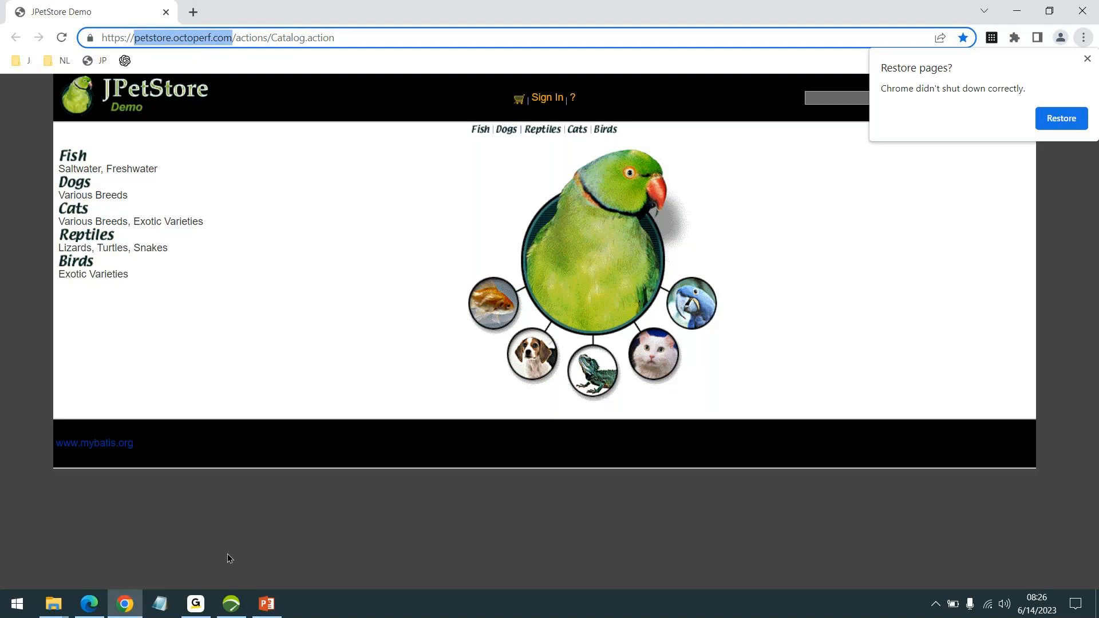
click(232, 604)
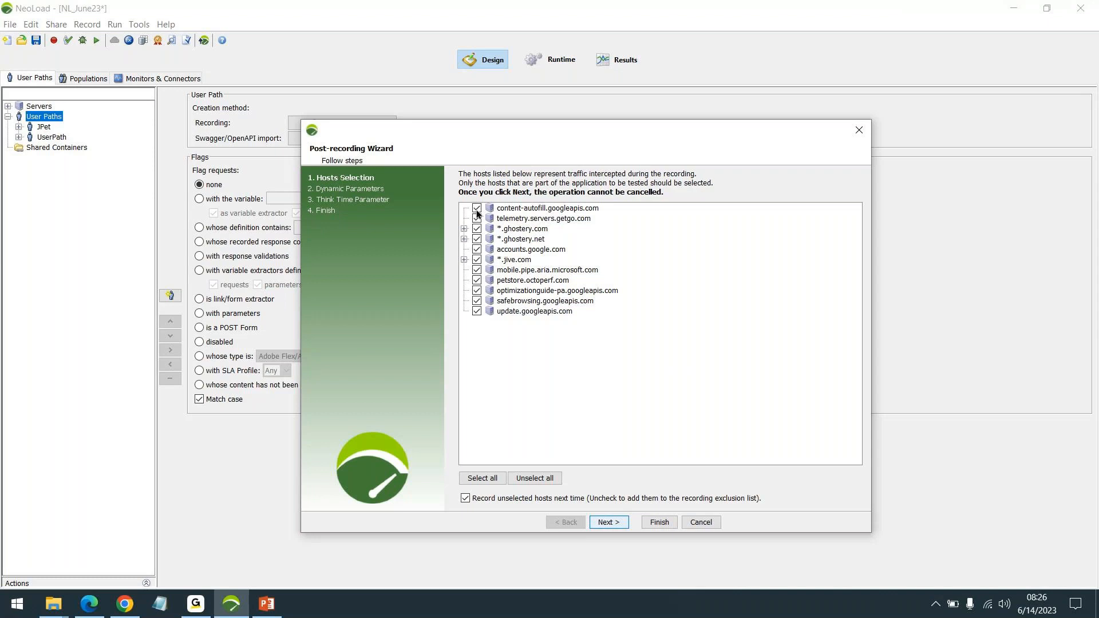
Exclude every recorded host except petstore.octoperf.com and proceed to the wizard's Dynamic Parameters stage
click(532, 211)
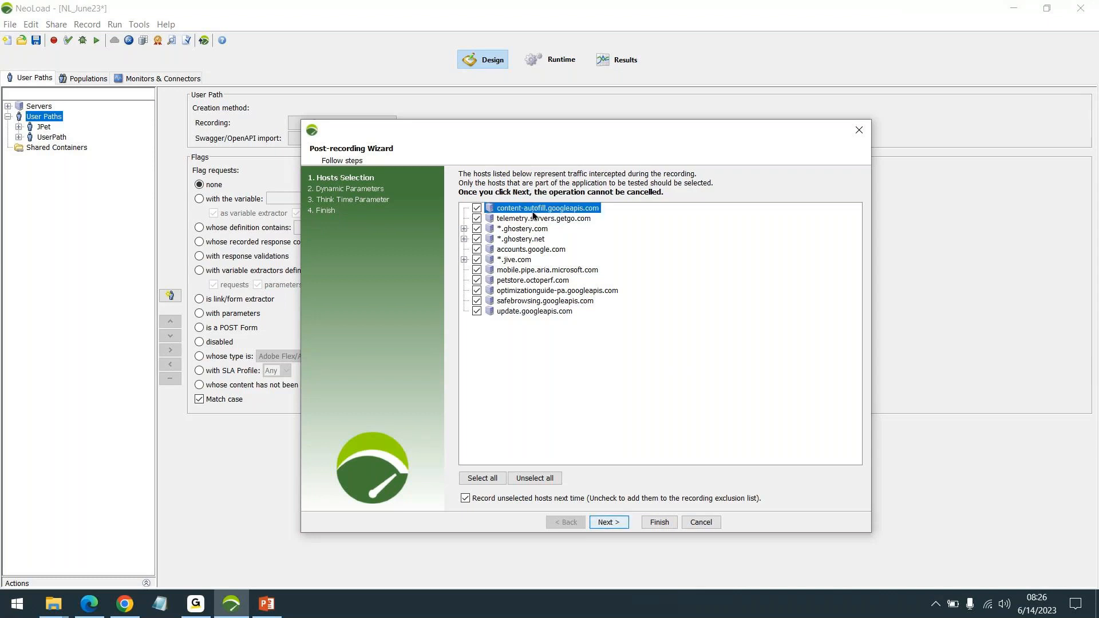
click(479, 209)
click(478, 219)
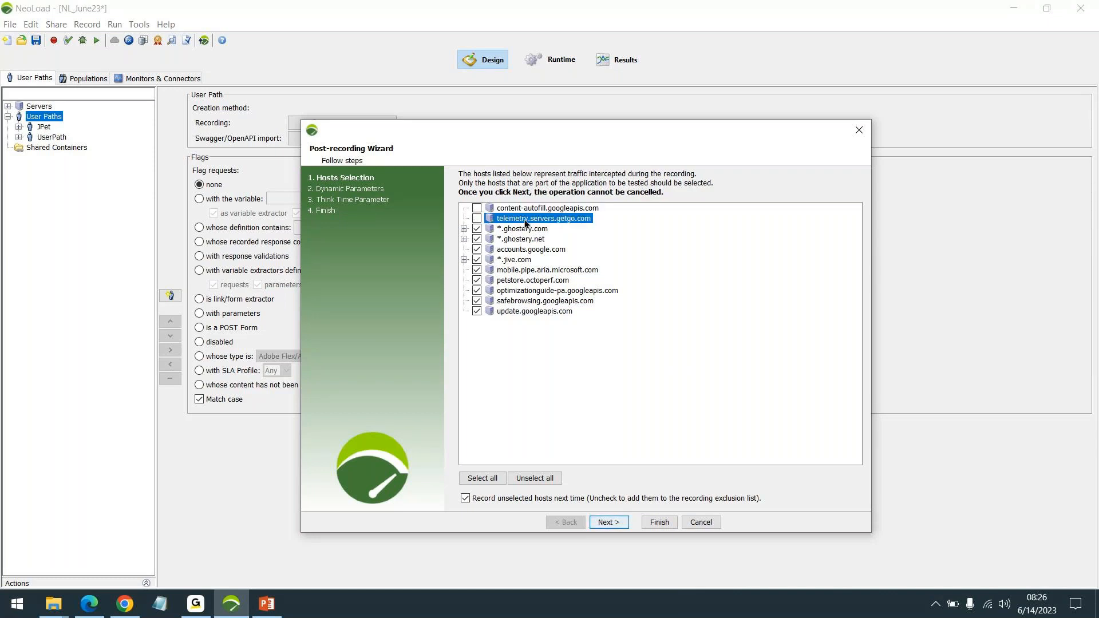
click(477, 229)
click(478, 240)
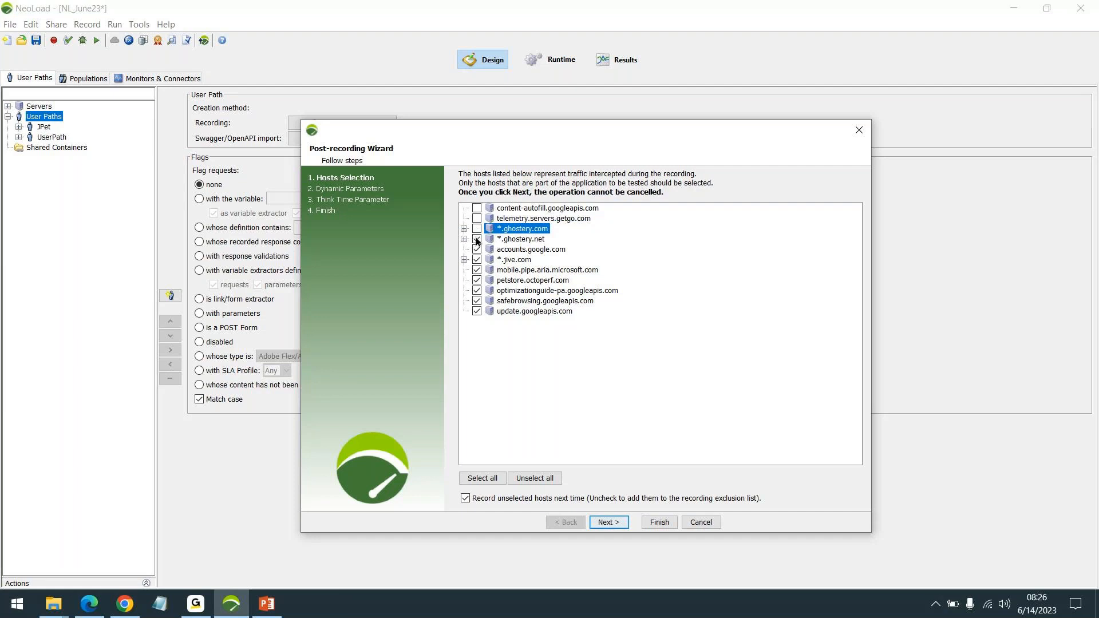
click(477, 250)
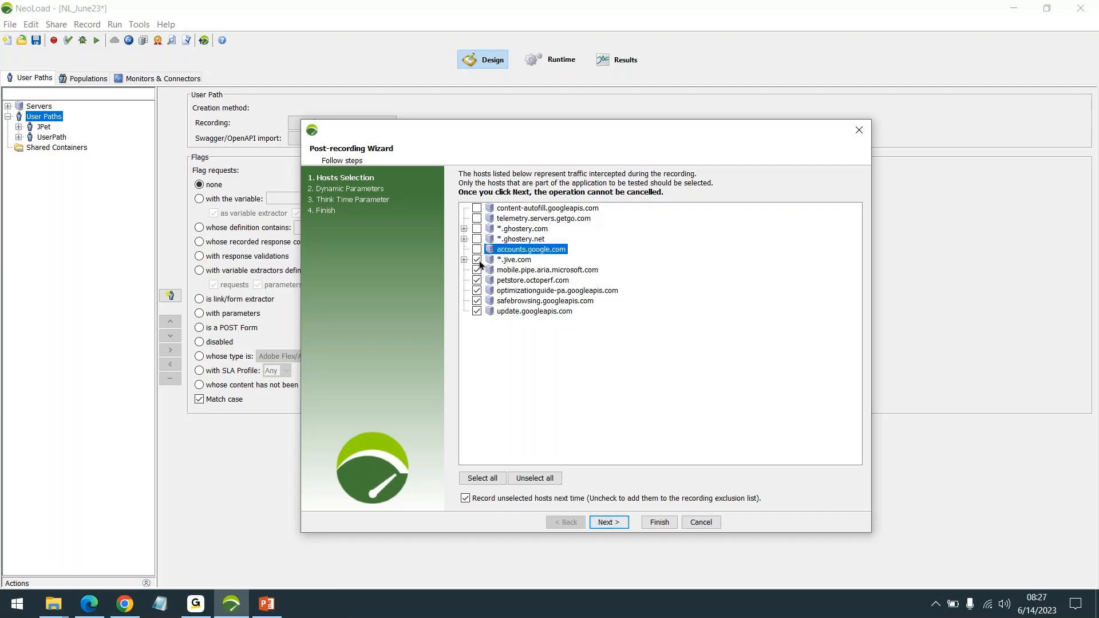
click(477, 260)
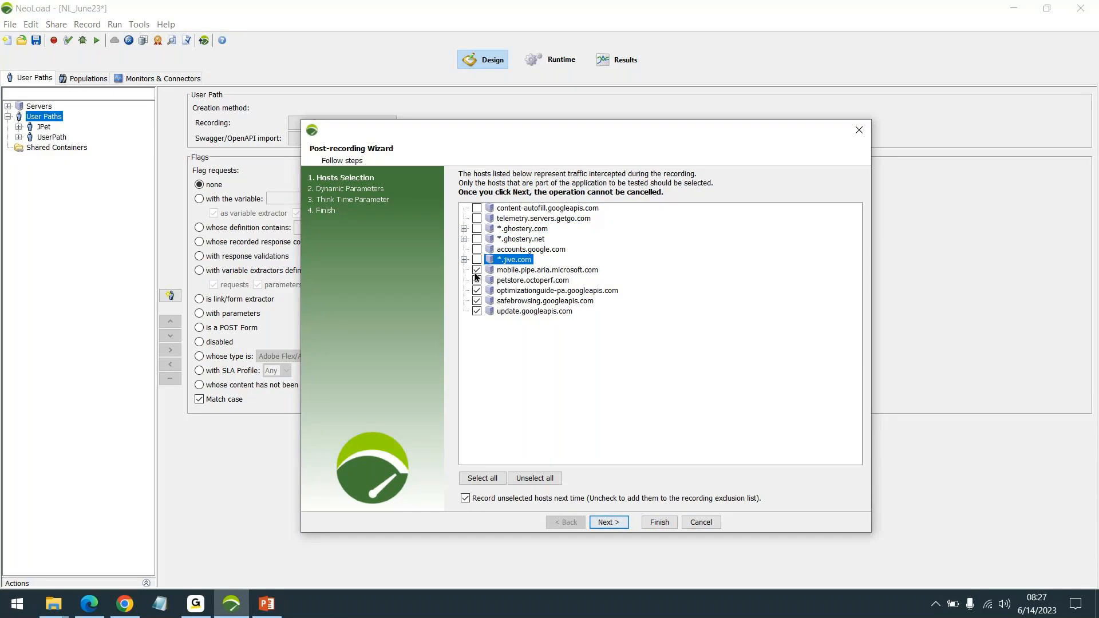
click(477, 270)
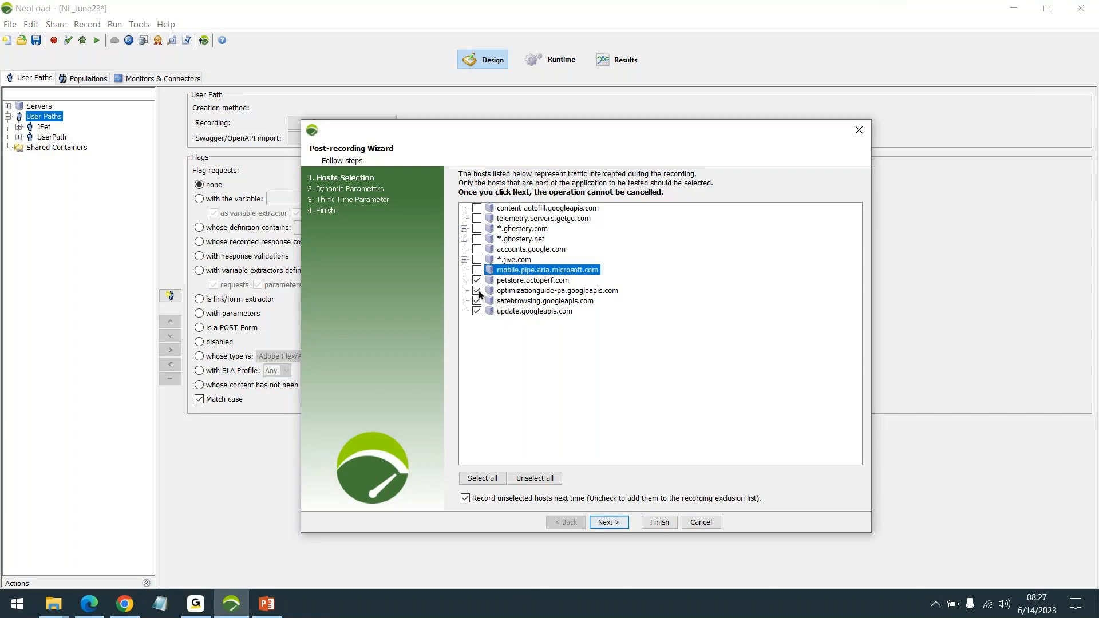
click(477, 291)
click(476, 301)
click(476, 311)
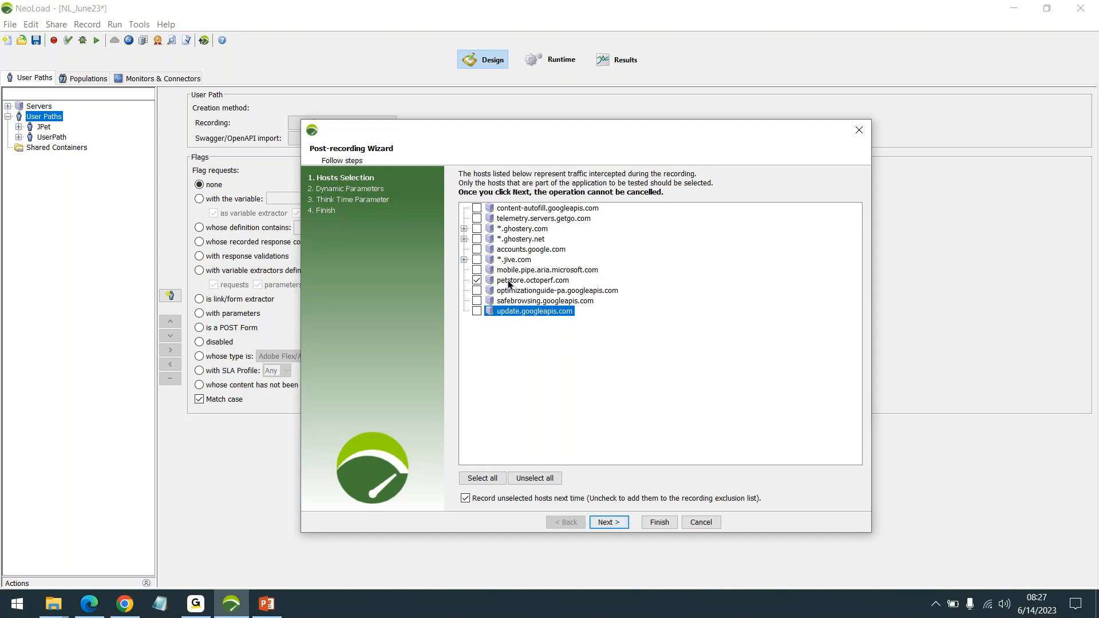
click(534, 282)
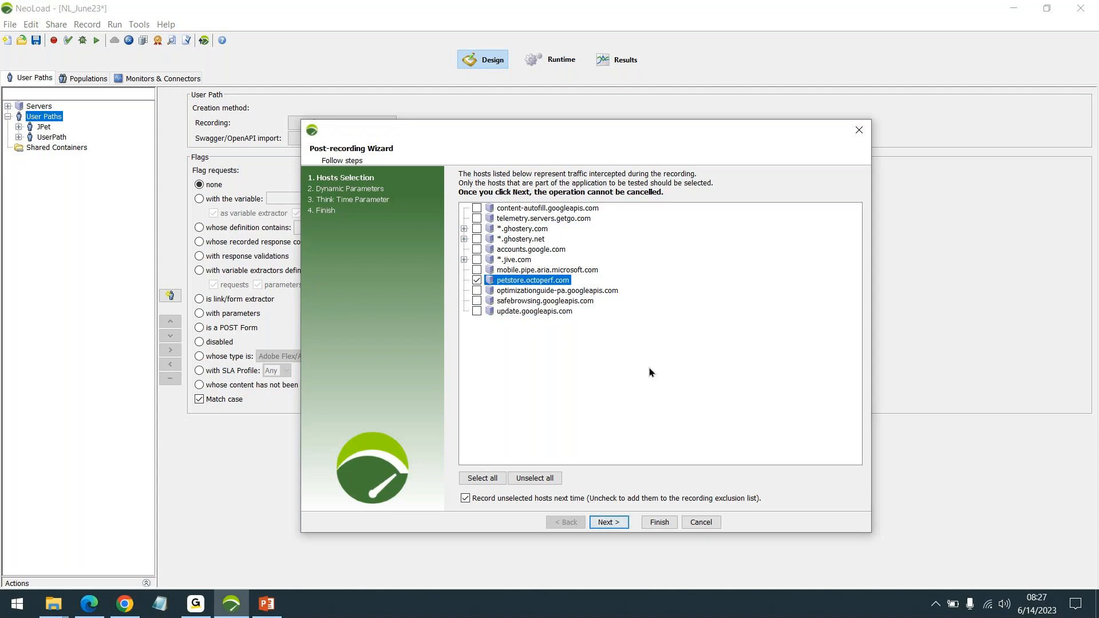
click(609, 522)
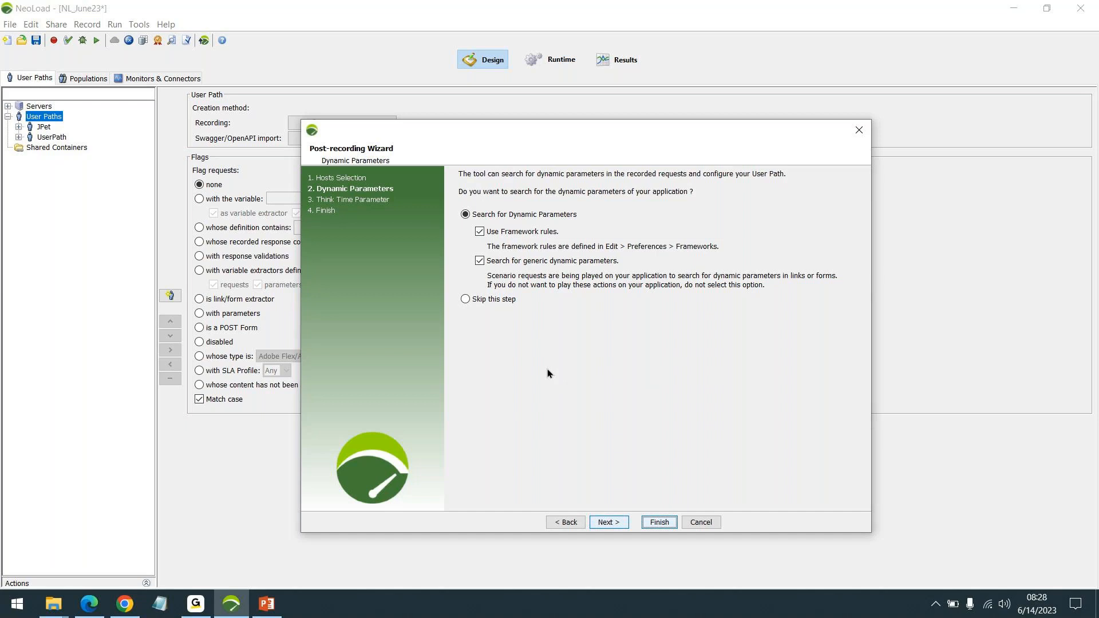
Skip the dynamic parameter search, keep the recorded think times, and finish the Post-recording Wizard
click(493, 301)
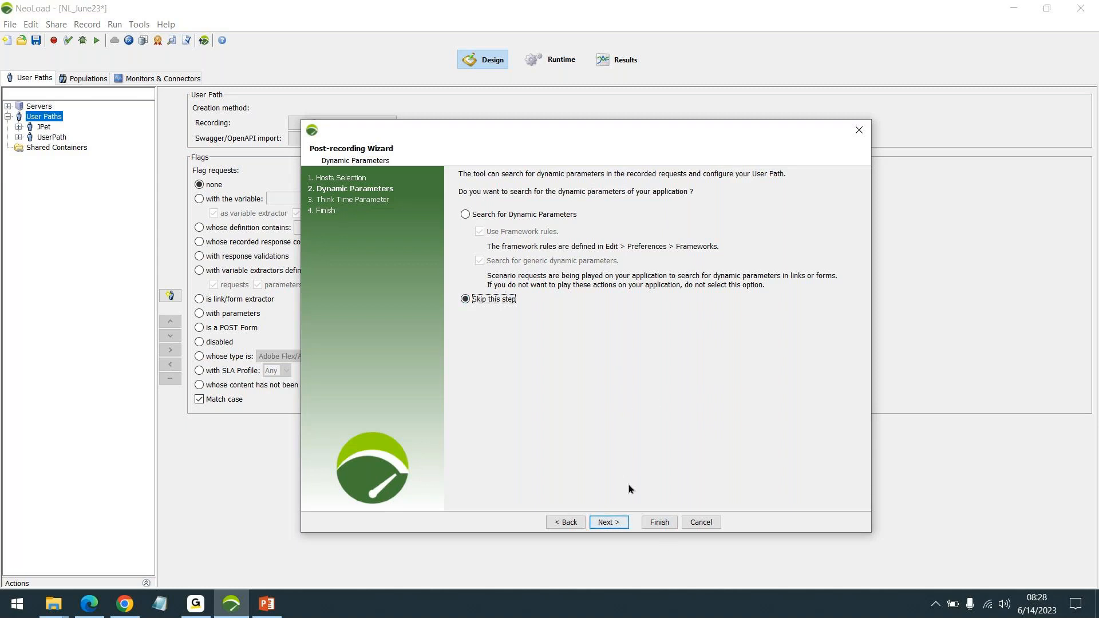
click(615, 521)
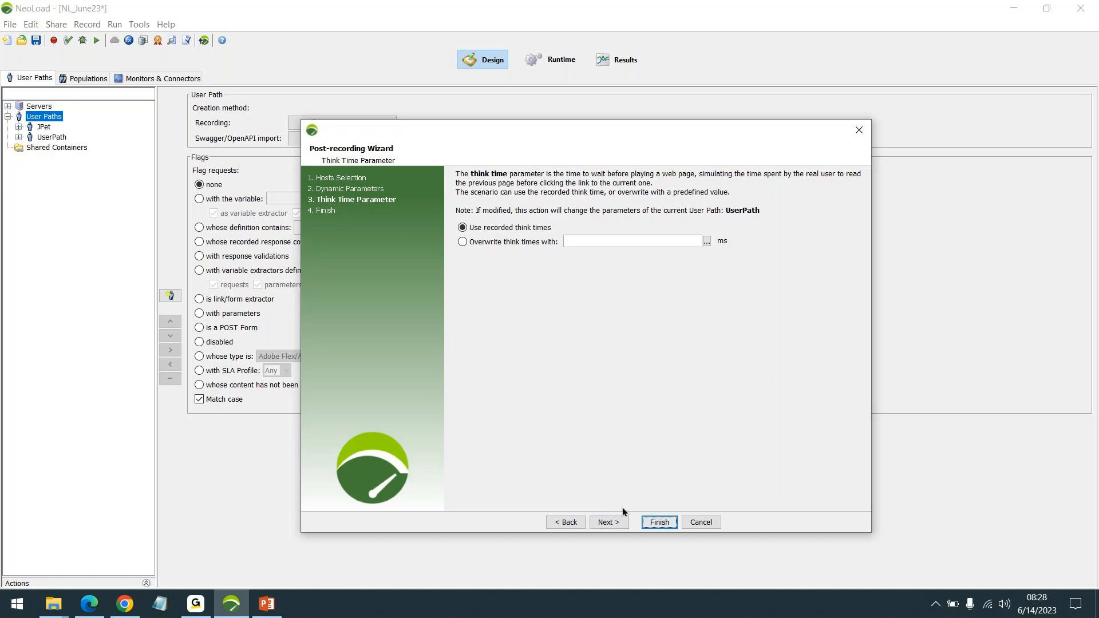
click(608, 521)
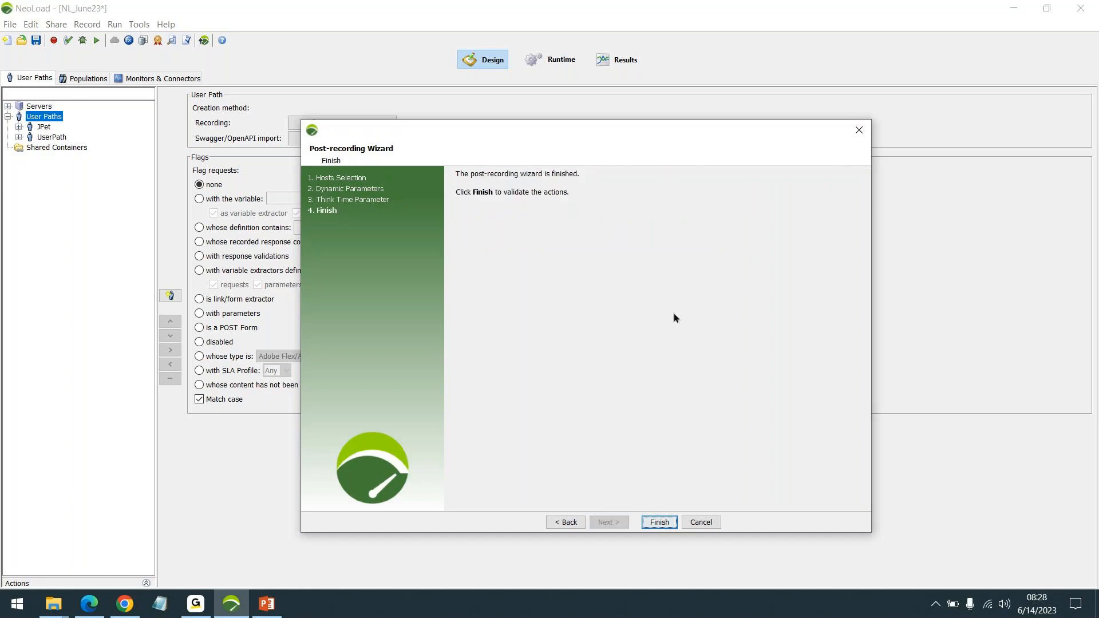
click(659, 522)
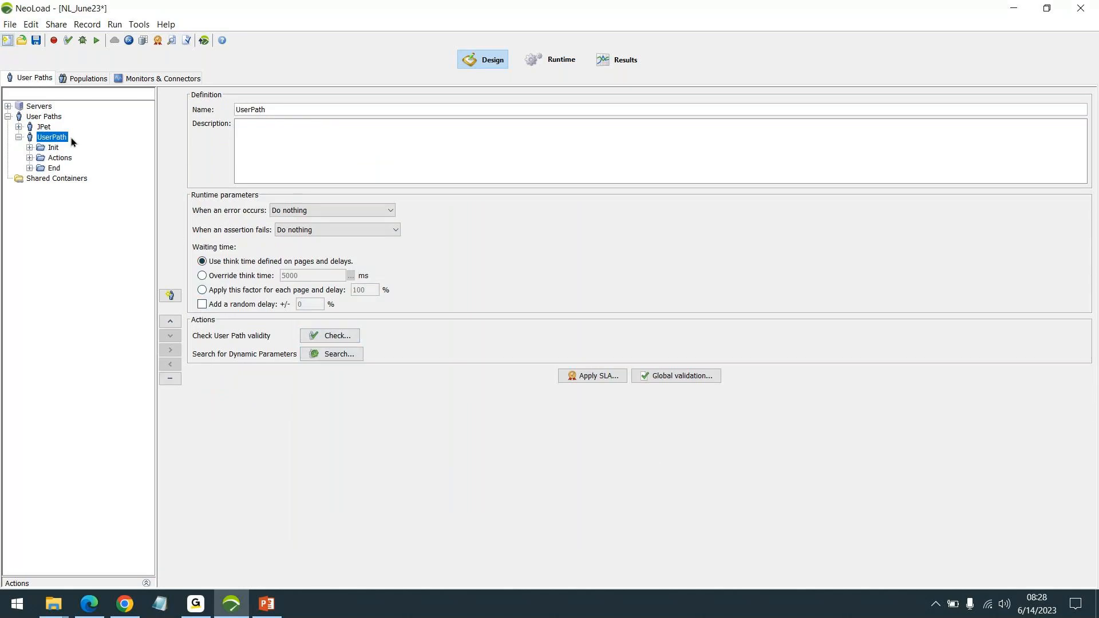
Delete the JPet user path from the project and confirm the removal
right_click(48, 131)
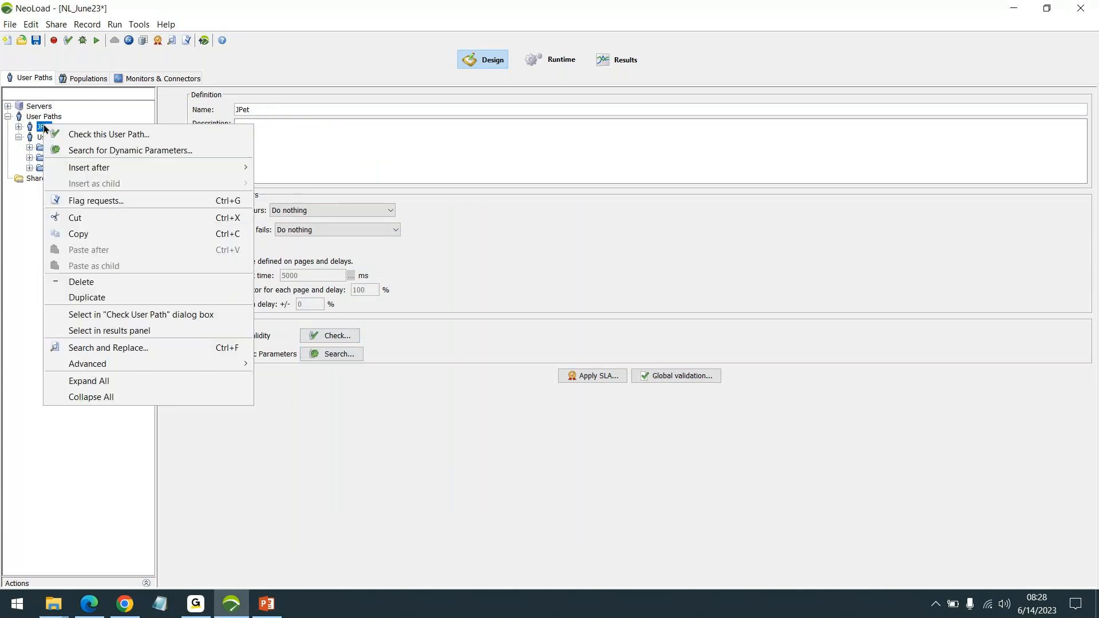
click(108, 282)
click(520, 356)
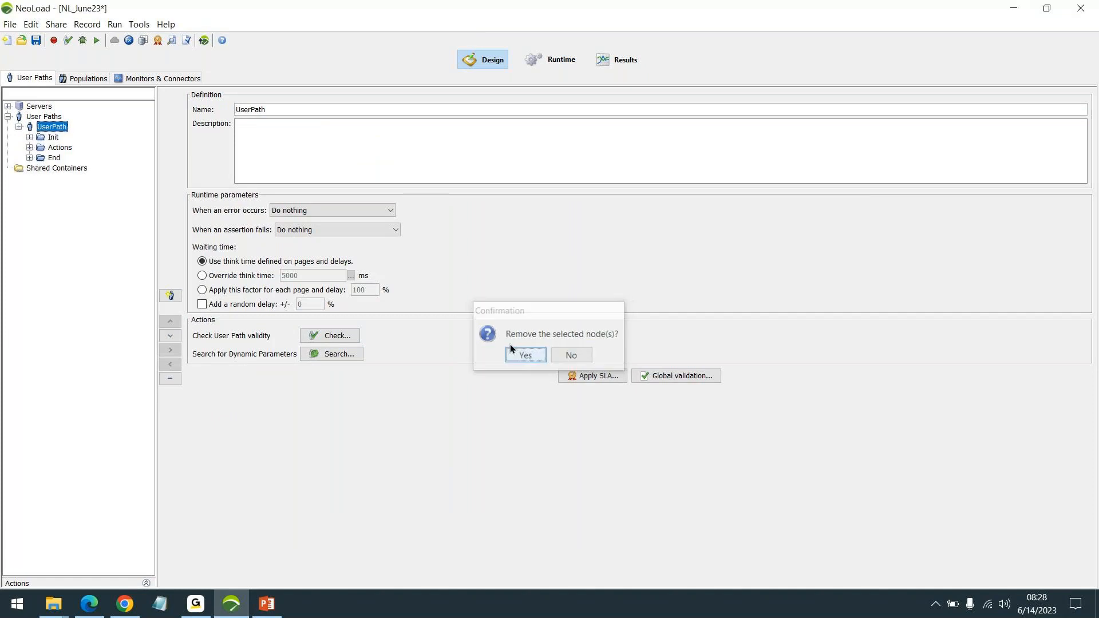
Rename the newly recorded user path from its default name to JPet
double_click(270, 110)
text(JPet)
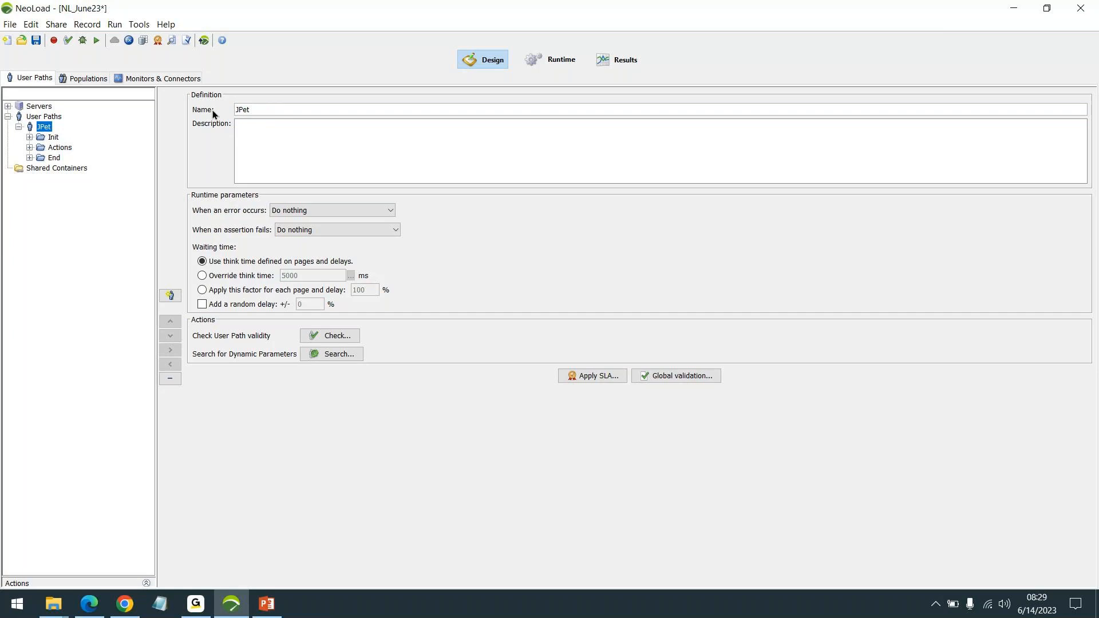
Examine the JPet user path's Init, Actions and End containers, expanding Actions to review its recorded transactions and settings
click(60, 147)
click(51, 140)
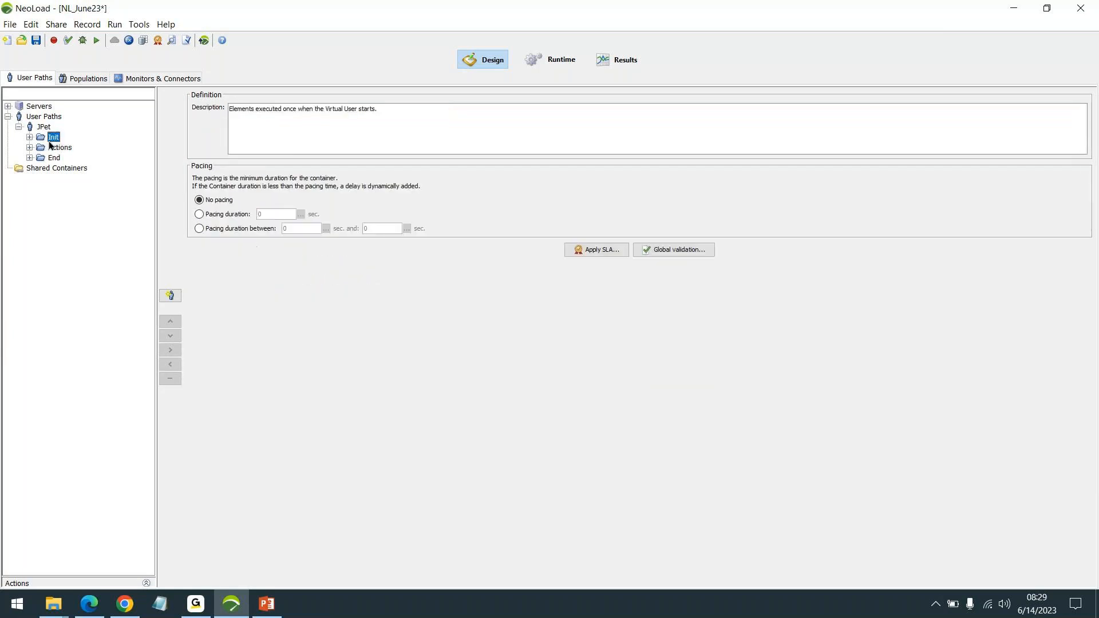
click(53, 158)
click(54, 141)
click(29, 147)
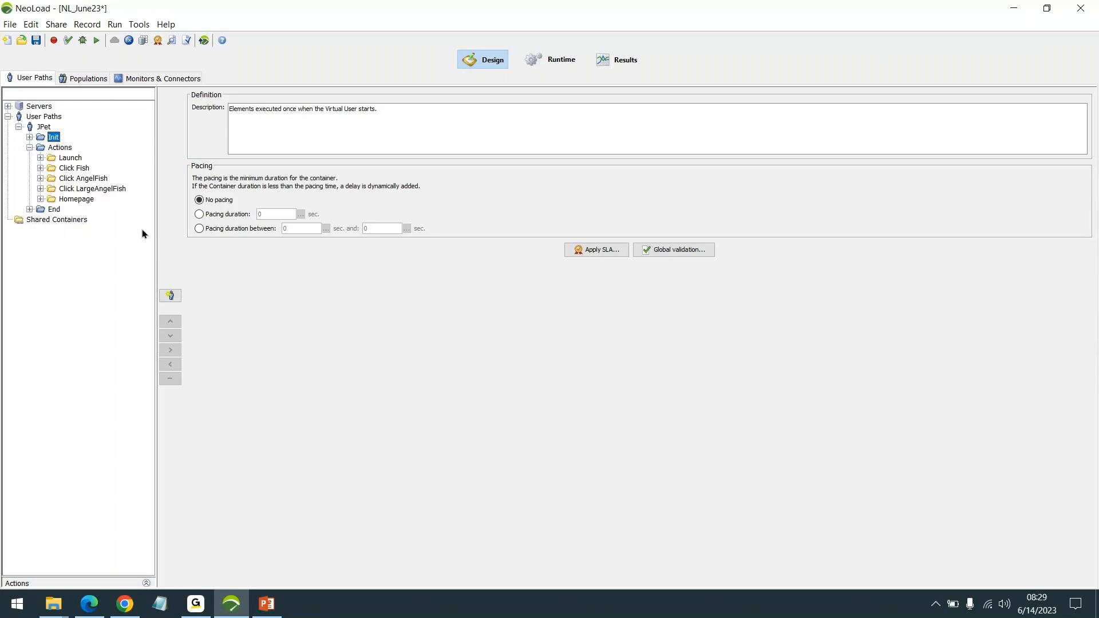
click(61, 149)
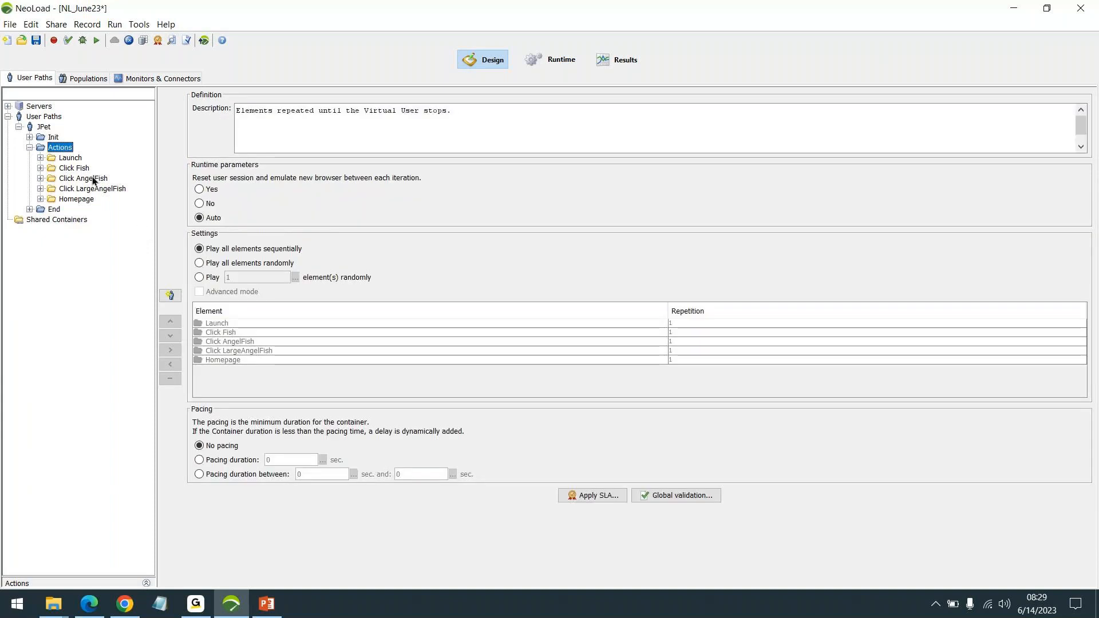
click(32, 129)
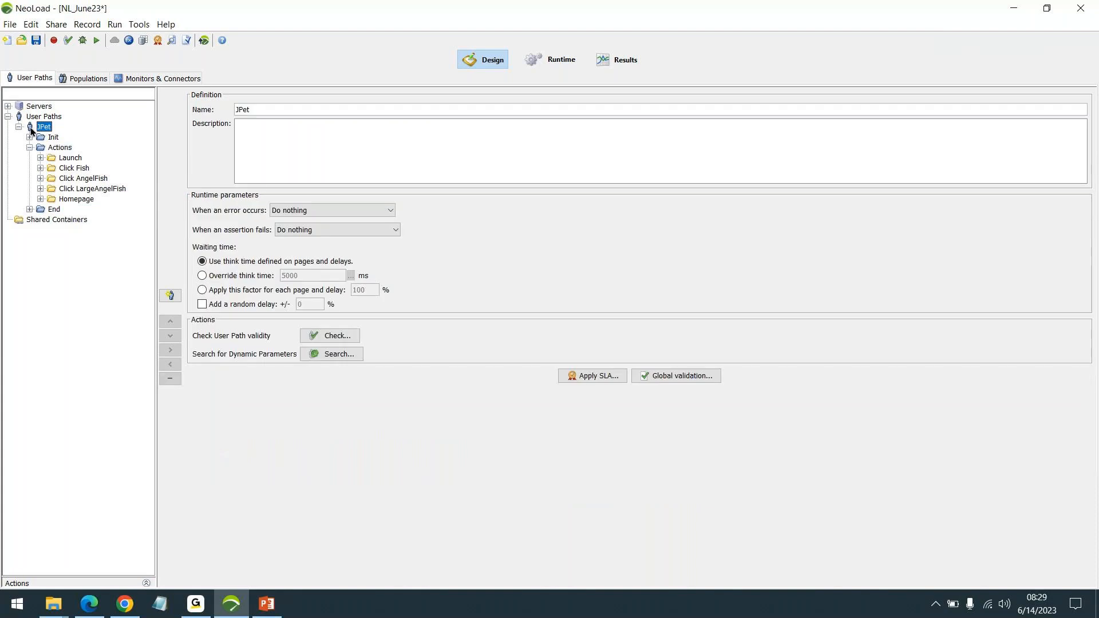
Expand the Launch transaction, widen the tree, and inspect its /actions/Catalog.action page and request and the /css/jpetstore.css page
click(40, 158)
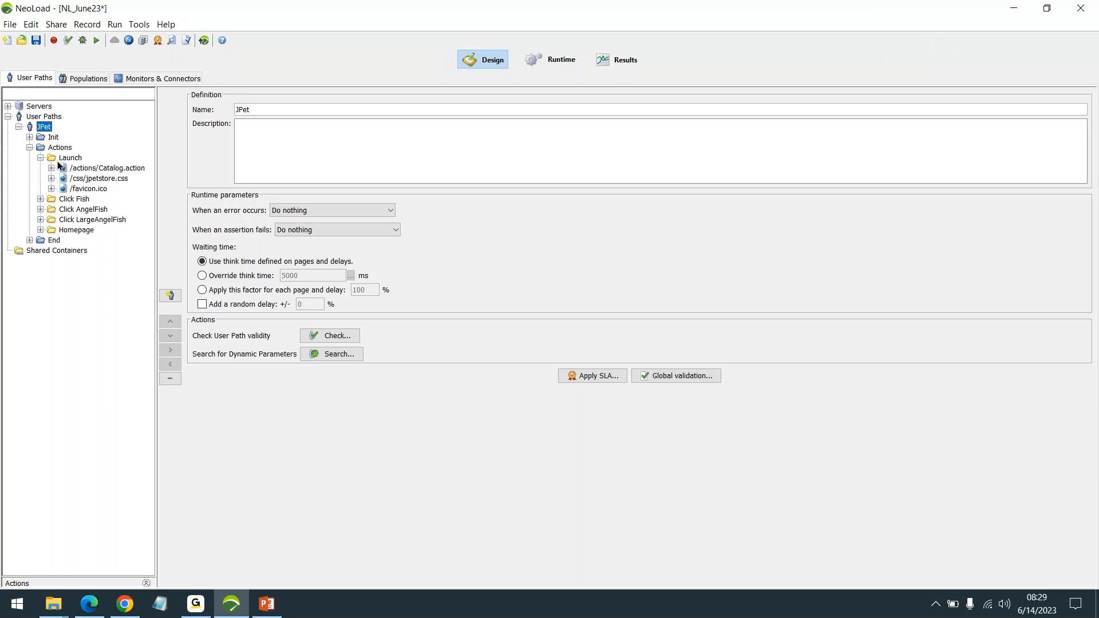
drag(159, 173, 182, 173)
click(52, 168)
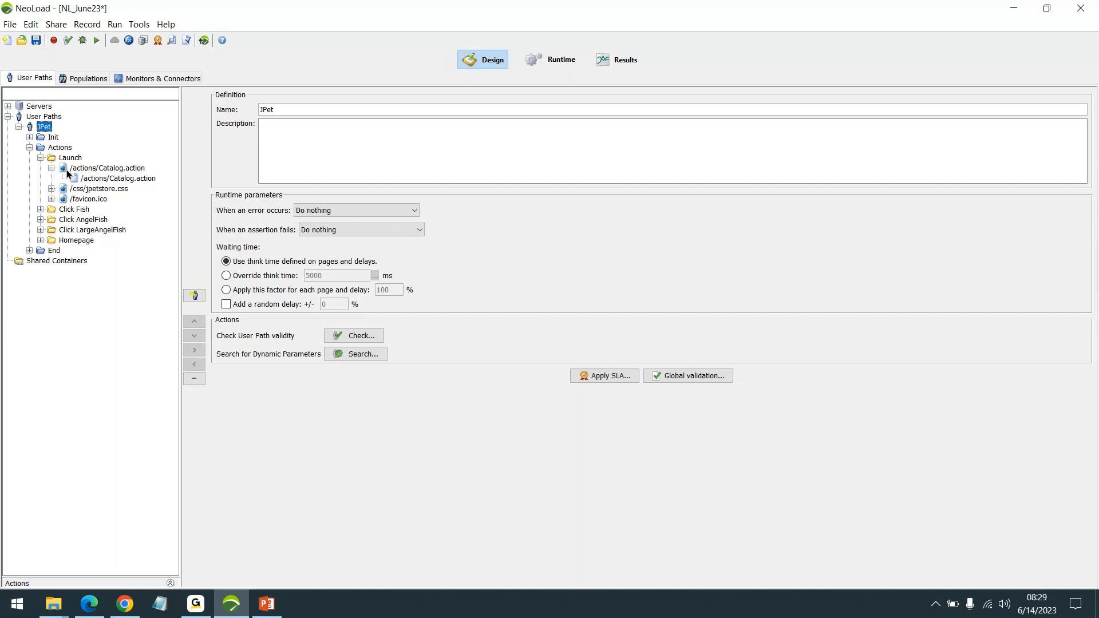
click(96, 169)
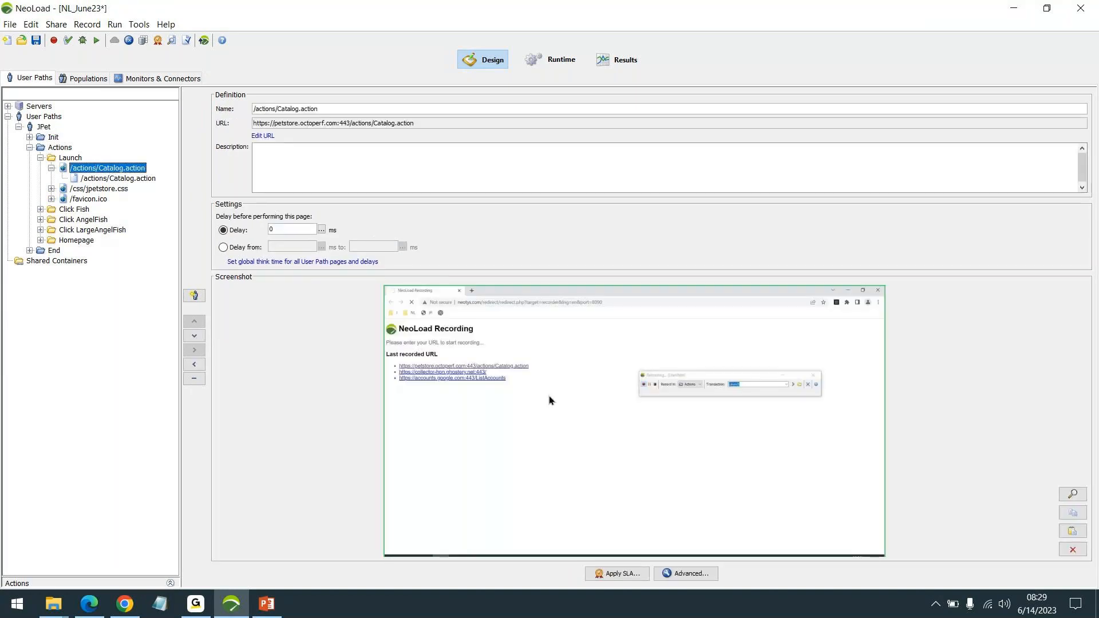
click(88, 192)
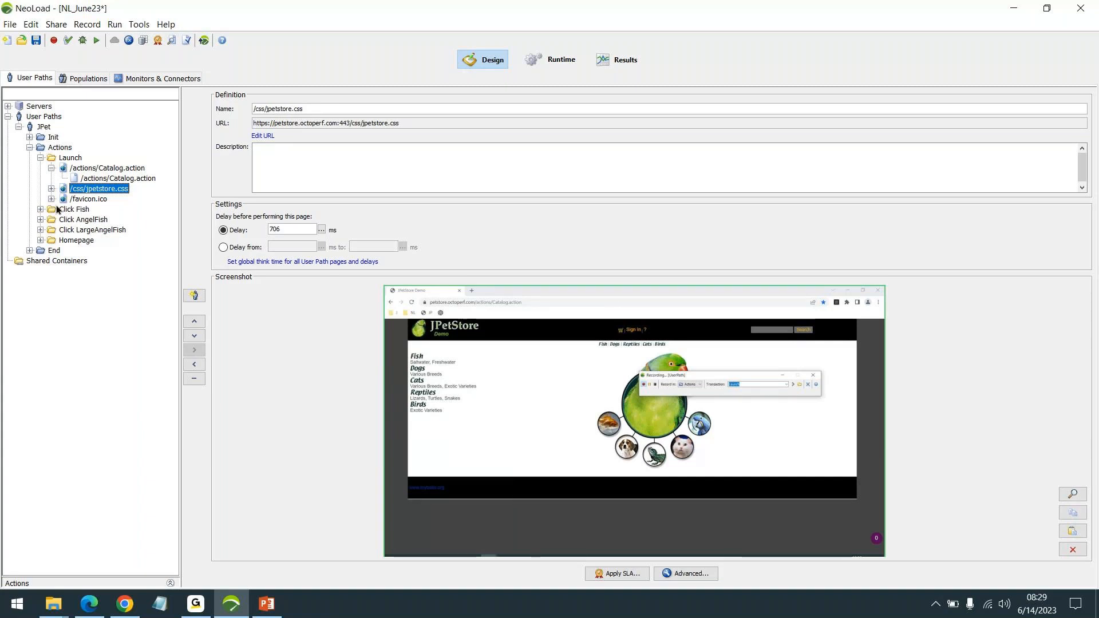
click(81, 179)
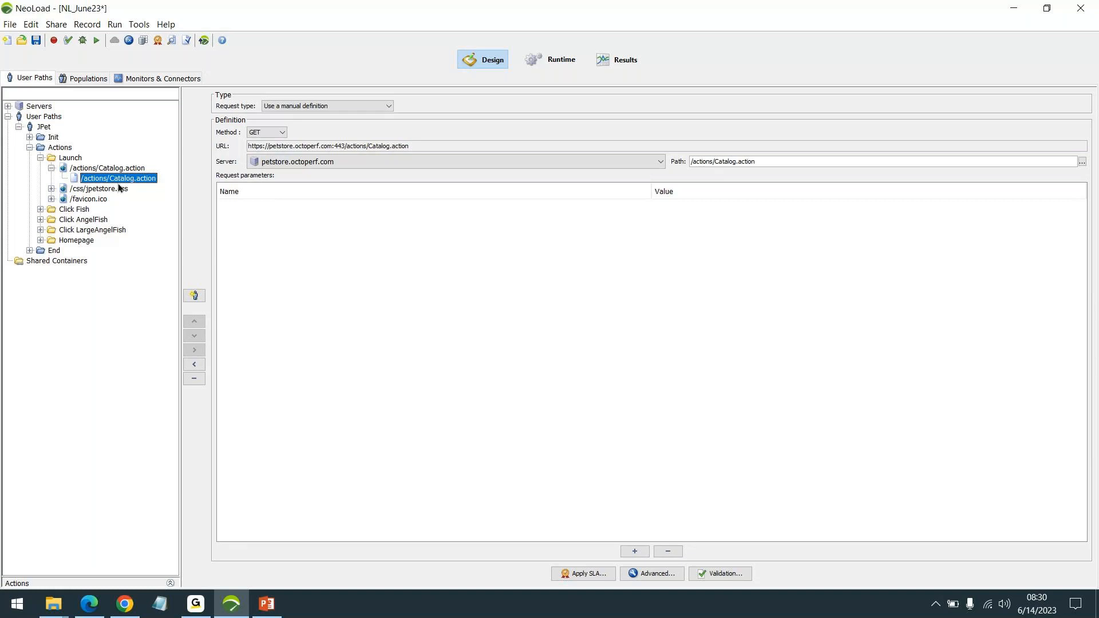
Expand the /css/jpetstore.css page and examine its resource requests, including /images/separator.gif, alongside the Launch and Actions container settings
click(52, 188)
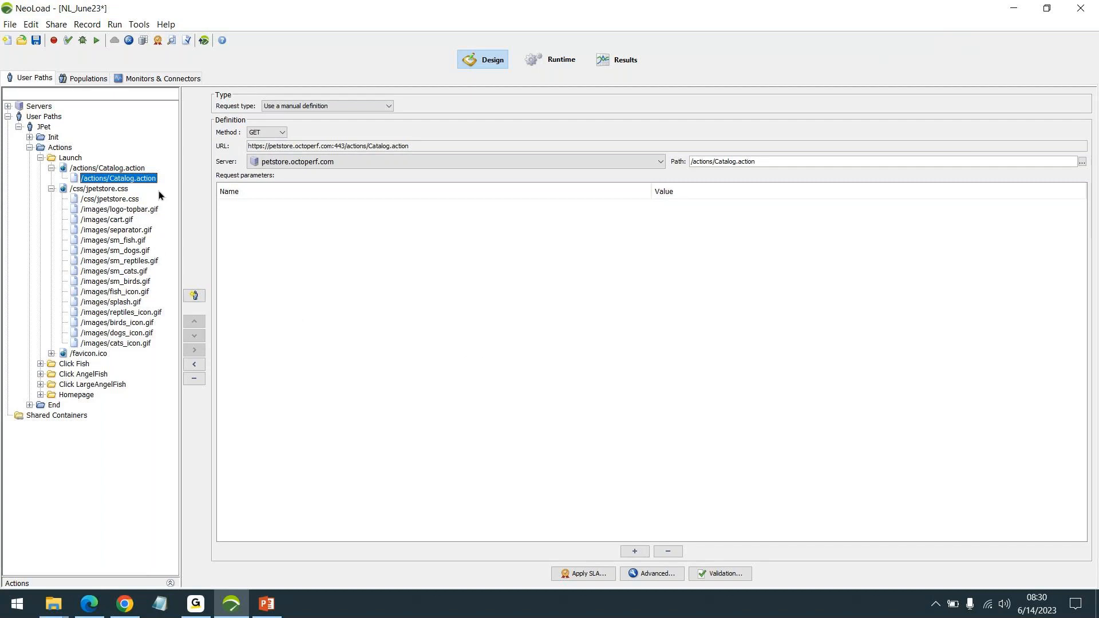
click(94, 190)
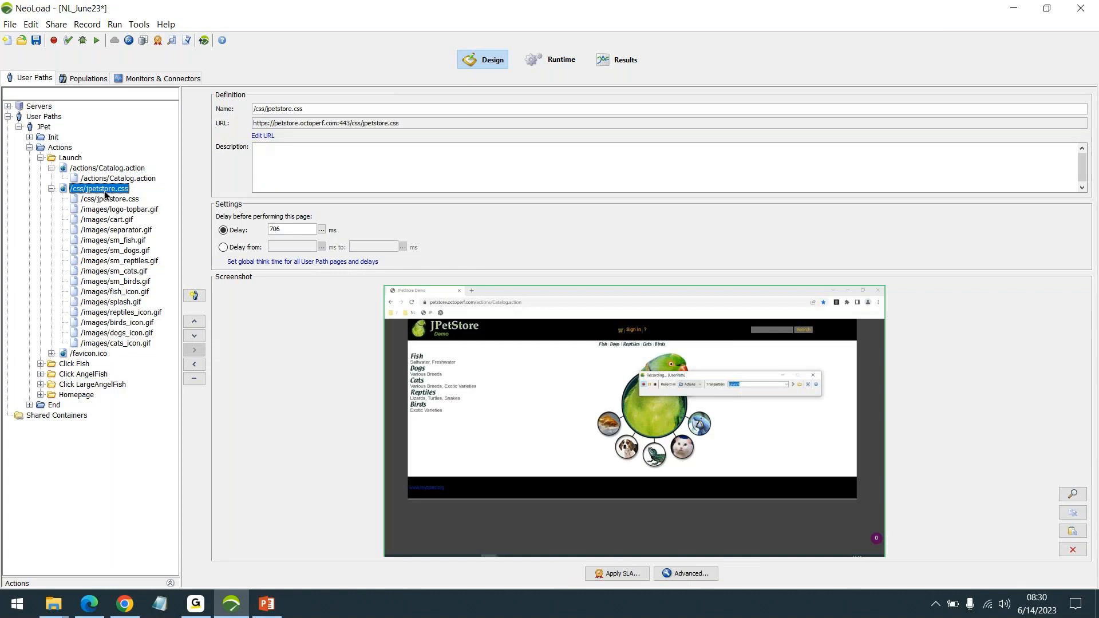
click(60, 158)
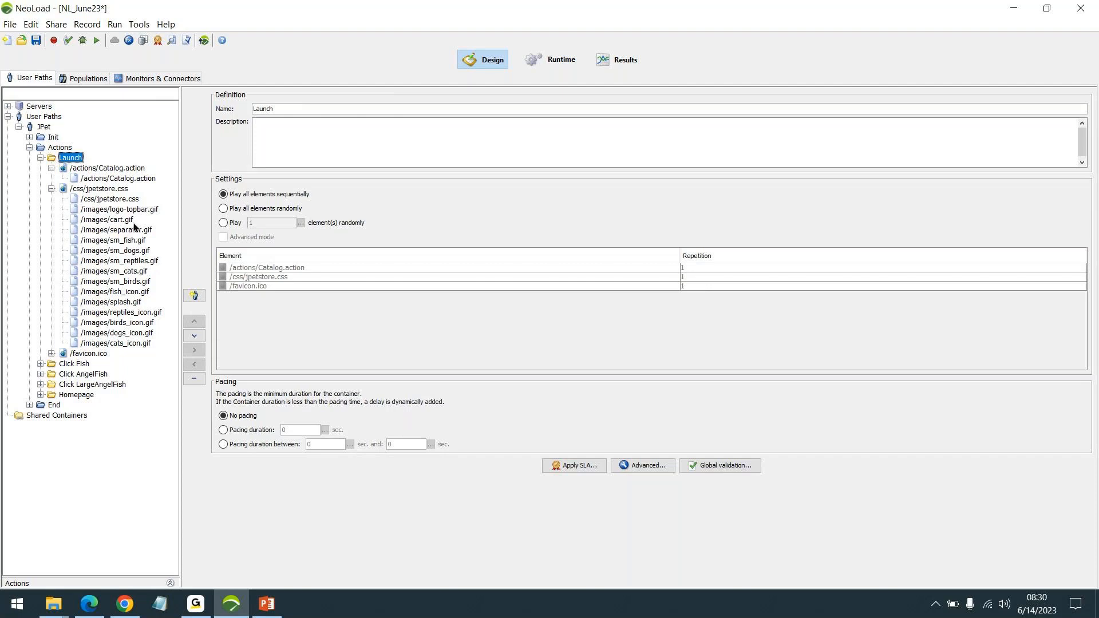
click(50, 149)
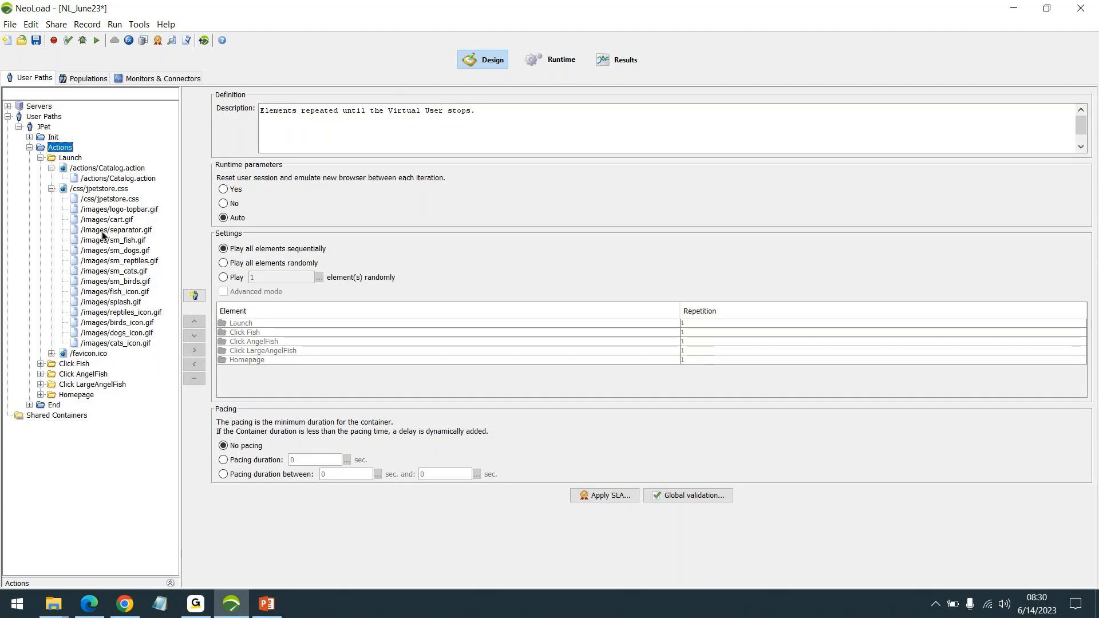
click(92, 190)
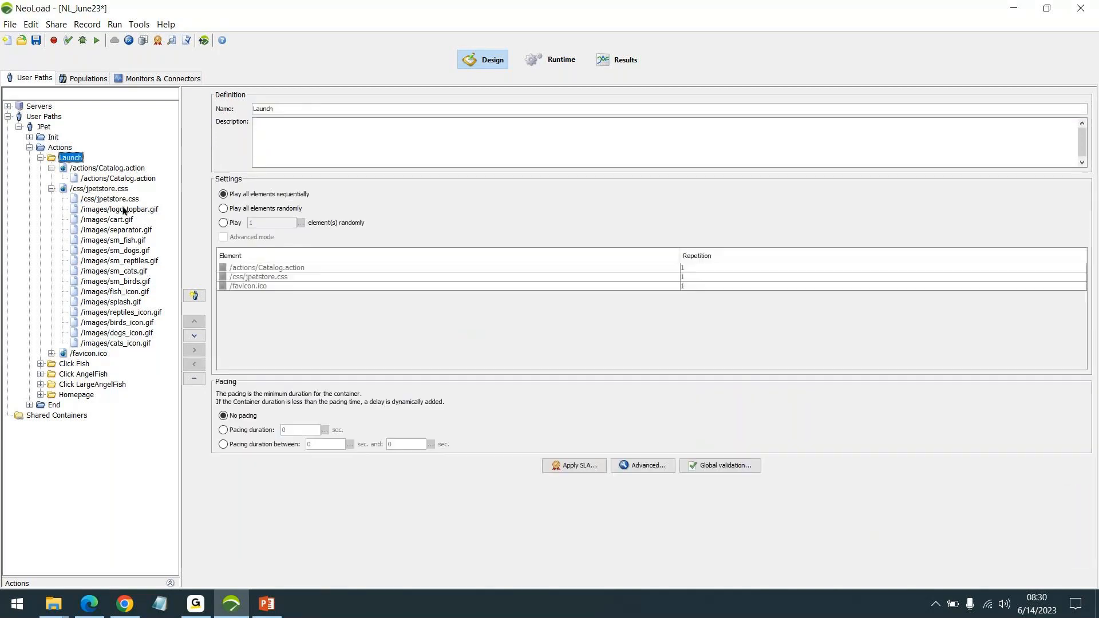
click(71, 159)
click(107, 232)
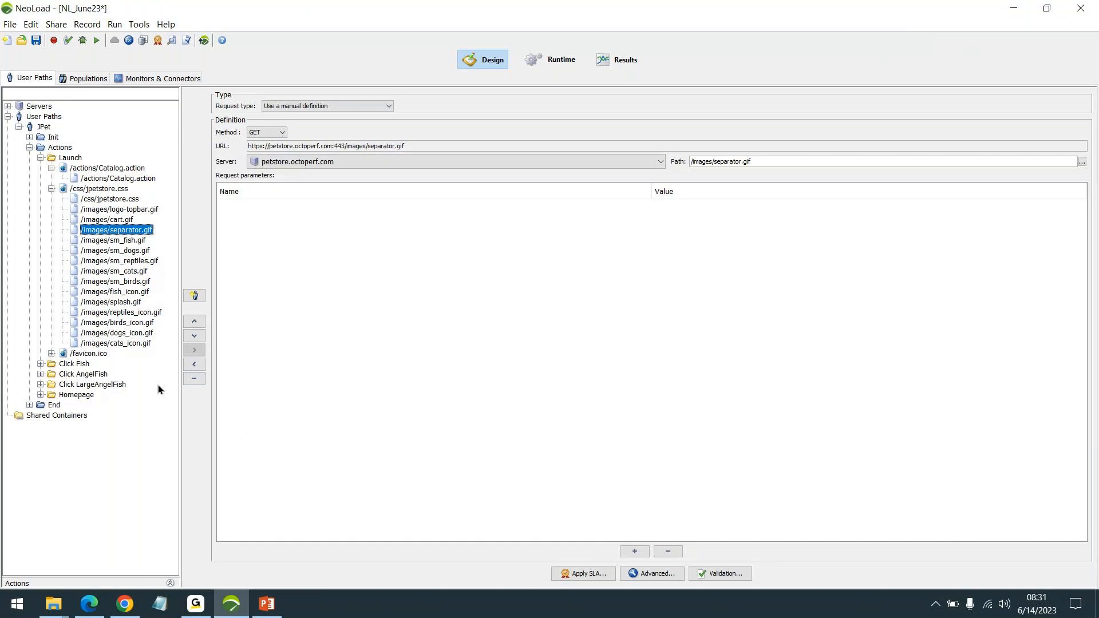
Switch to Chrome, open the developer tools with the network log beside the JPetStore page, and widen them slightly
click(125, 604)
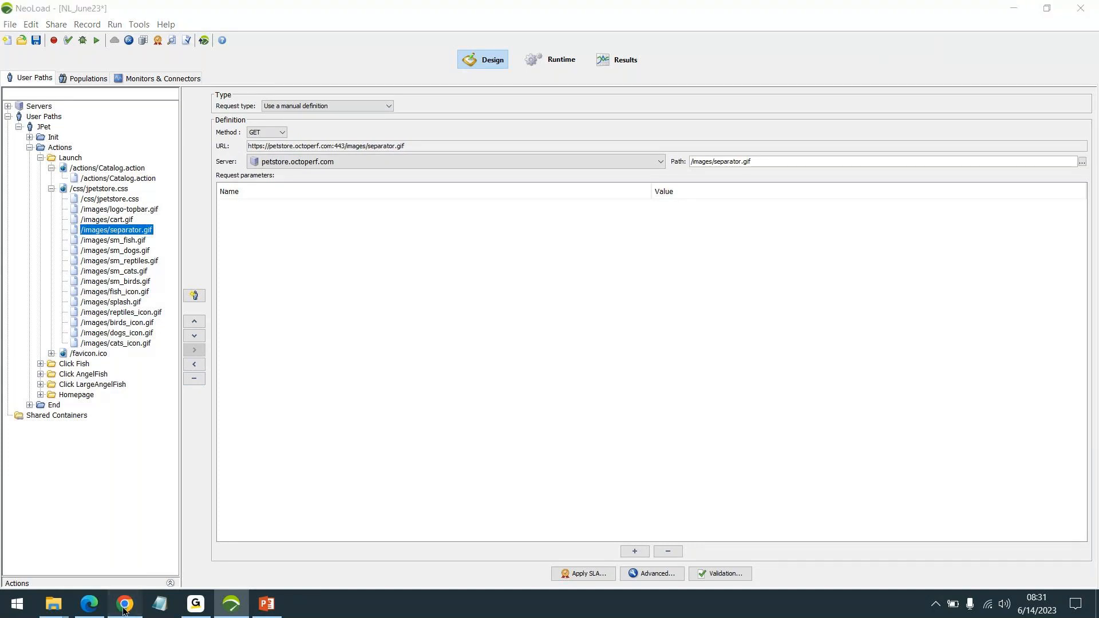
click(1087, 60)
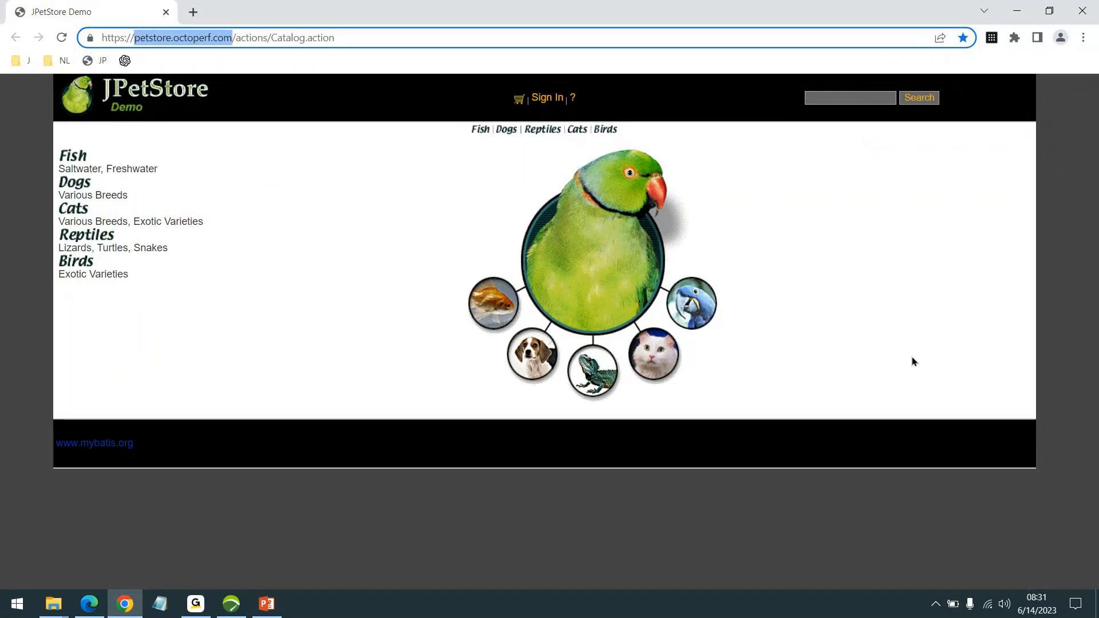
key(F12)
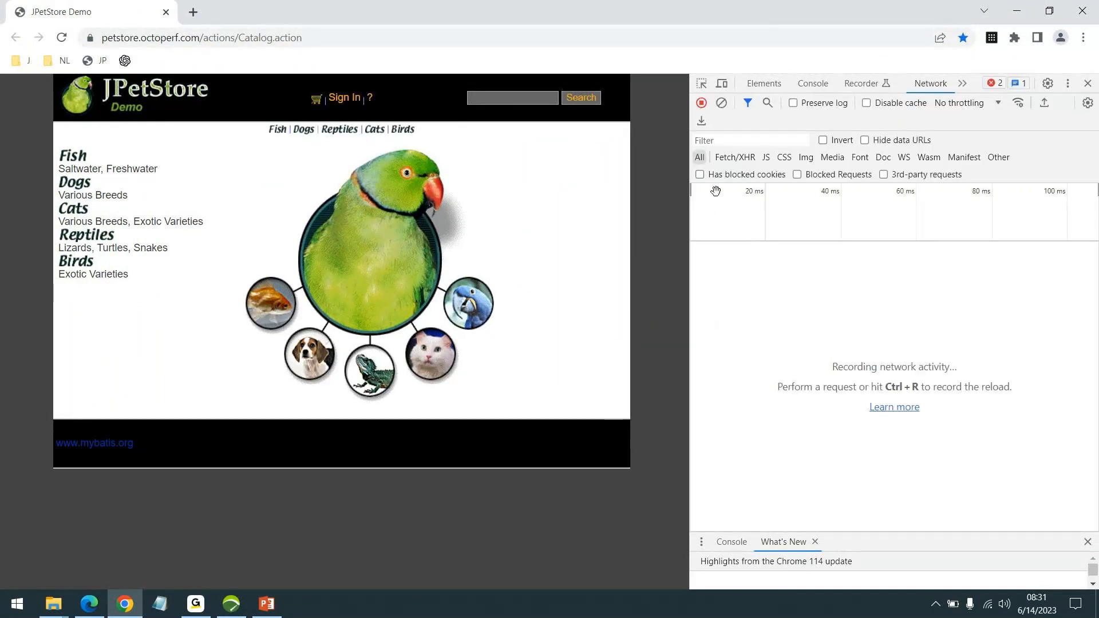
click(1083, 39)
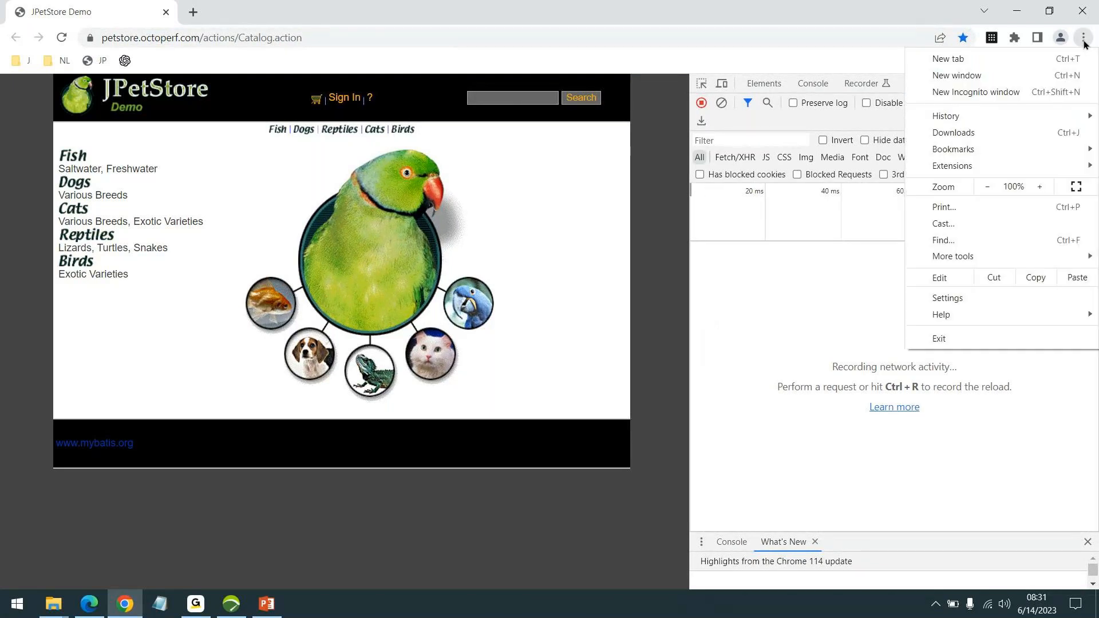
mouse_move(948, 255)
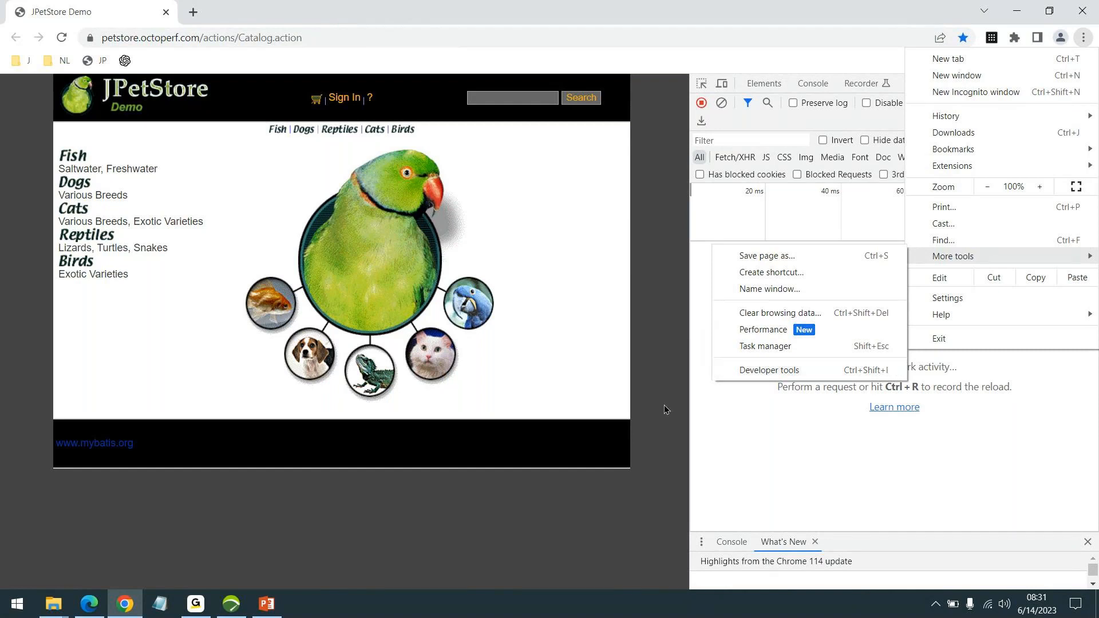
click(789, 453)
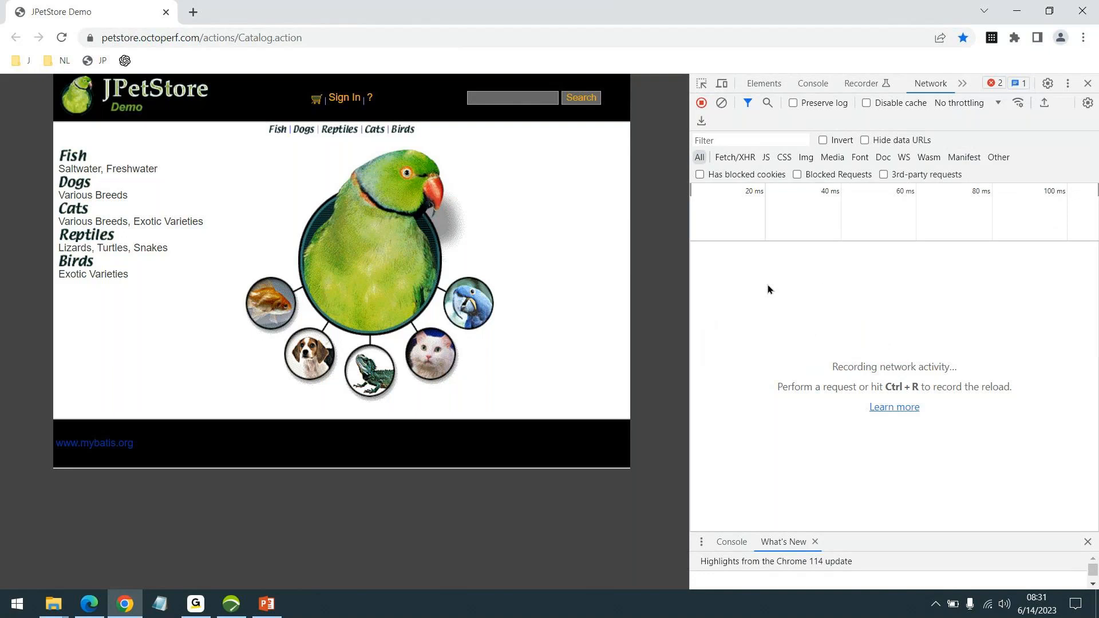
drag(691, 315, 670, 315)
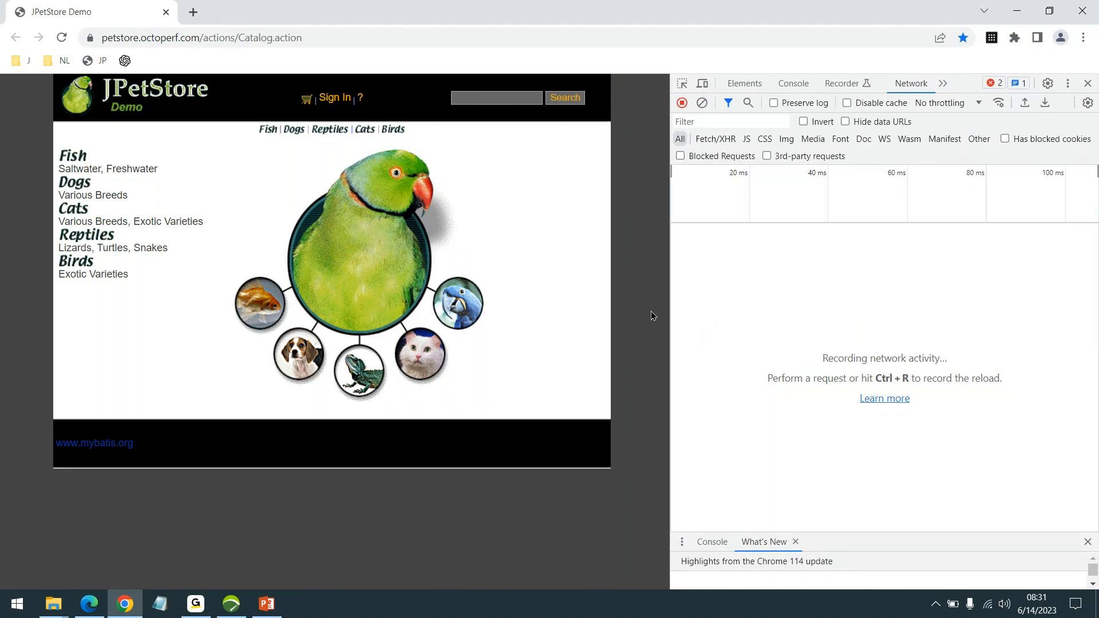
Reload the JPetStore page in Chrome to capture its network requests and enlarge the request list
click(230, 608)
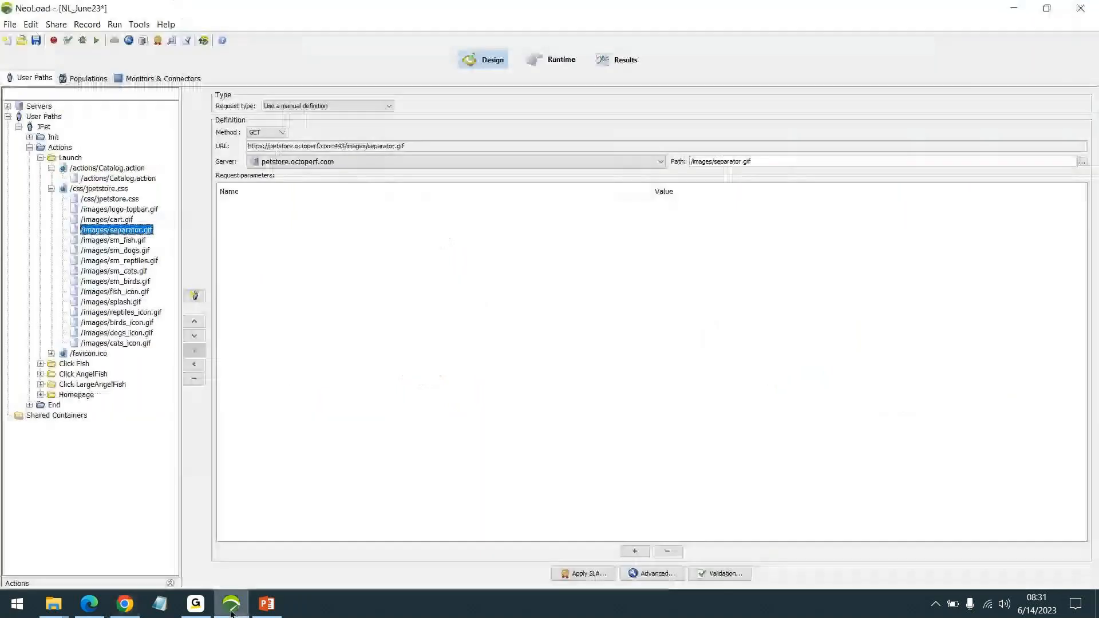
click(231, 608)
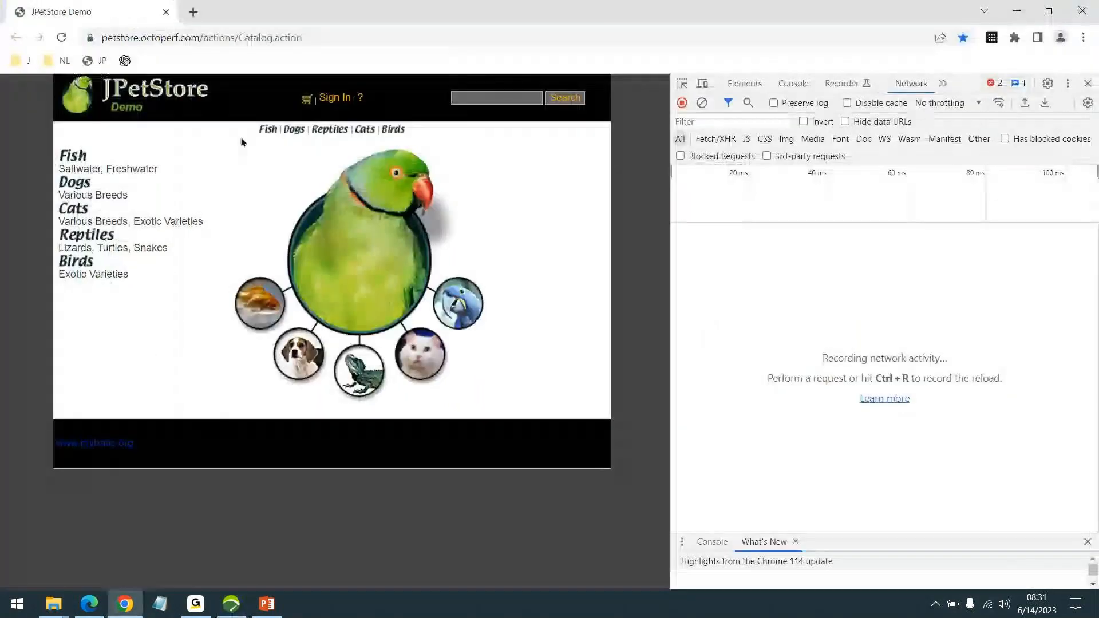
click(62, 37)
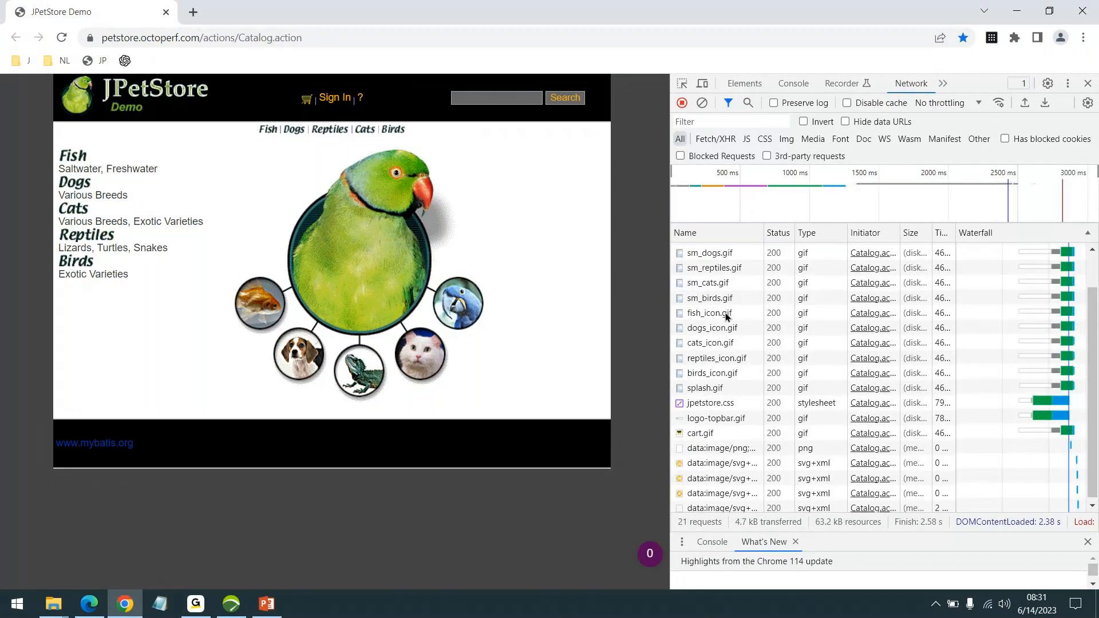
drag(671, 314, 623, 317)
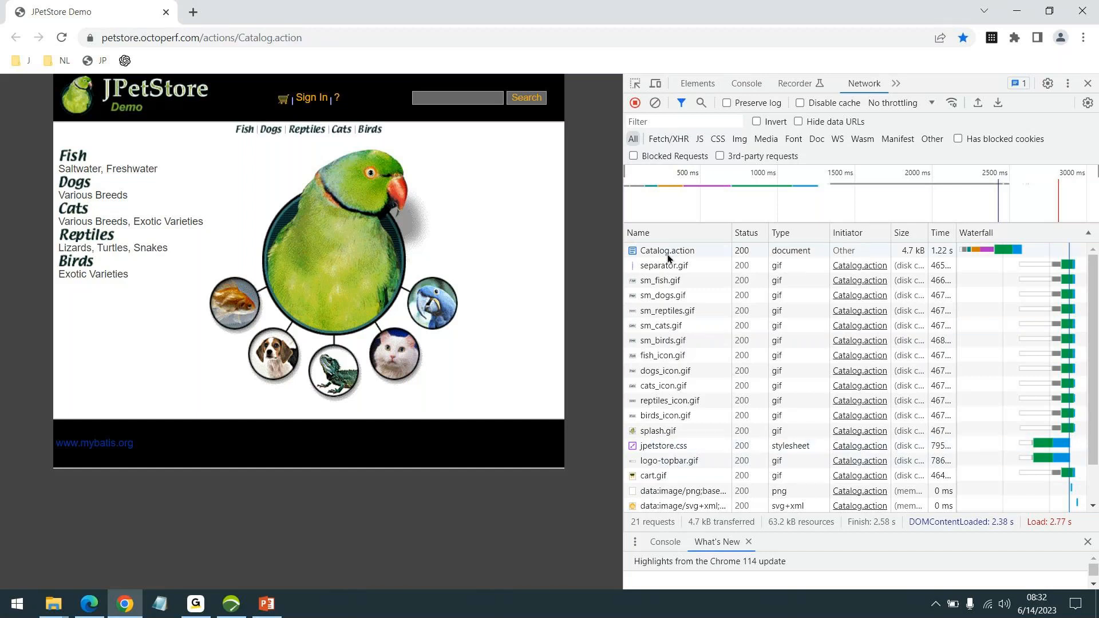
Compare the /actions/Catalog.action request under Launch in NeoLoad with the requests captured in Chrome's network log
click(225, 609)
click(119, 179)
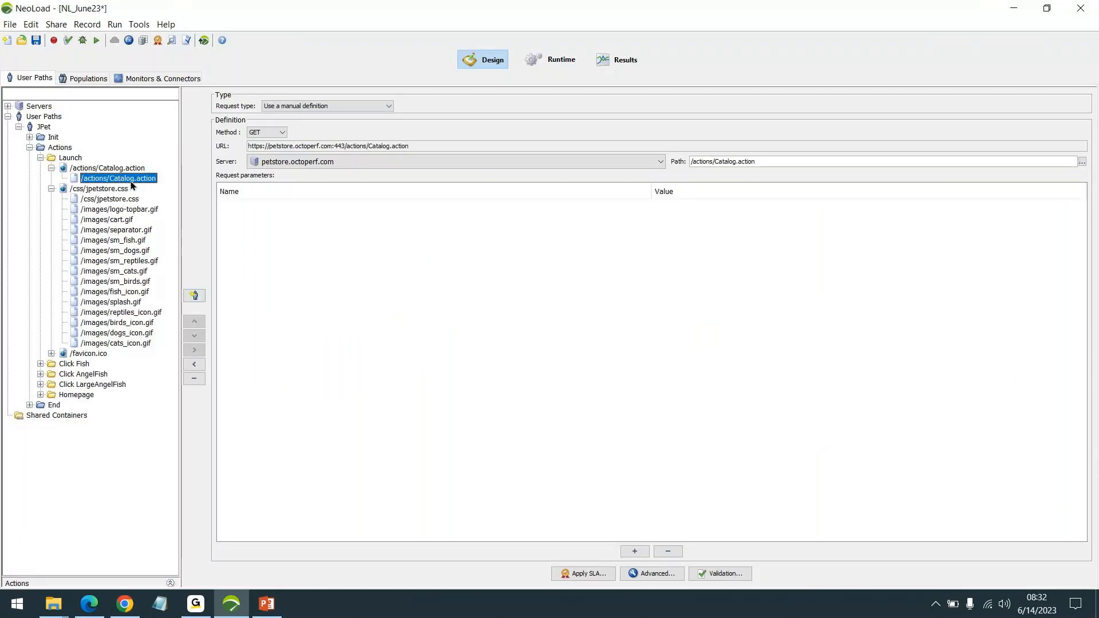
click(233, 604)
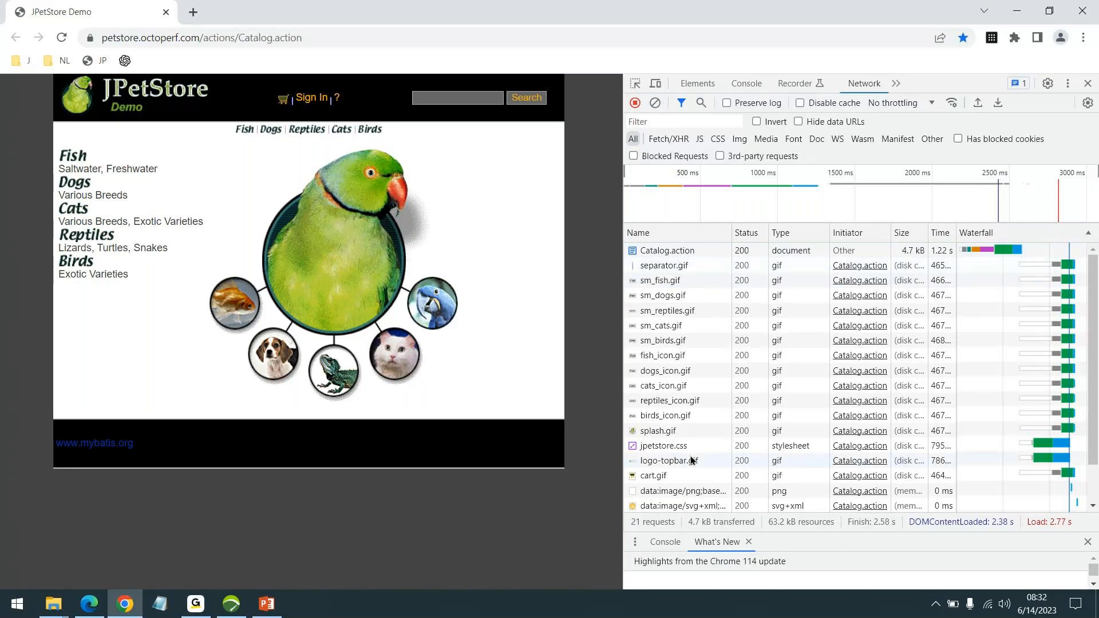
scroll(691, 461, down, 1)
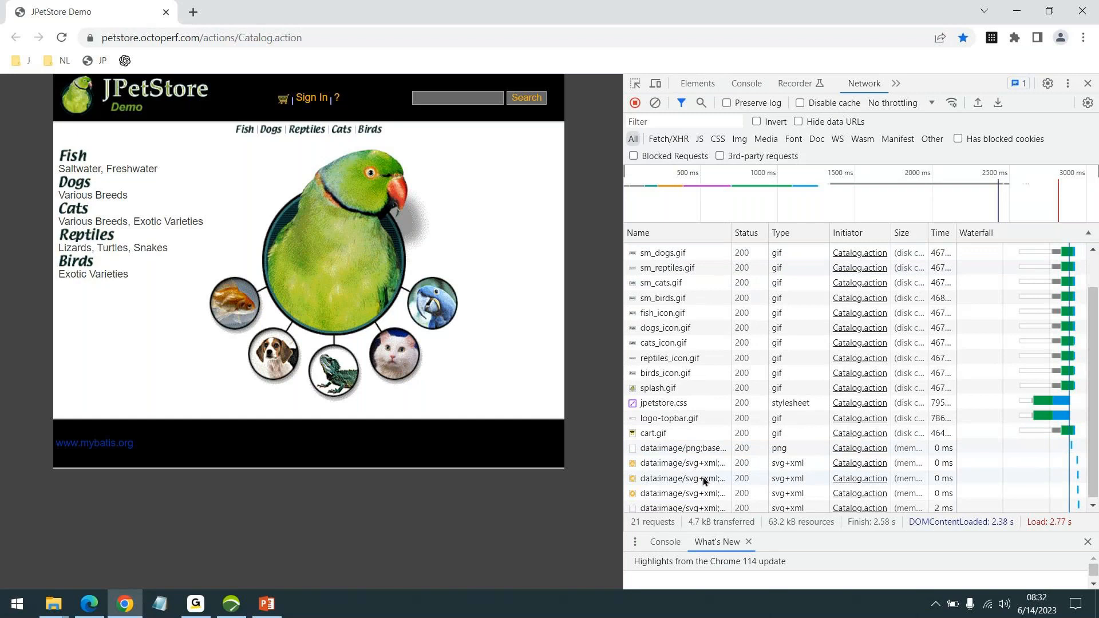
scroll(709, 406, up, 1)
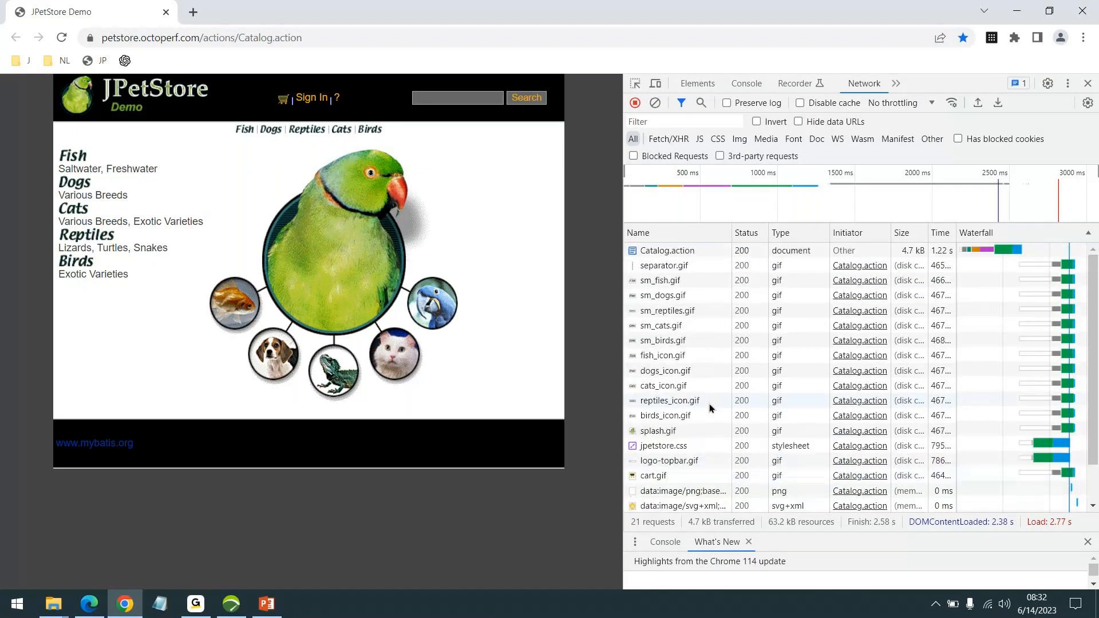
Expand the /favicon.ico page under Launch in NeoLoad, and return to Chrome to examine the rest of the captured requests
click(232, 604)
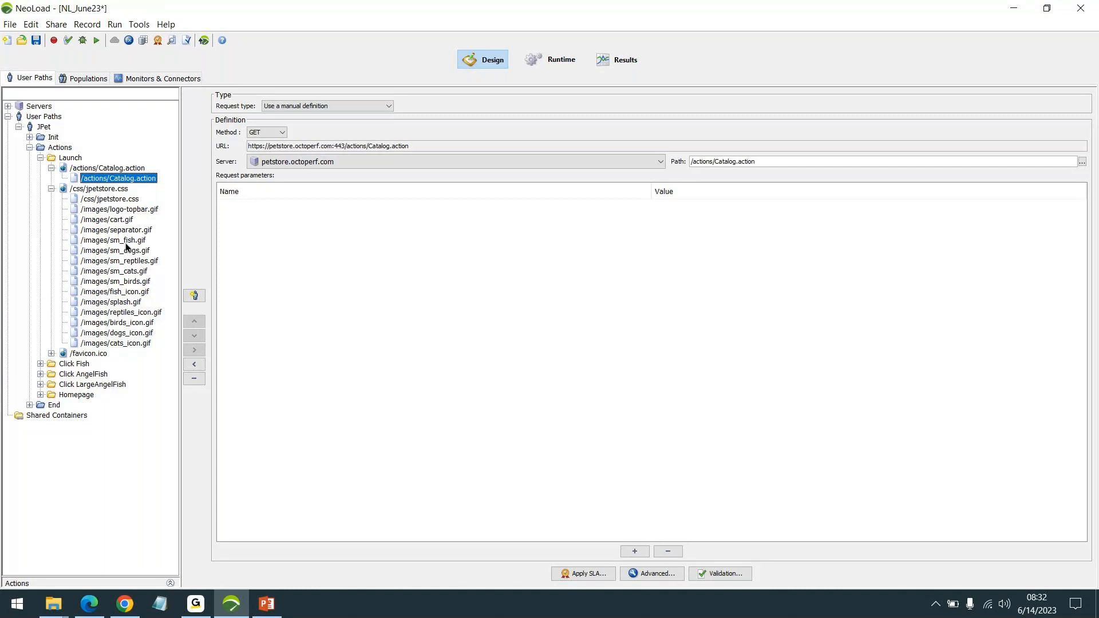
click(52, 353)
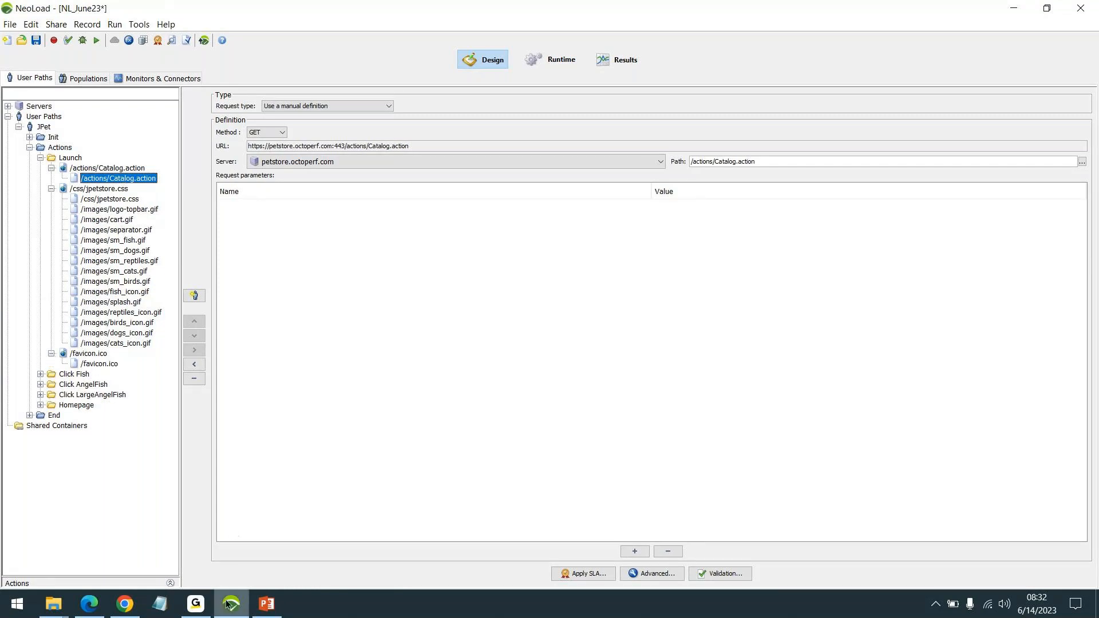
click(125, 604)
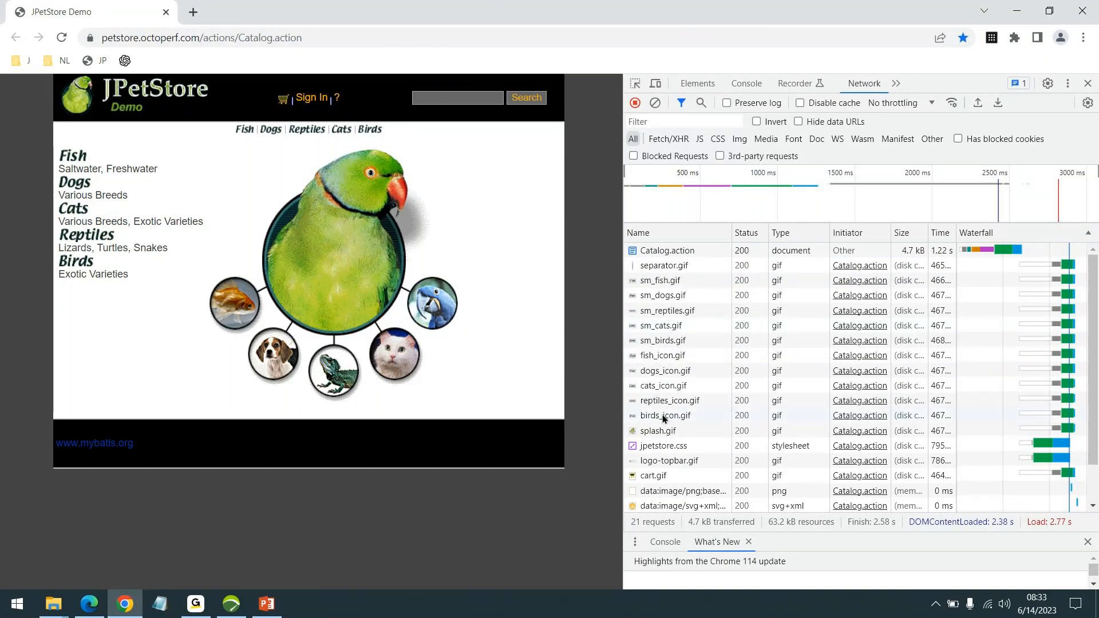
scroll(667, 417, down, 1)
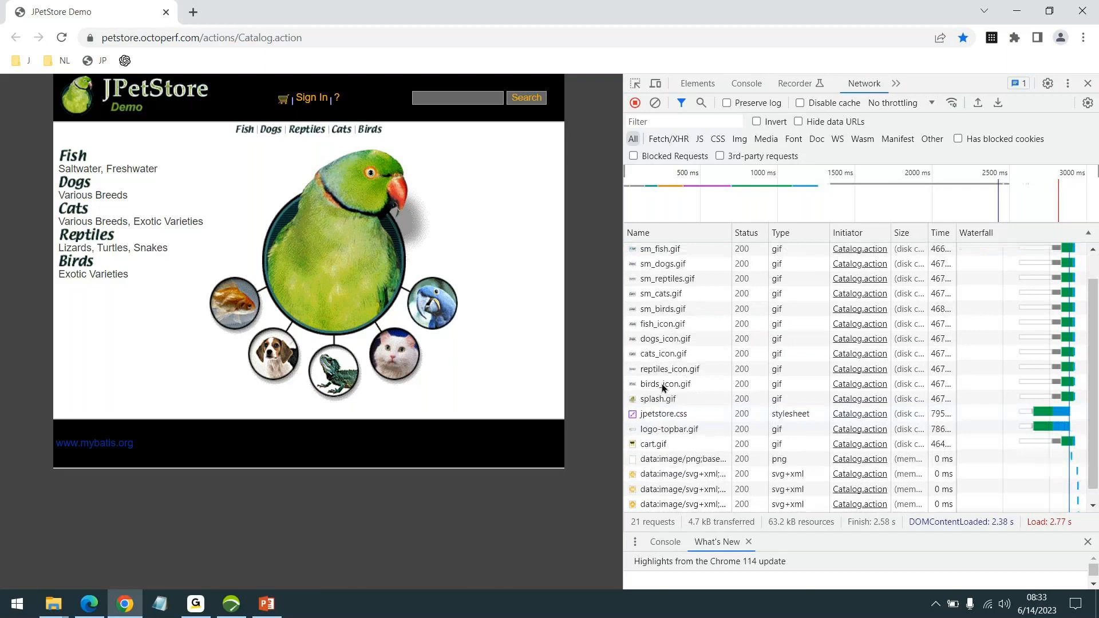
Compare the captured requests from the beginning of Chrome's network log with the Launch transaction's requests in NeoLoad
scroll(664, 384, up, 1)
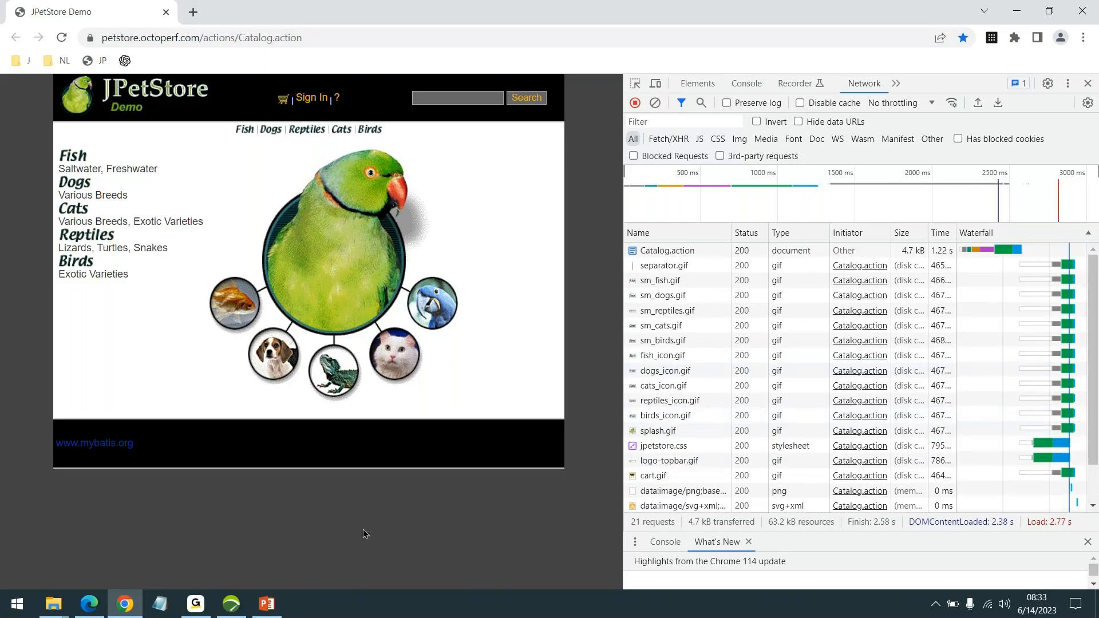
click(232, 604)
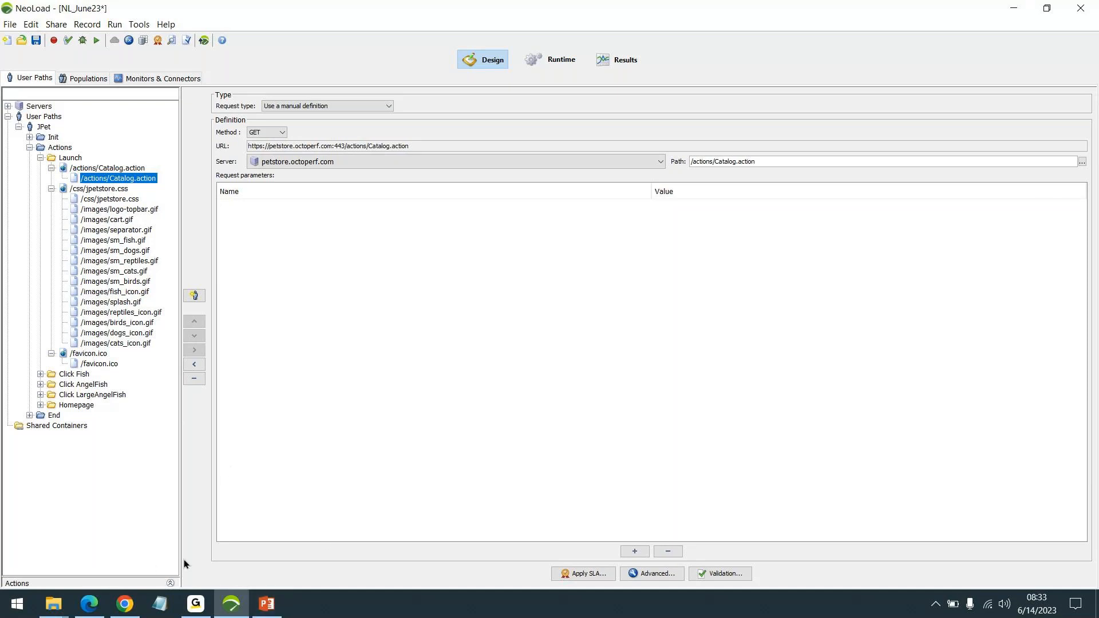
click(195, 604)
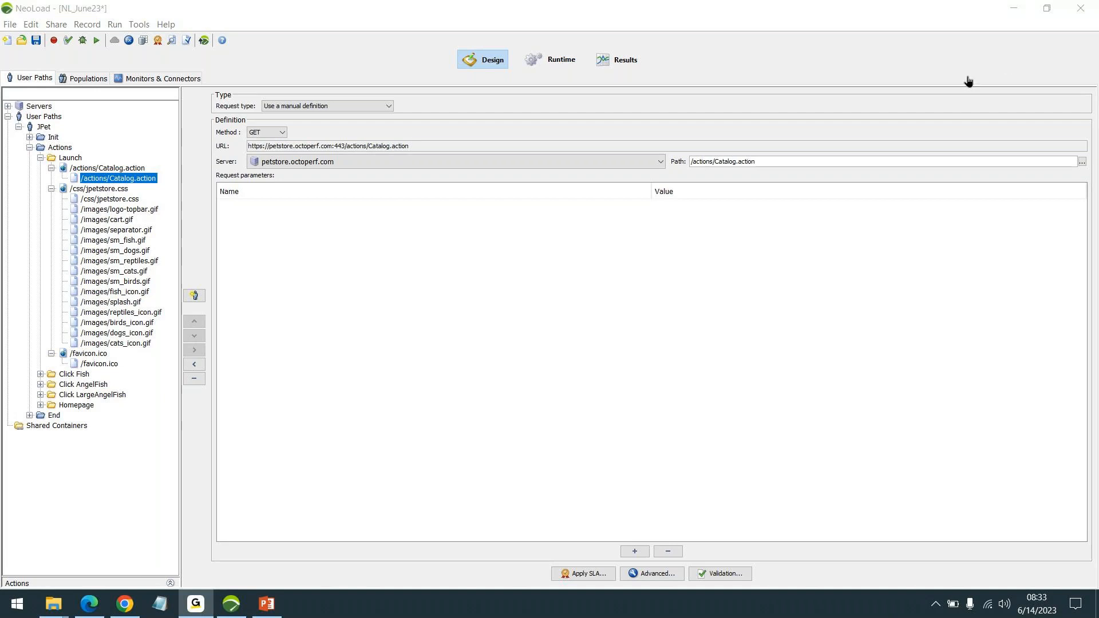
click(1019, 18)
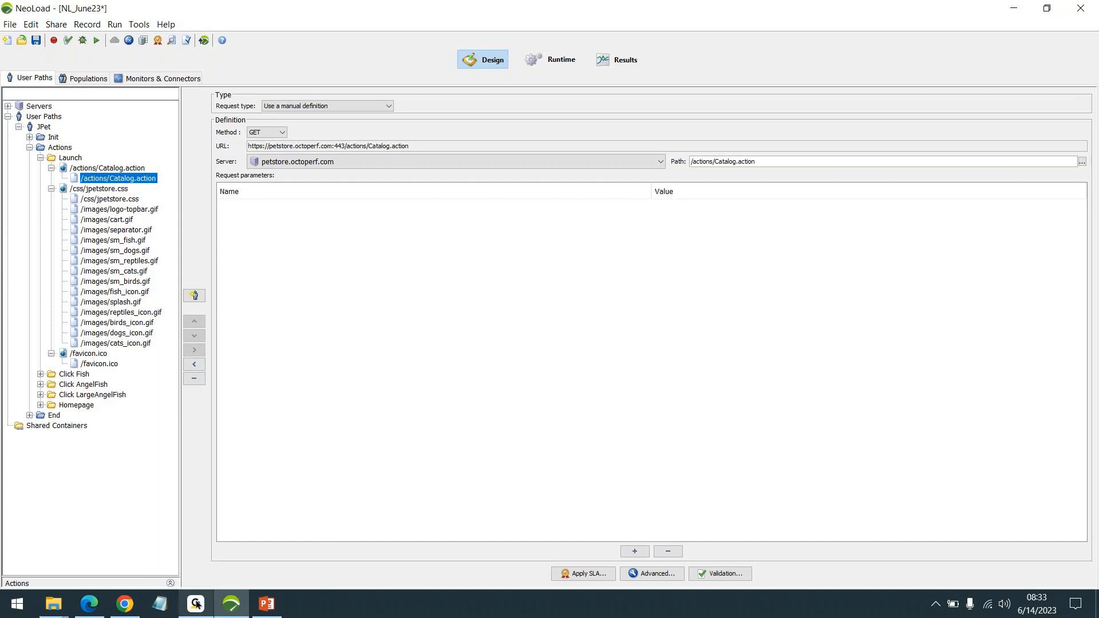
Switch to Chrome, widen the developer tools, and examine the general, response and request headers of the Catalog.action request
click(125, 606)
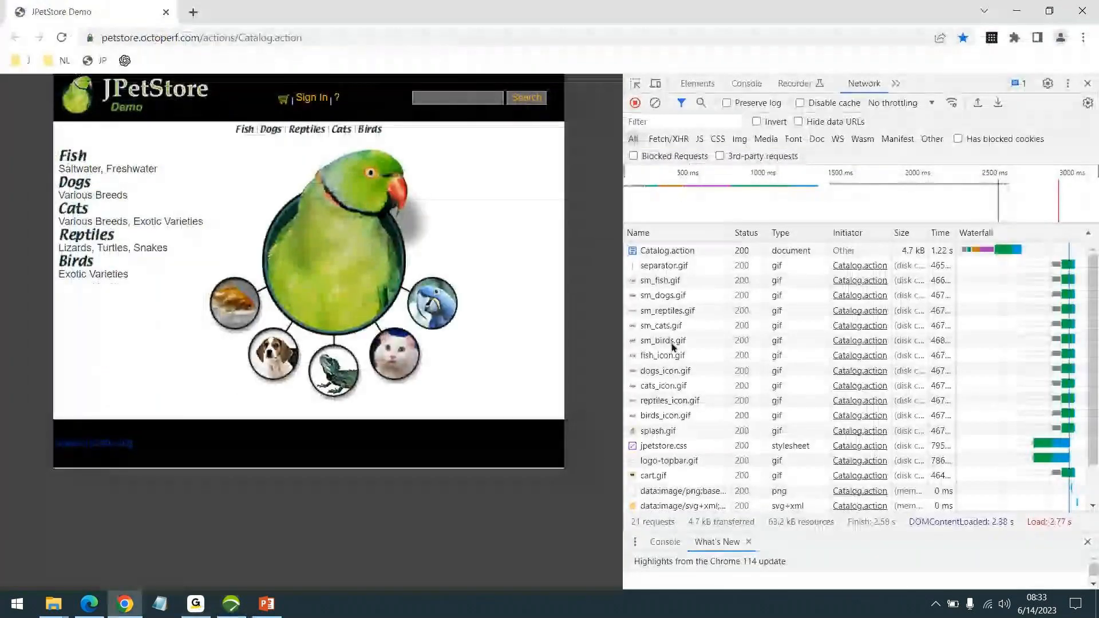
click(677, 252)
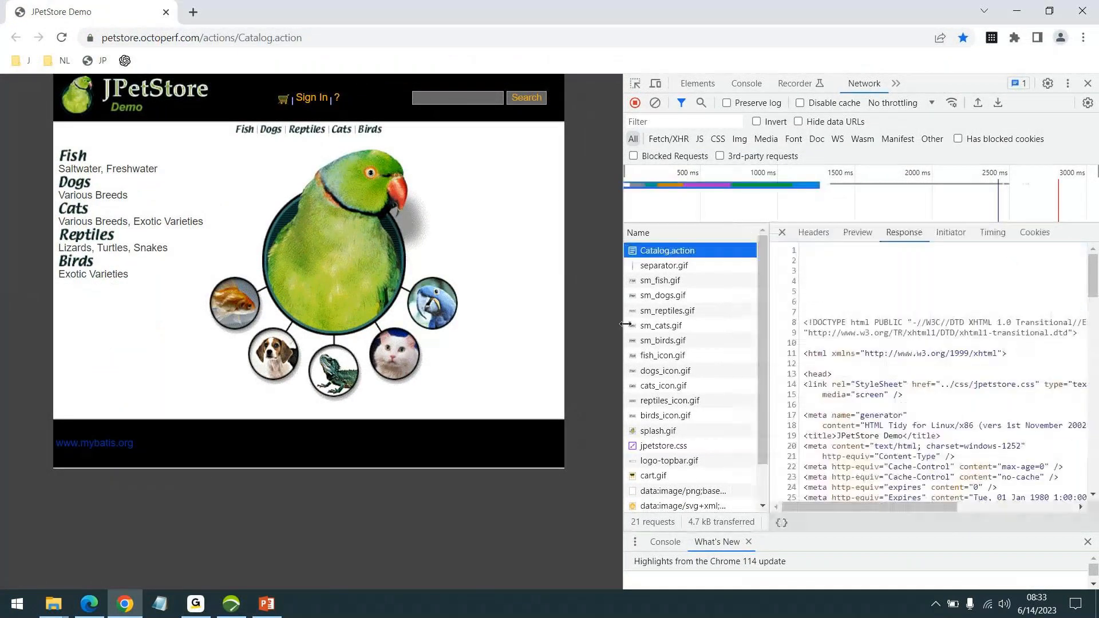
drag(625, 324, 572, 324)
click(756, 232)
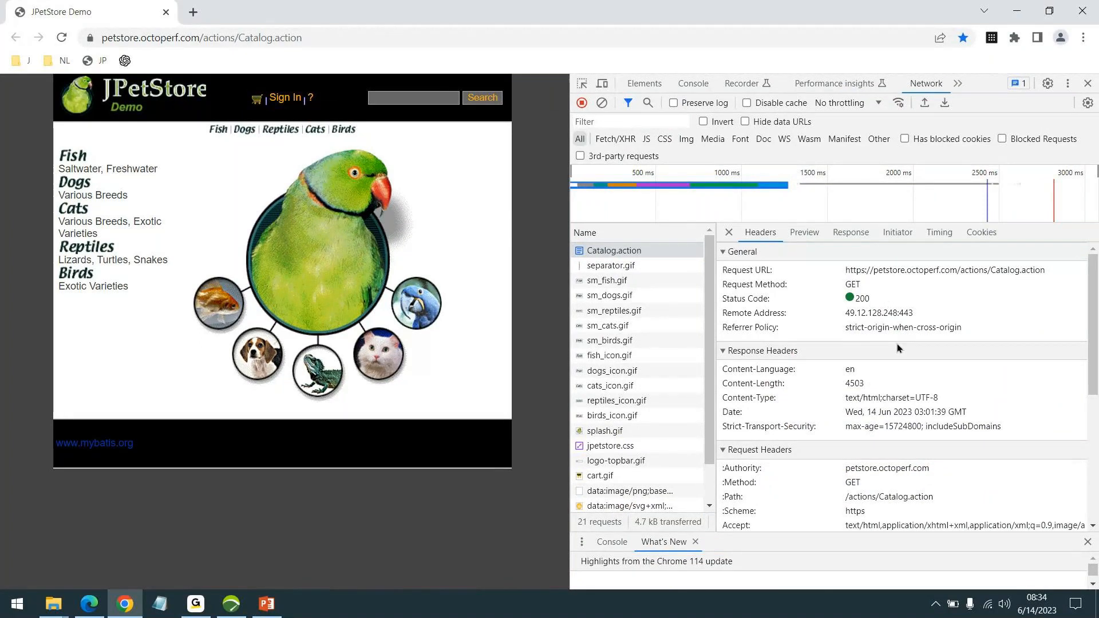
scroll(898, 344, down, 1)
scroll(880, 455, down, 1)
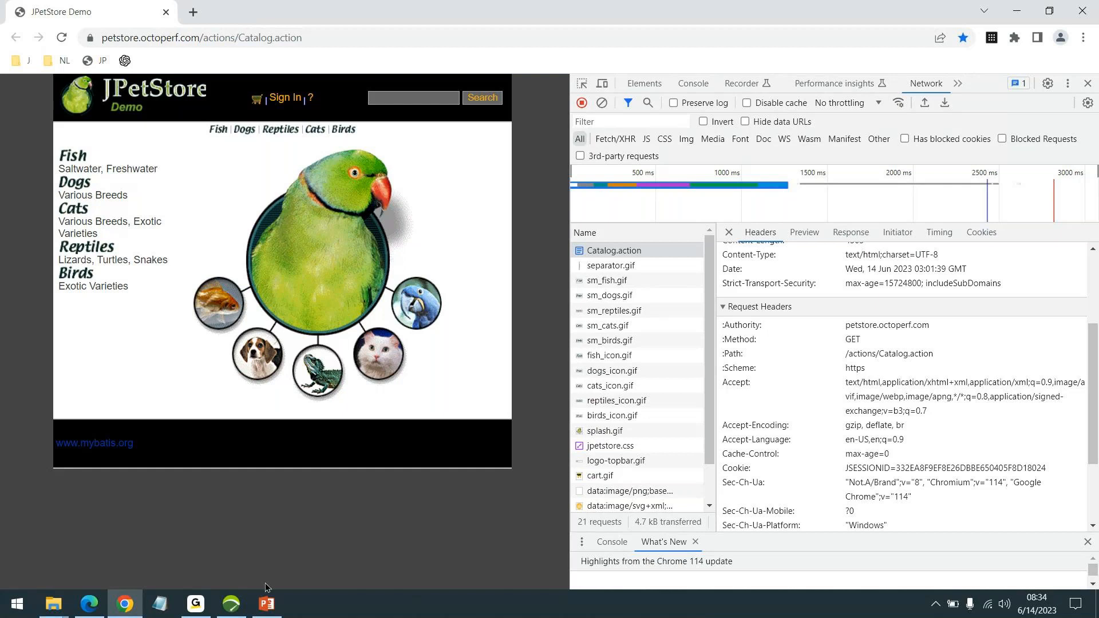
Switch to NeoLoad, open the advanced parameters of the /actions/Catalog.action request and inspect its recorded request and URL
click(231, 604)
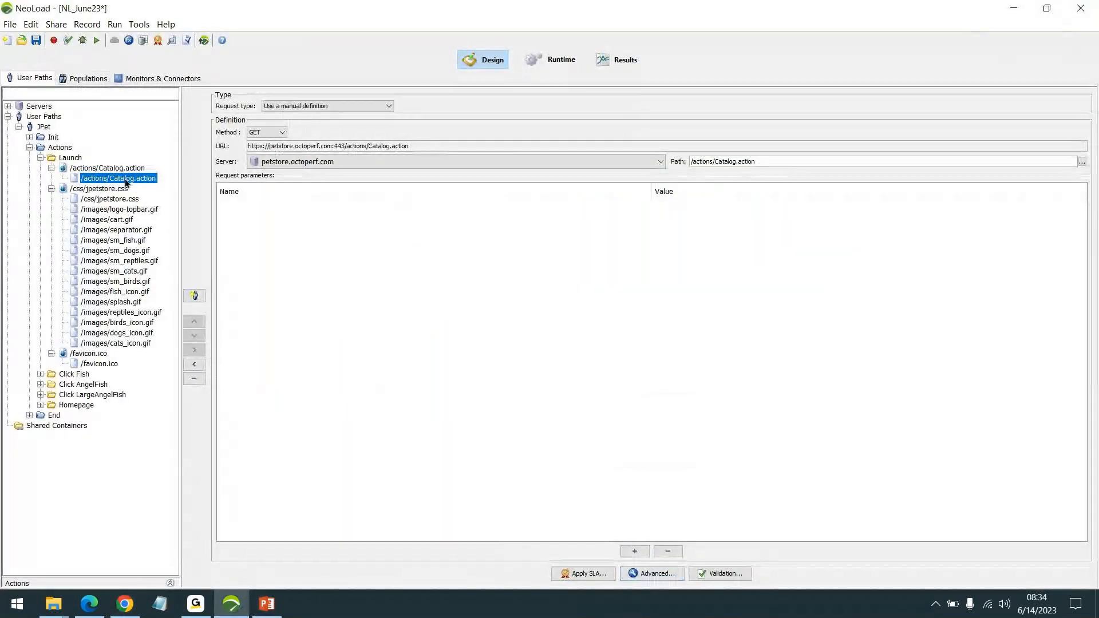
click(653, 574)
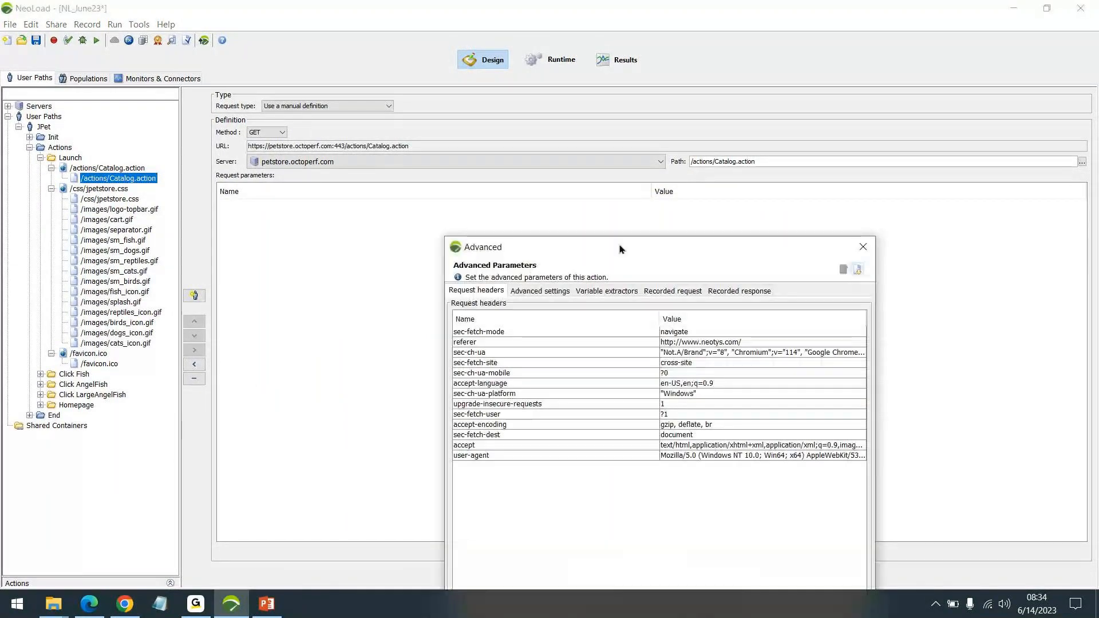
drag(625, 246, 566, 112)
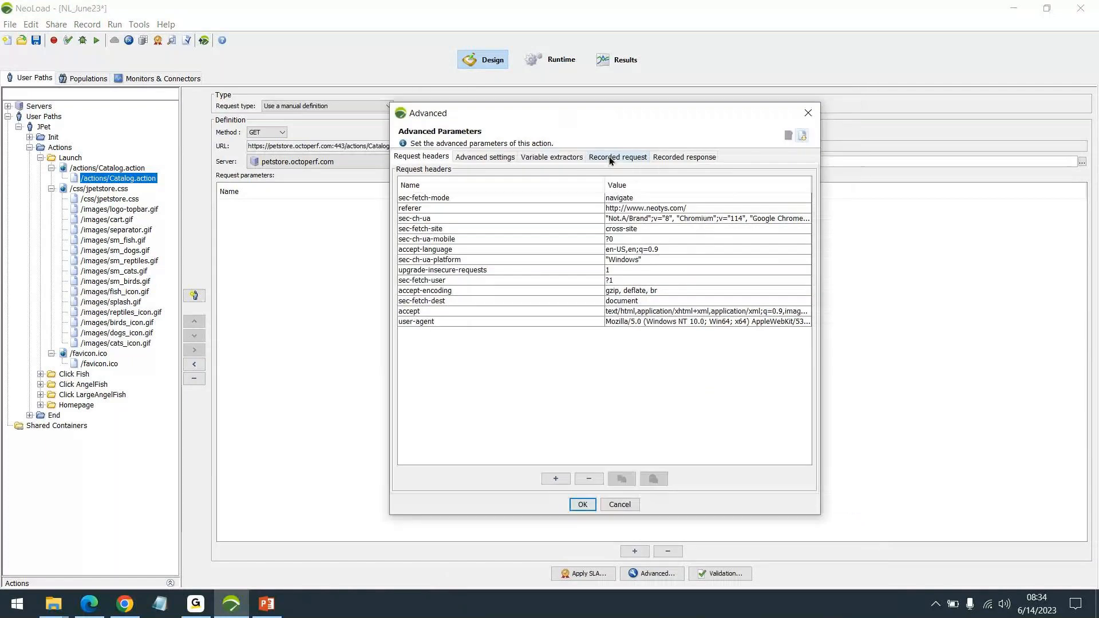
click(611, 161)
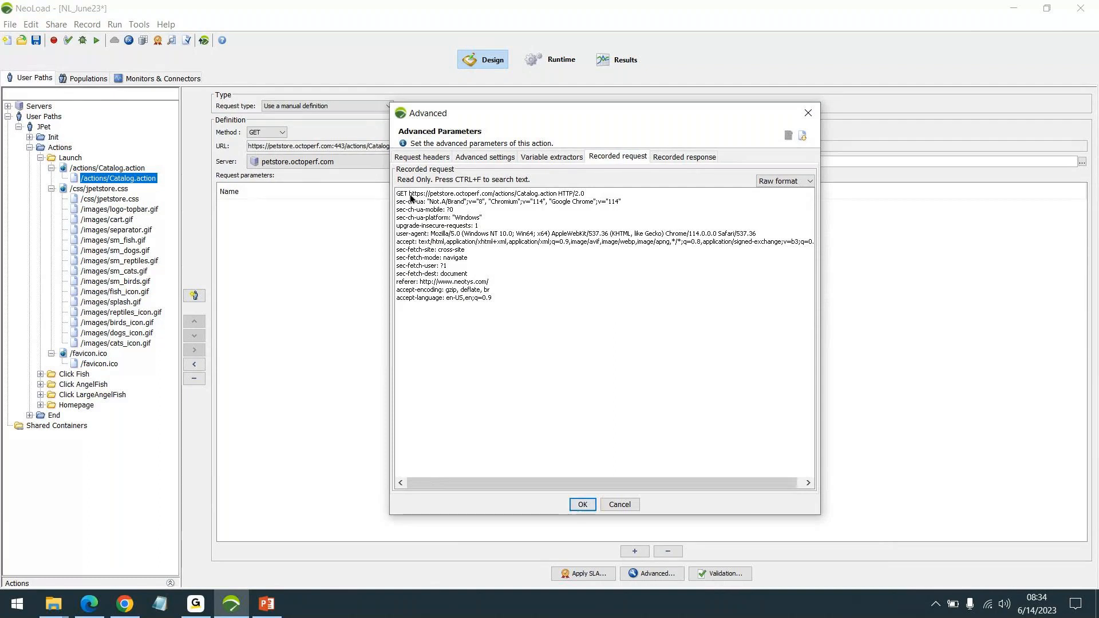
drag(409, 194, 581, 195)
click(429, 221)
Return to Chrome and examine the headers and the HTML response body of the Catalog.action request
click(124, 604)
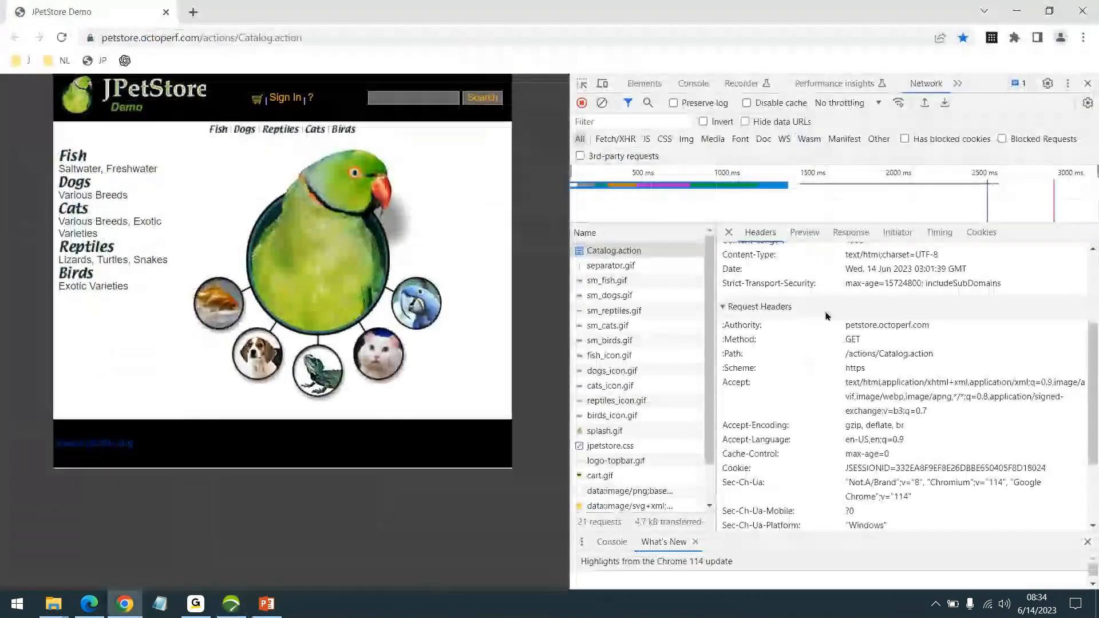
scroll(826, 316, down, 2)
scroll(916, 412, up, 5)
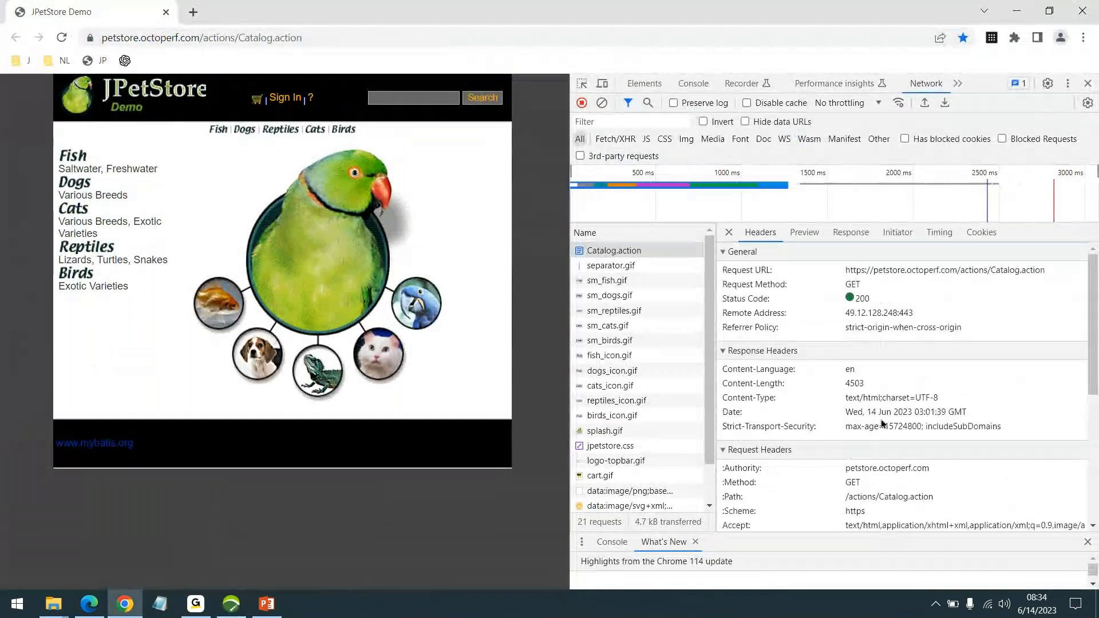
click(850, 232)
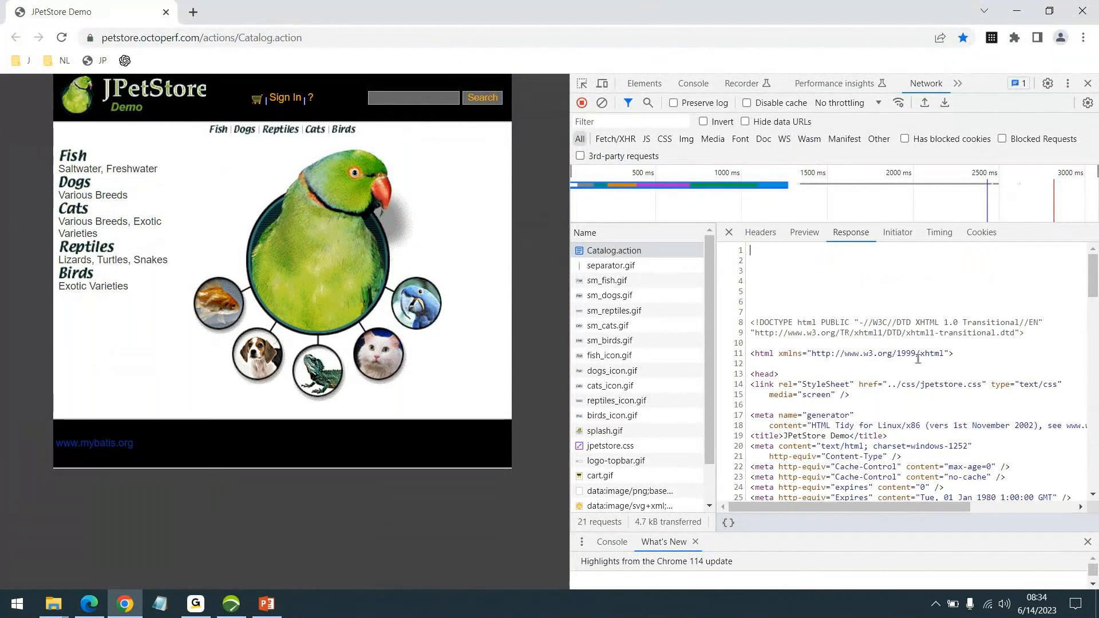
scroll(917, 359, down, 2)
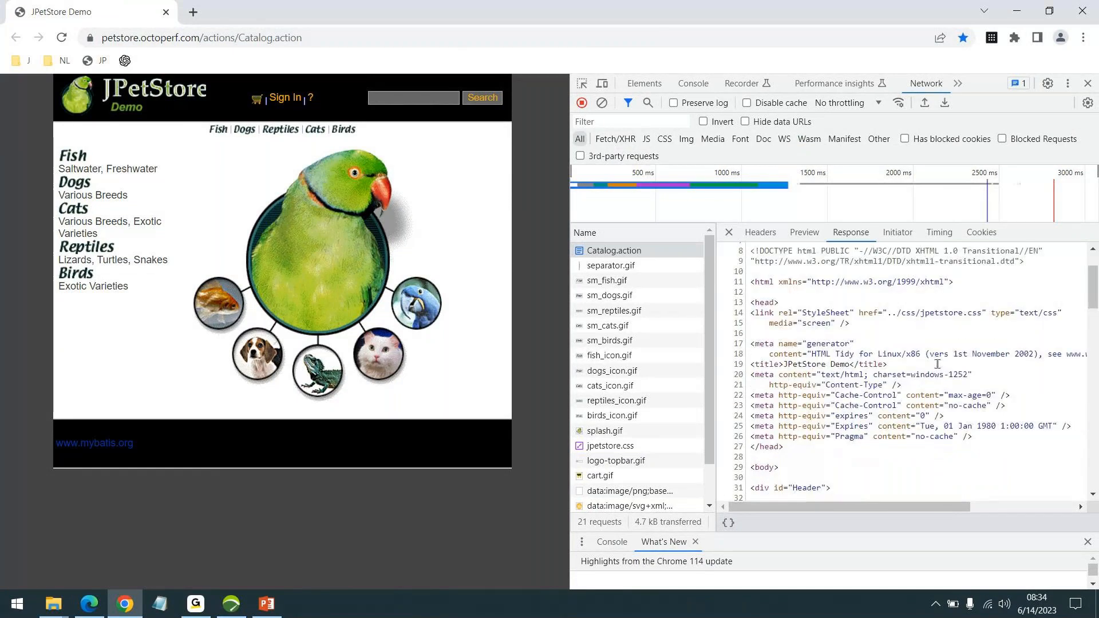
scroll(750, 292, up, 2)
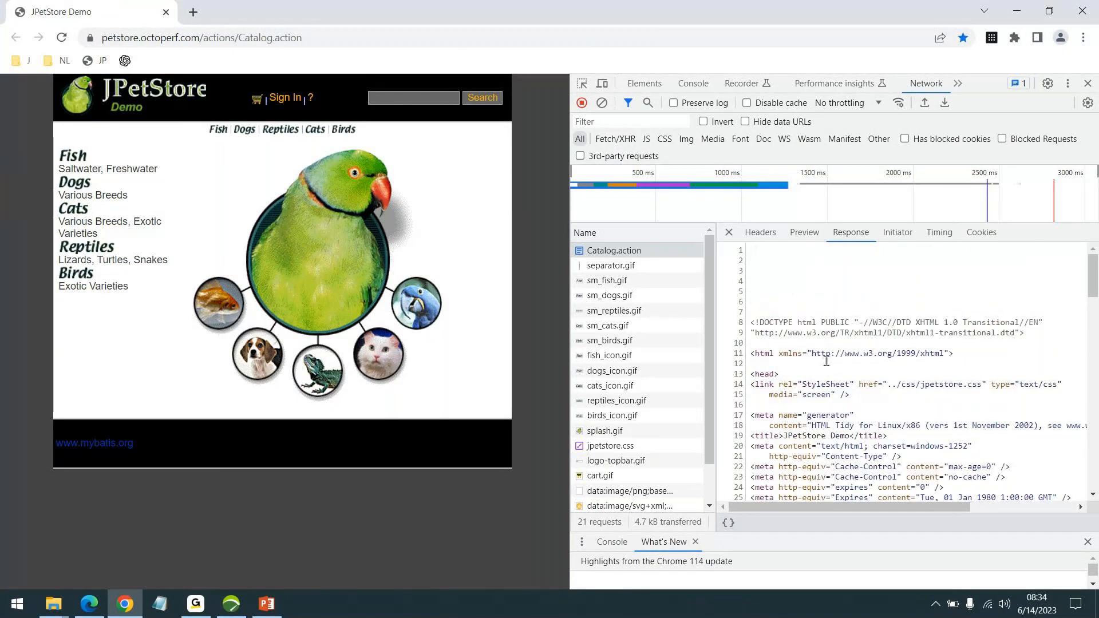
scroll(801, 436, down, 4)
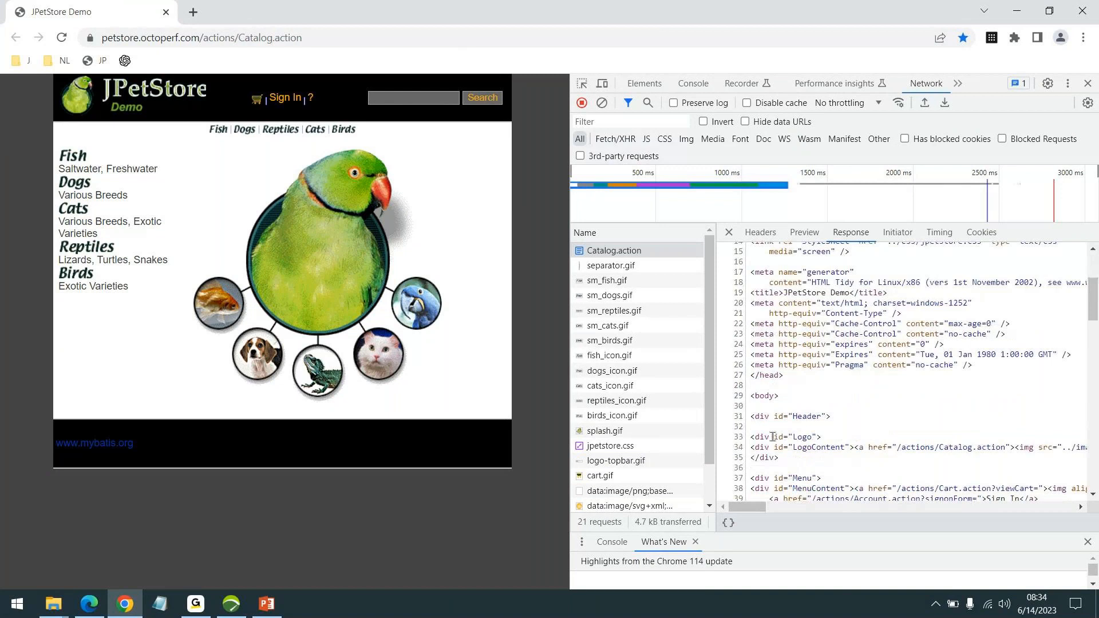
scroll(791, 431, down, 2)
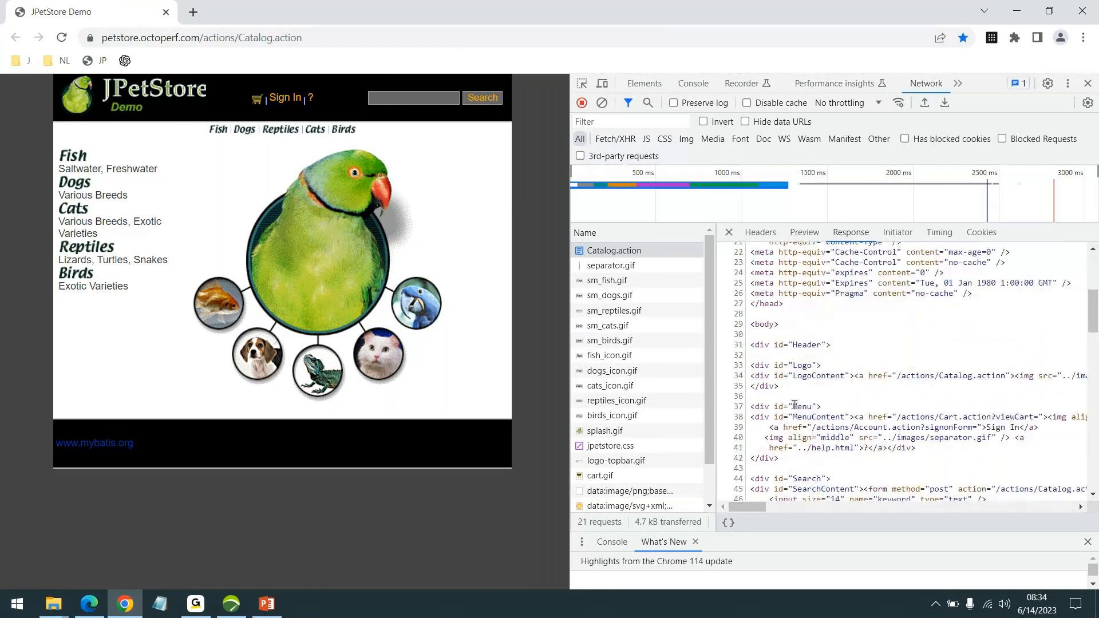
scroll(801, 405, down, 5)
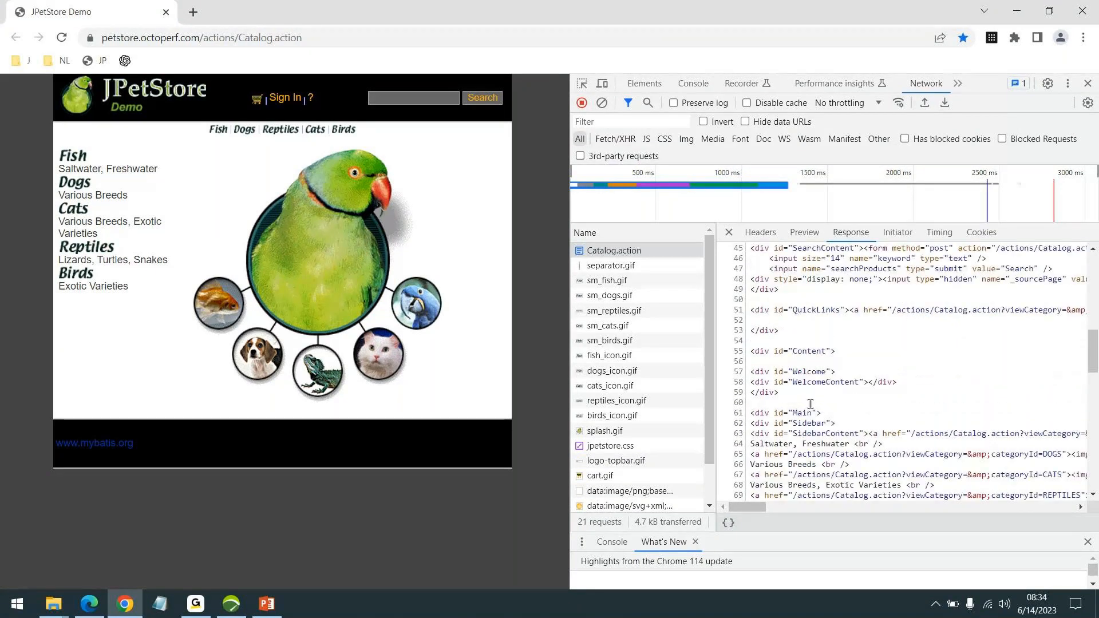
scroll(811, 404, down, 1)
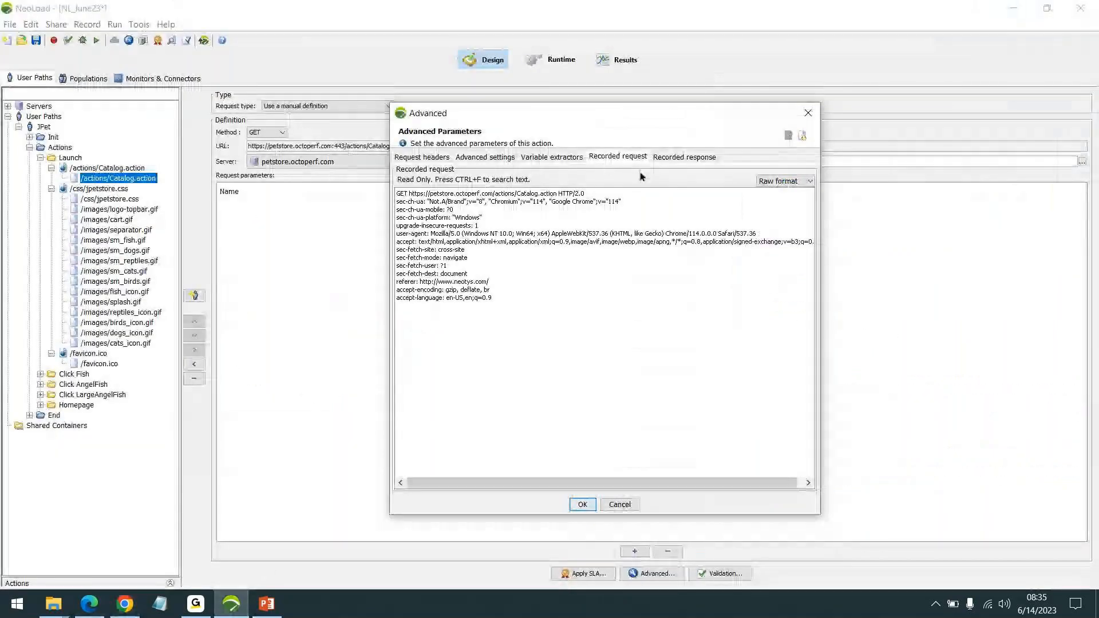
Examine the whole recorded response of the /actions/Catalog.action request in NeoLoad's advanced parameters
click(697, 156)
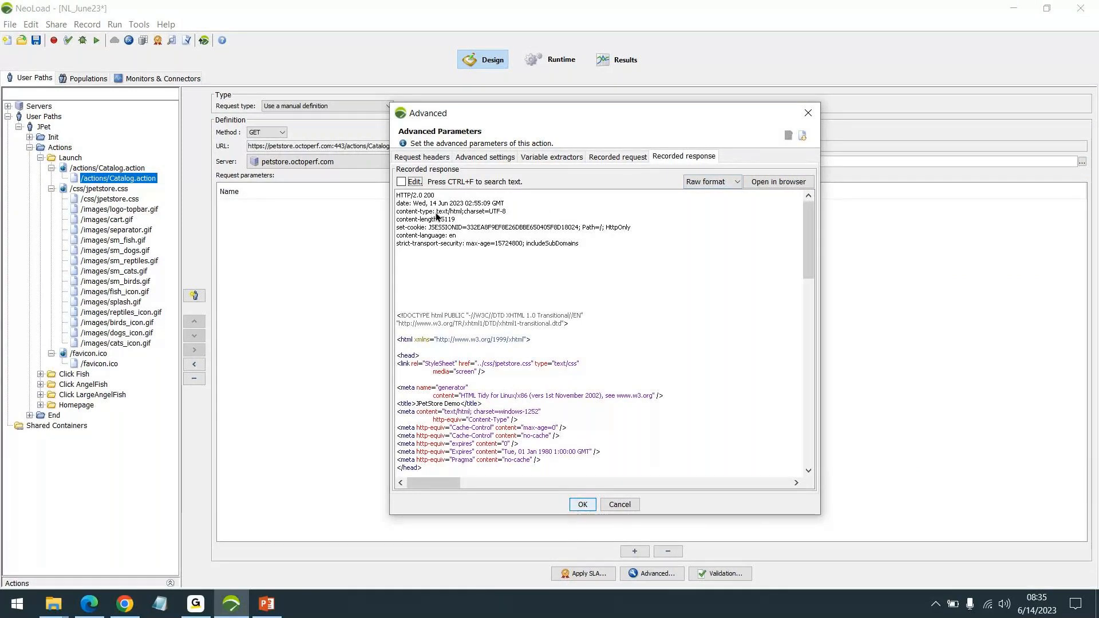
scroll(466, 292, down, 3)
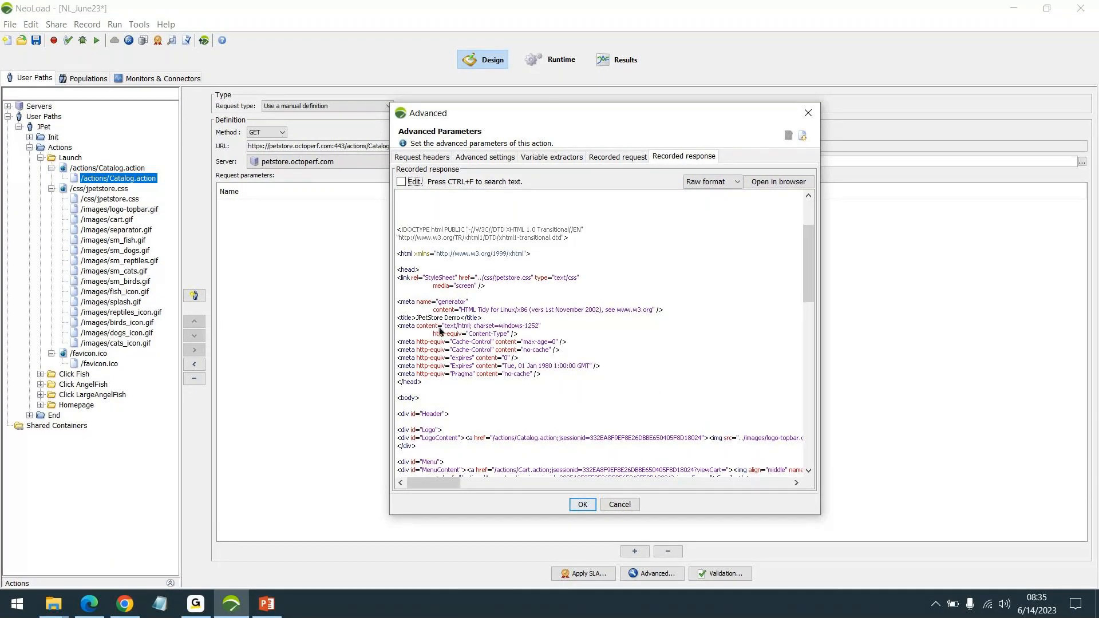
scroll(440, 330, down, 3)
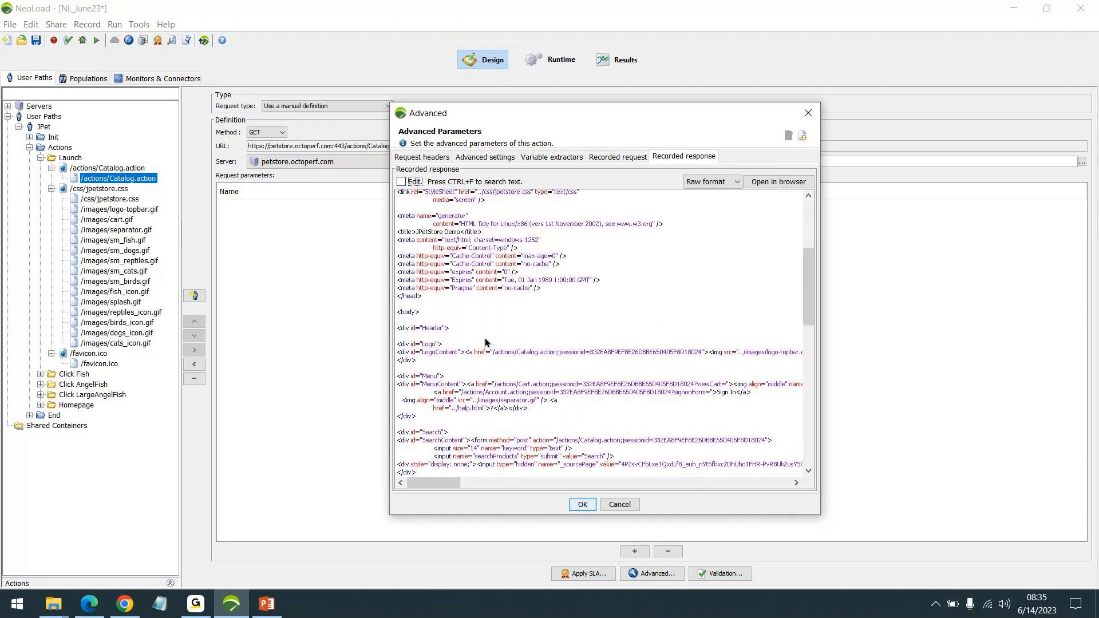
scroll(481, 340, down, 3)
scroll(456, 349, down, 3)
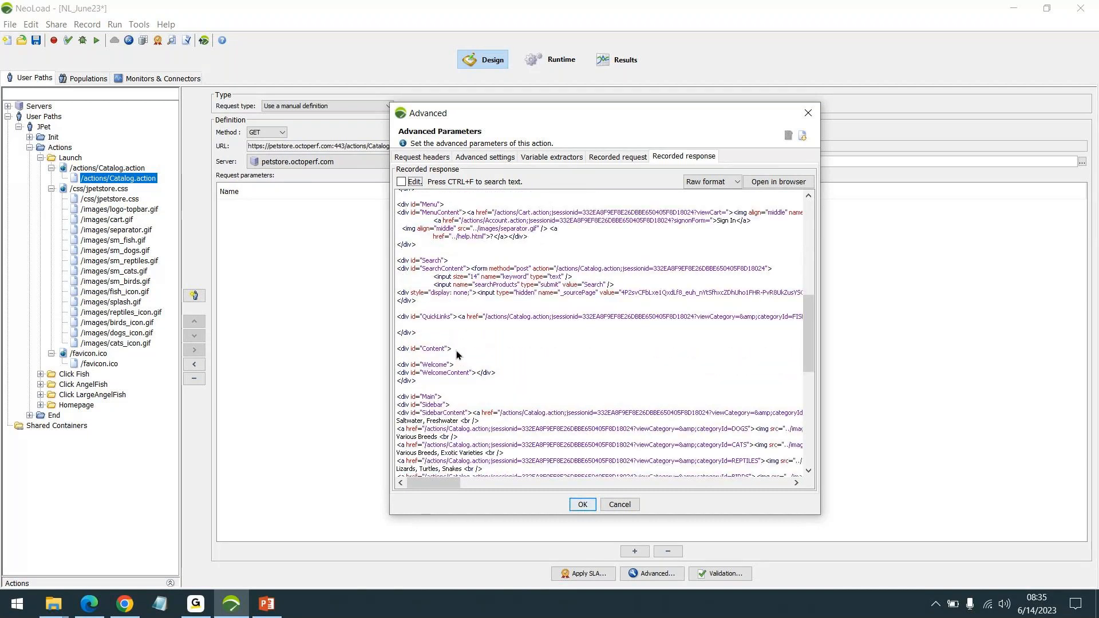
scroll(492, 350, down, 5)
scroll(562, 321, down, 5)
scroll(573, 332, up, 15)
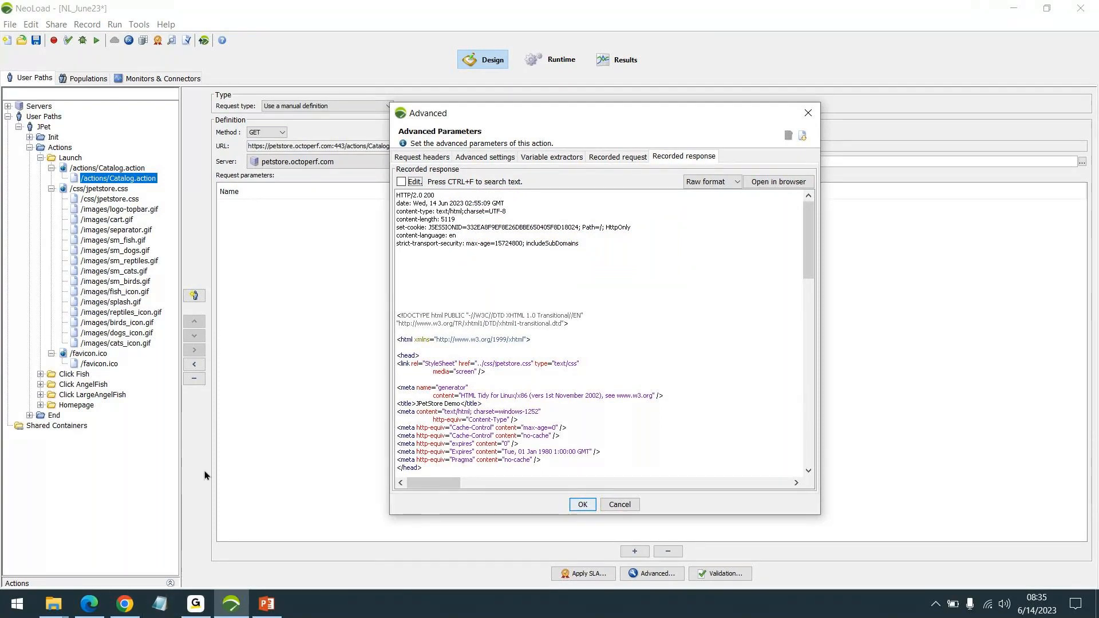
Switch to Chrome, recheck the headers of the Catalog.action request, and close the developer tools
click(131, 606)
click(760, 232)
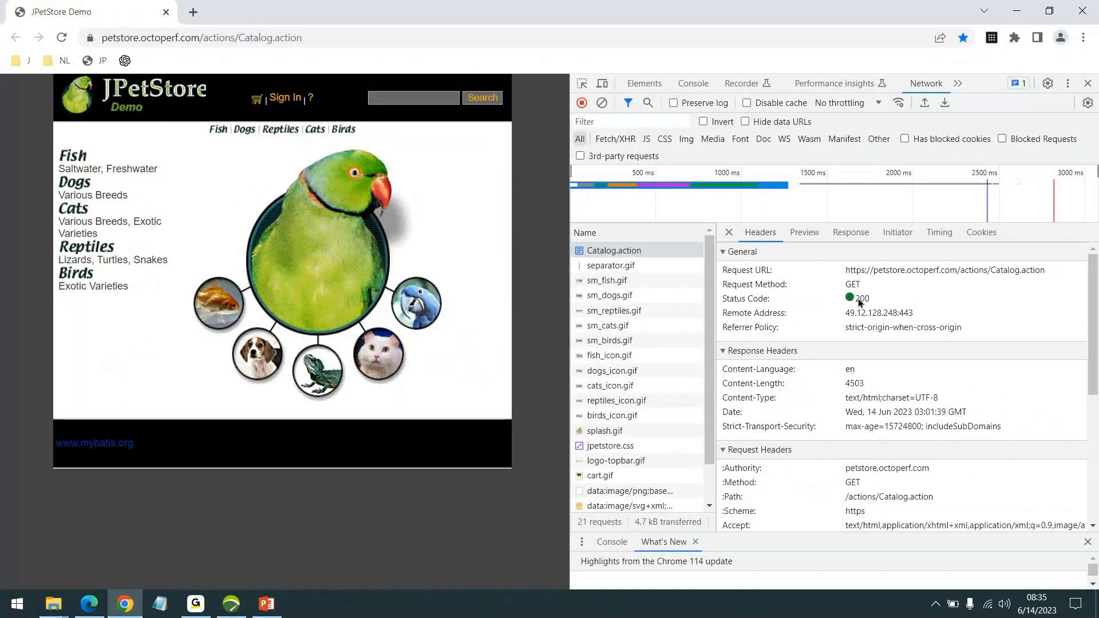
scroll(885, 380, down, 1)
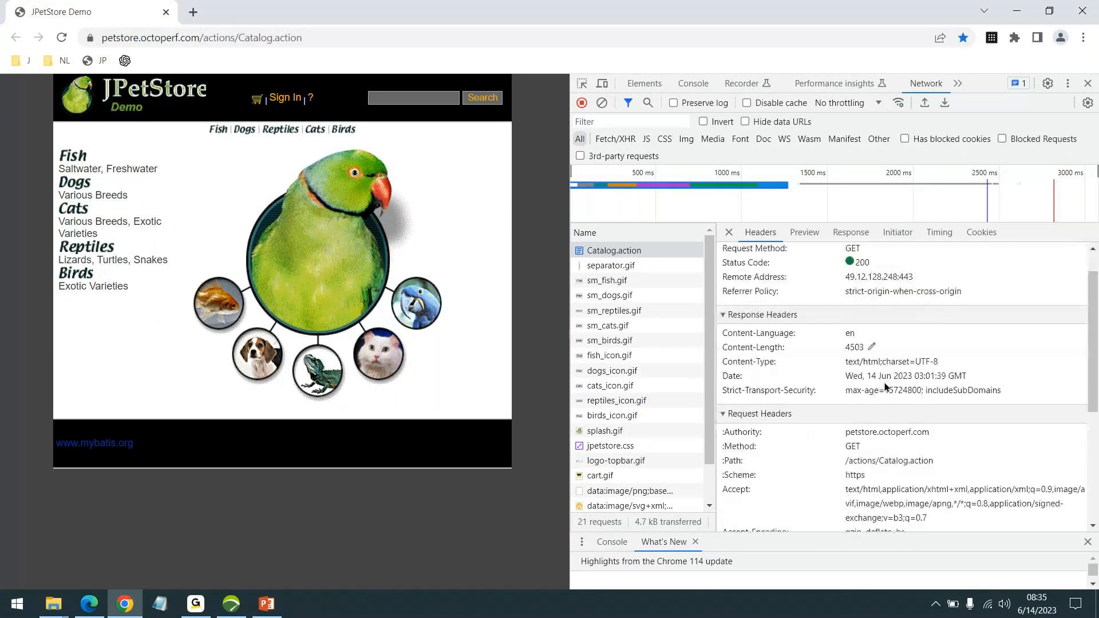
scroll(884, 388, down, 5)
scroll(778, 375, up, 6)
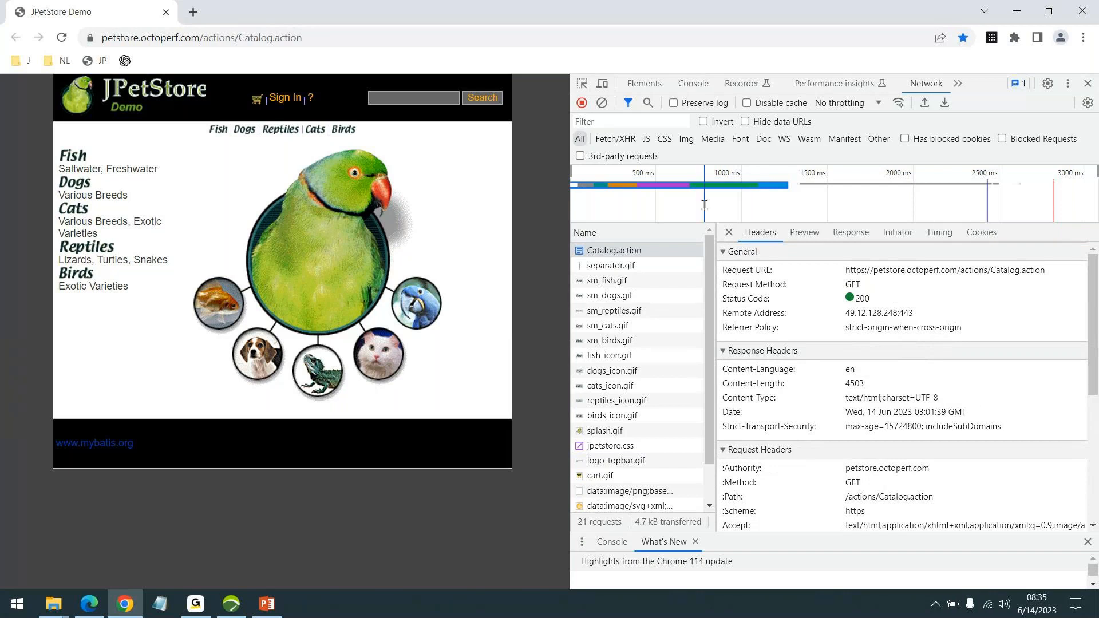
click(1088, 84)
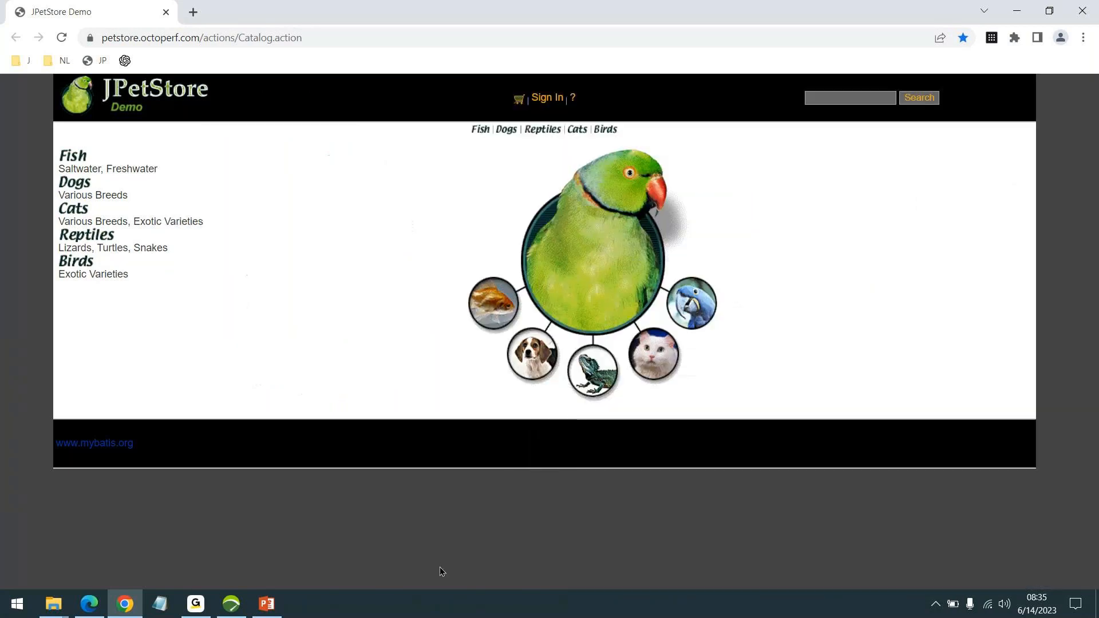
Switch to the PT presentation in PowerPoint and show slide 7, PT Intro
click(266, 603)
click(69, 418)
click(75, 474)
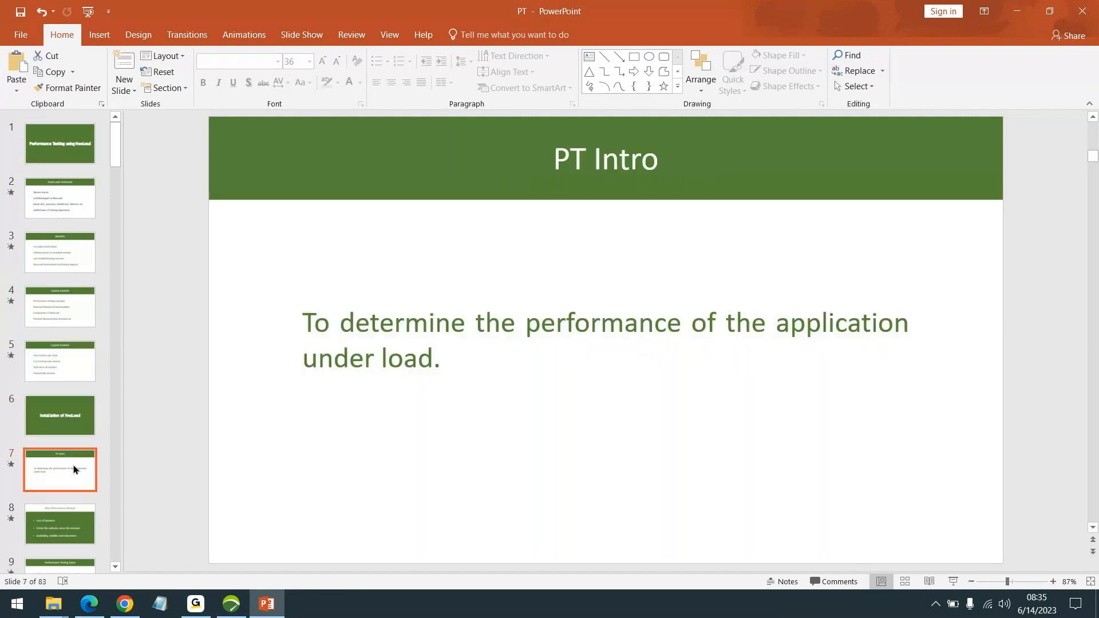